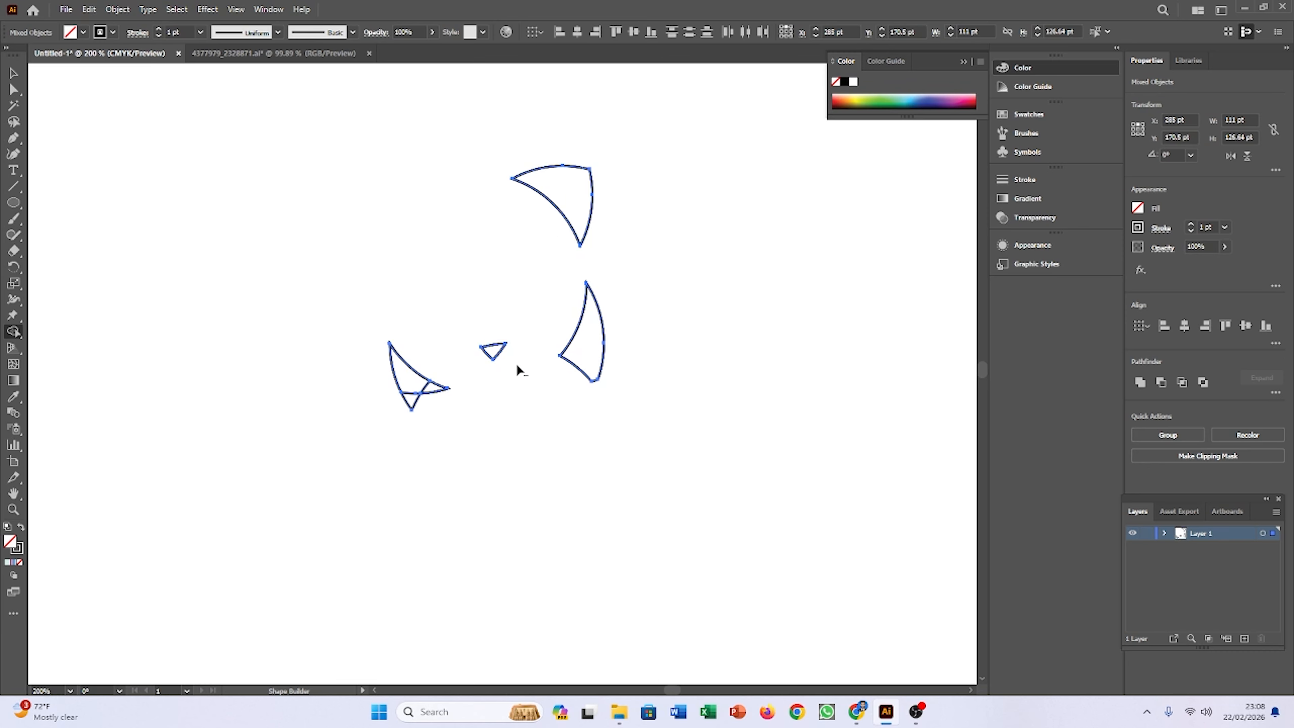
# Step: Remove all the remaining outline fragments from the artboard with the Shape Builder tool
pyautogui.moveTo(554, 140); pyautogui.dragTo(599, 488)
pyautogui.moveTo(578, 313); pyautogui.dragTo(294, 437)
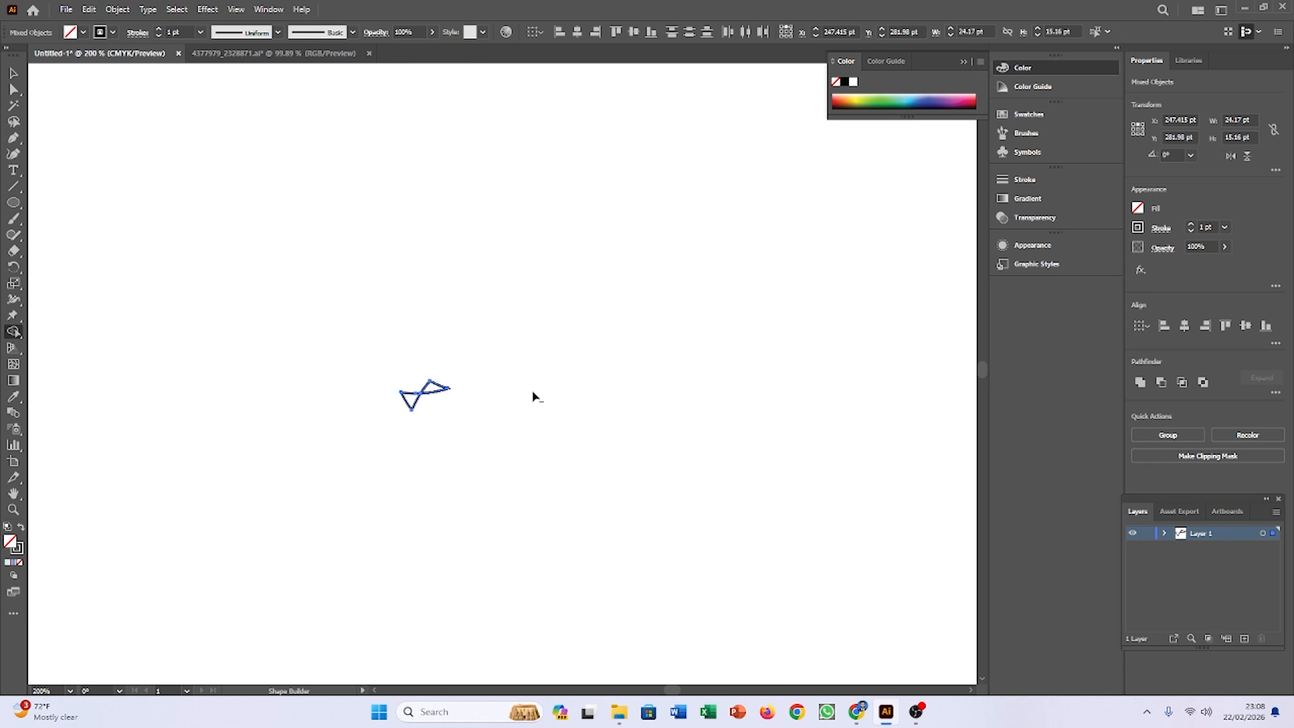
pyautogui.moveTo(515, 385); pyautogui.dragTo(346, 395)
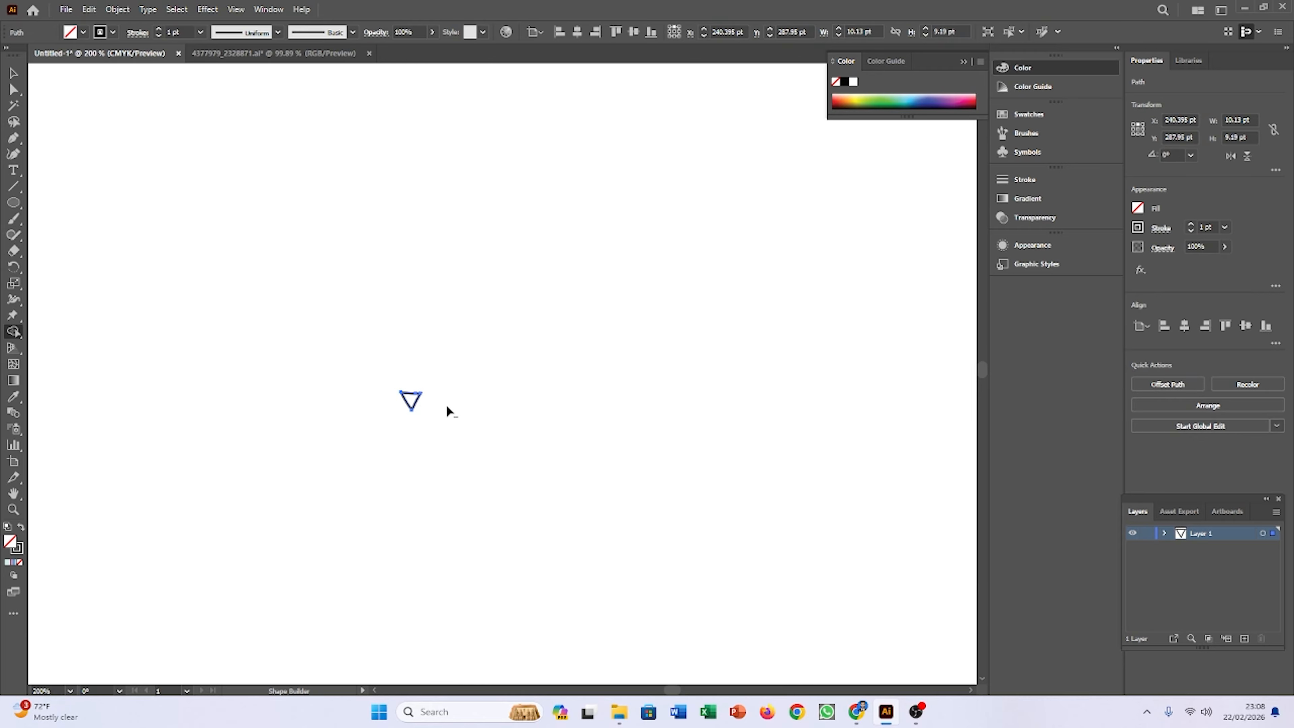
pyautogui.moveTo(446, 411); pyautogui.dragTo(385, 408)
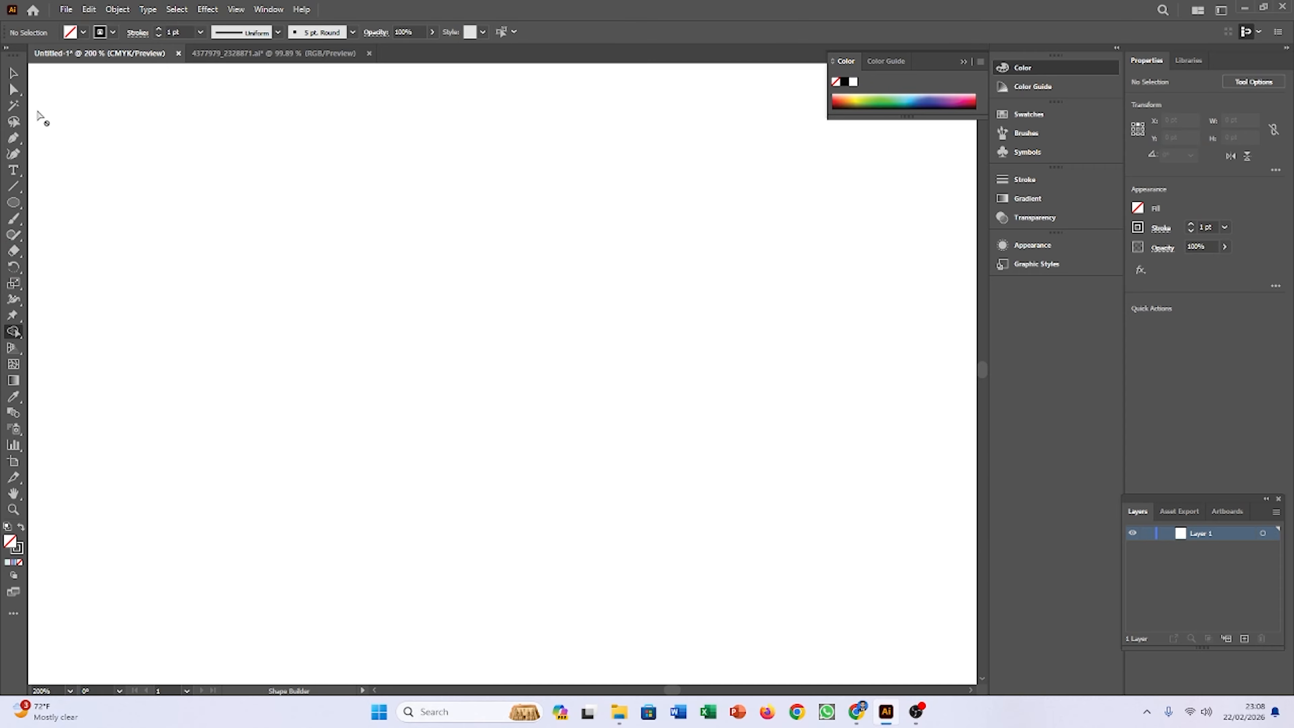
# Step: Draw an ellipse about 151 by 144 pt and a rectangle about 132 by 187 pt overlapping the ellipse's right side
pyautogui.click(14, 202)
pyautogui.moveTo(260, 167); pyautogui.dragTo(552, 445)
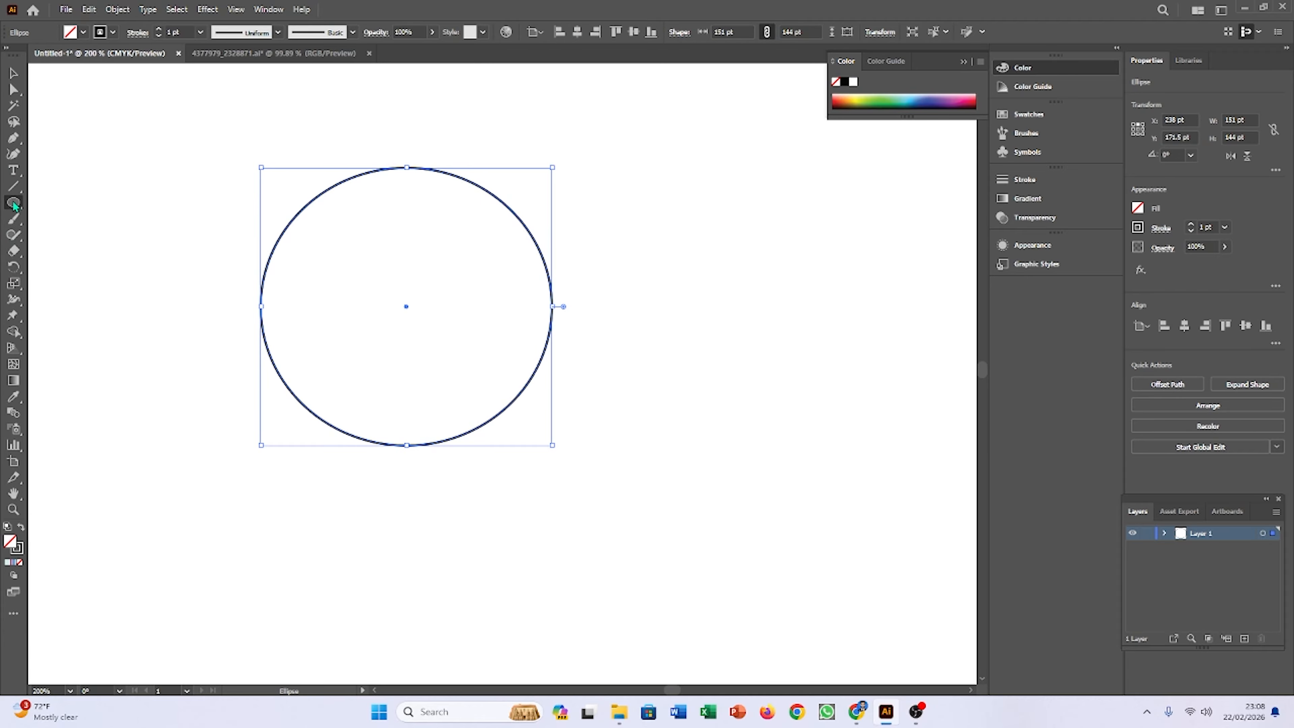
pyautogui.moveTo(13, 203); pyautogui.dragTo(62, 203)
pyautogui.moveTo(484, 126); pyautogui.dragTo(739, 485)
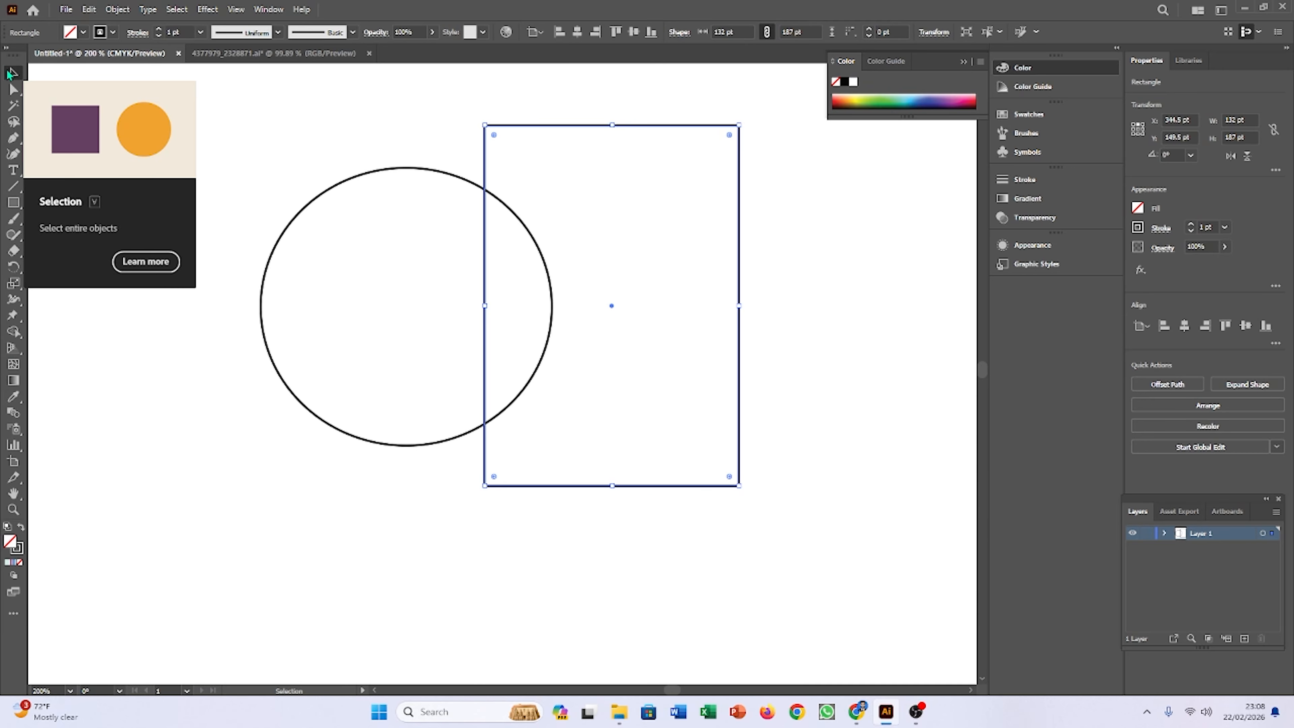
# Step: Select the ellipse and rectangle and remove both ellipse regions with Shape Builder, cutting a curved notch into the rectangle
pyautogui.click(11, 73)
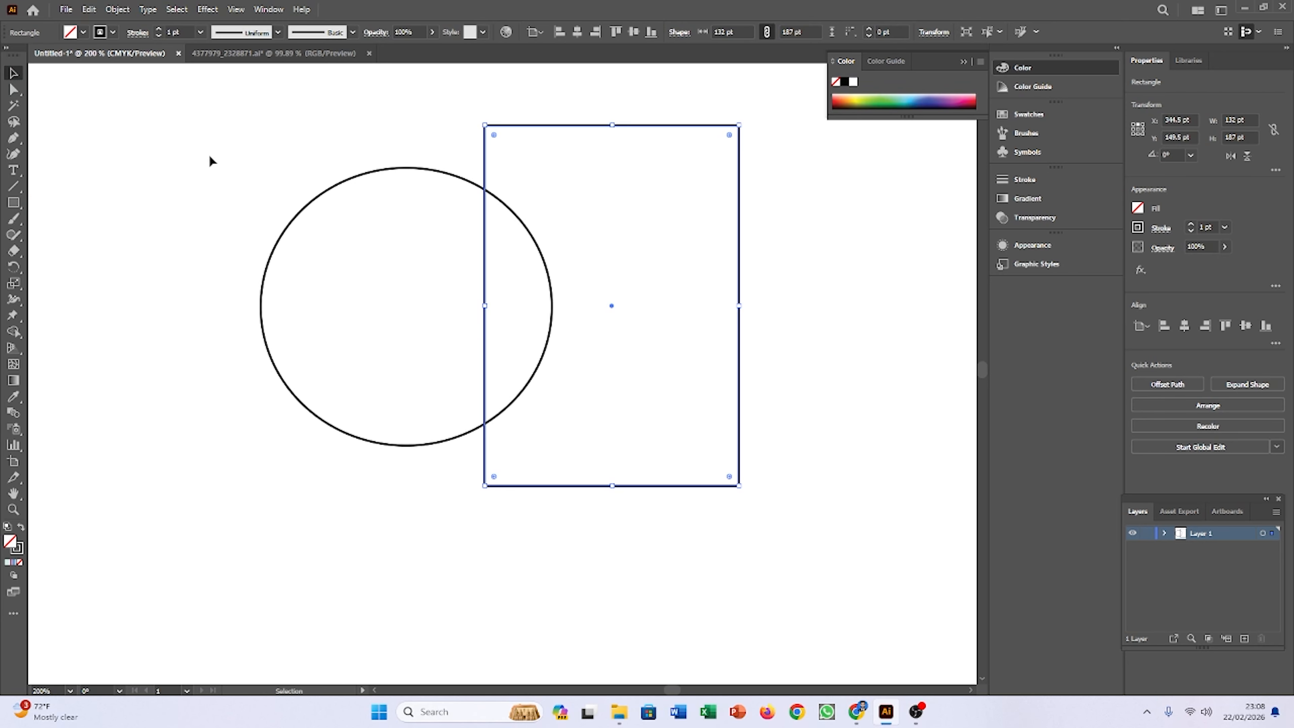
pyautogui.click(188, 175)
pyautogui.moveTo(218, 120); pyautogui.dragTo(457, 414)
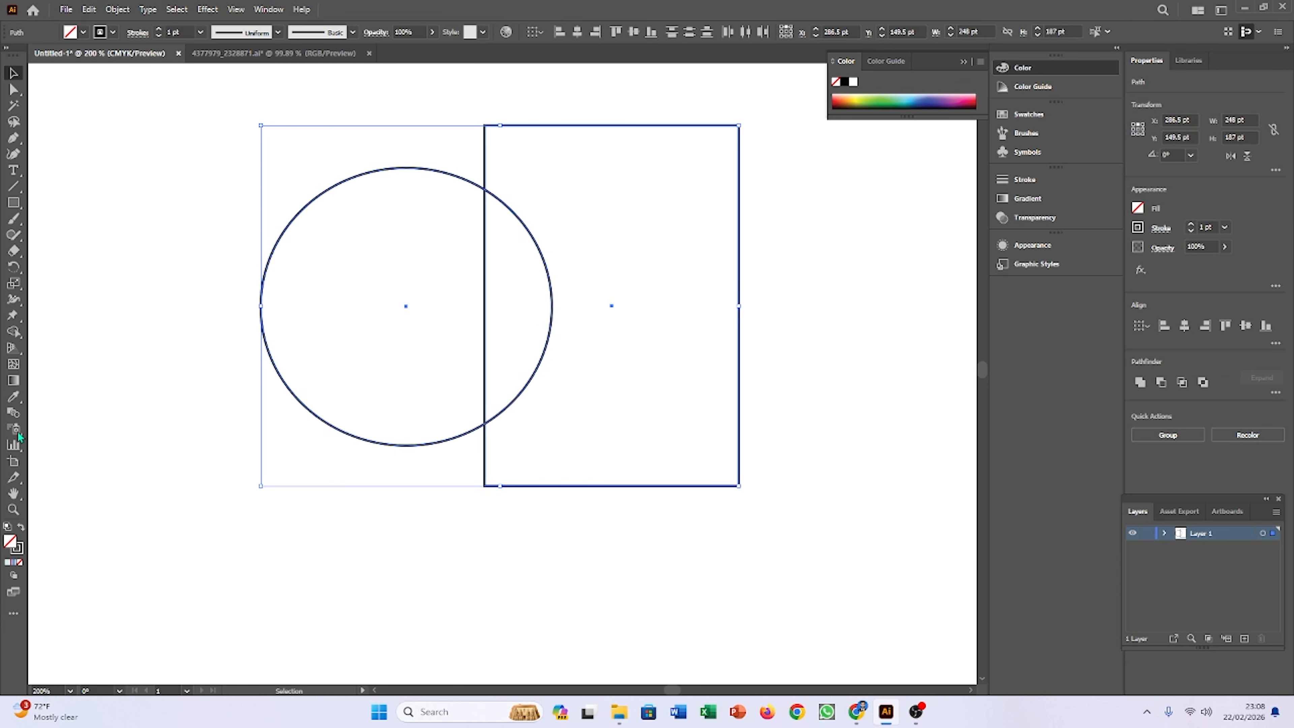
pyautogui.click(14, 332)
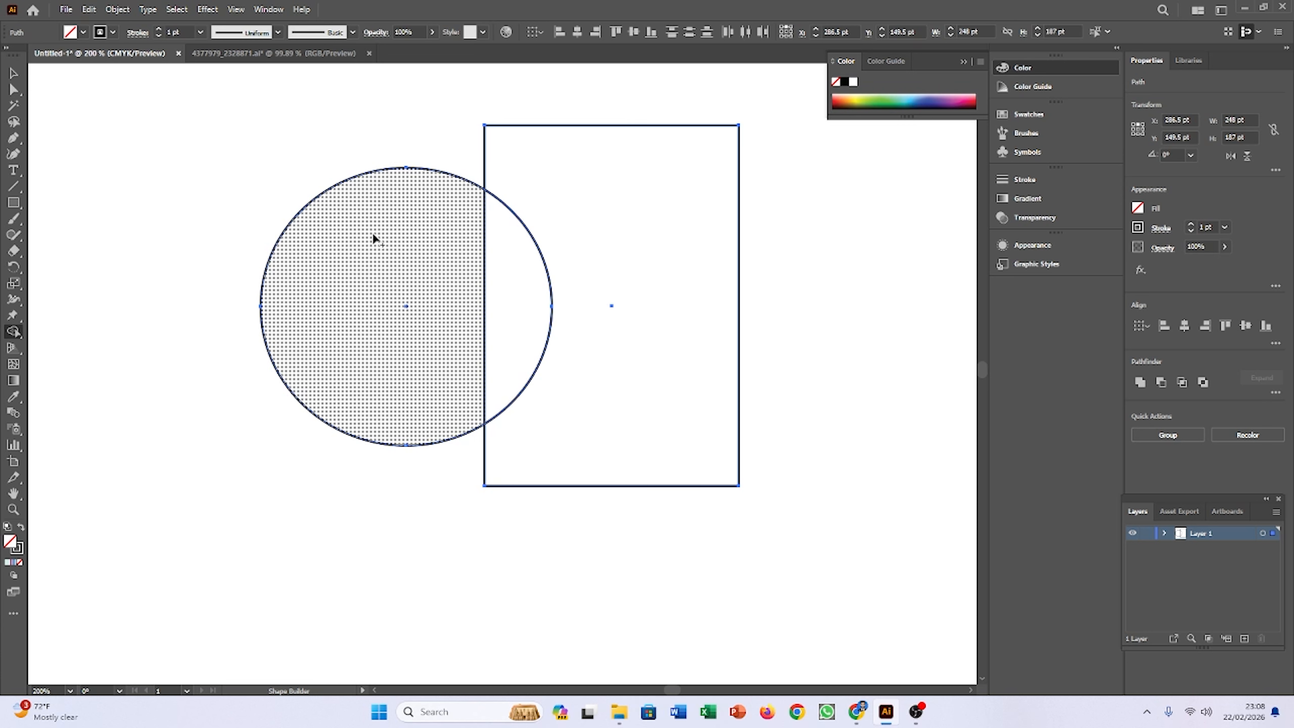
pyautogui.keyDown('alt'); pyautogui.click(383, 262); pyautogui.keyUp('alt')
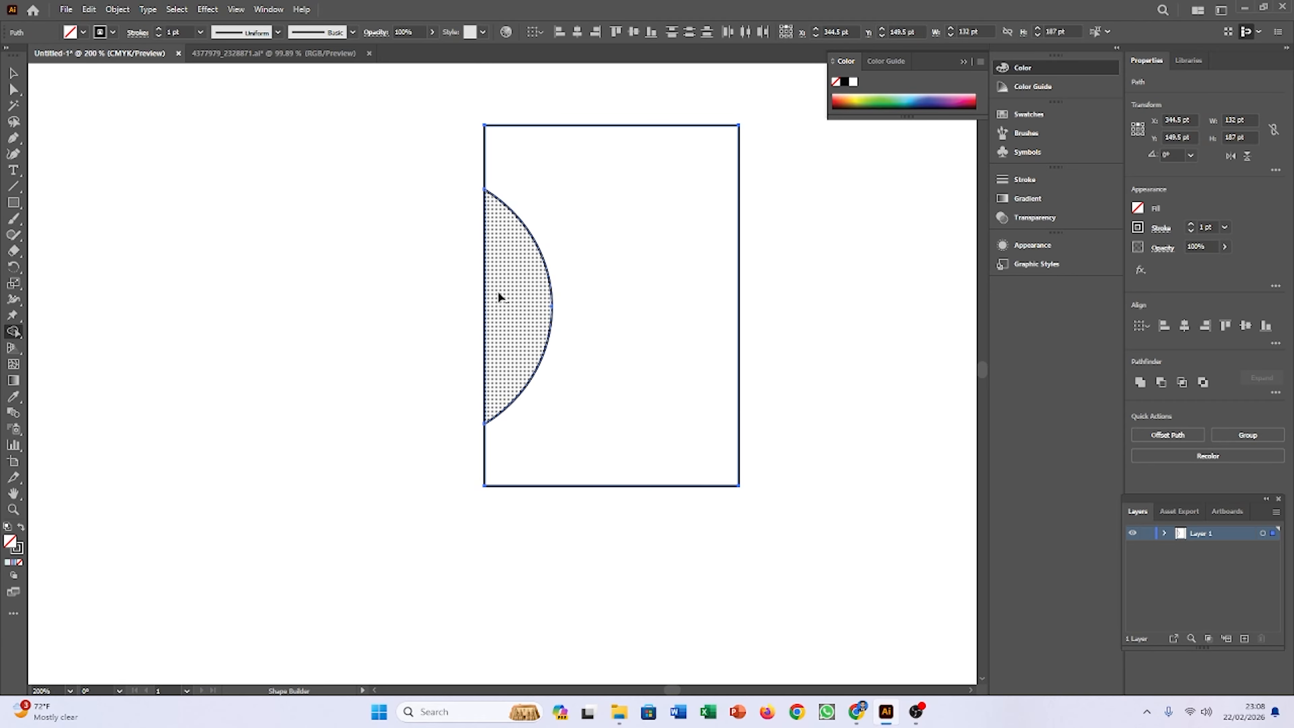
pyautogui.keyDown('alt'); pyautogui.click(499, 296); pyautogui.keyUp('alt')
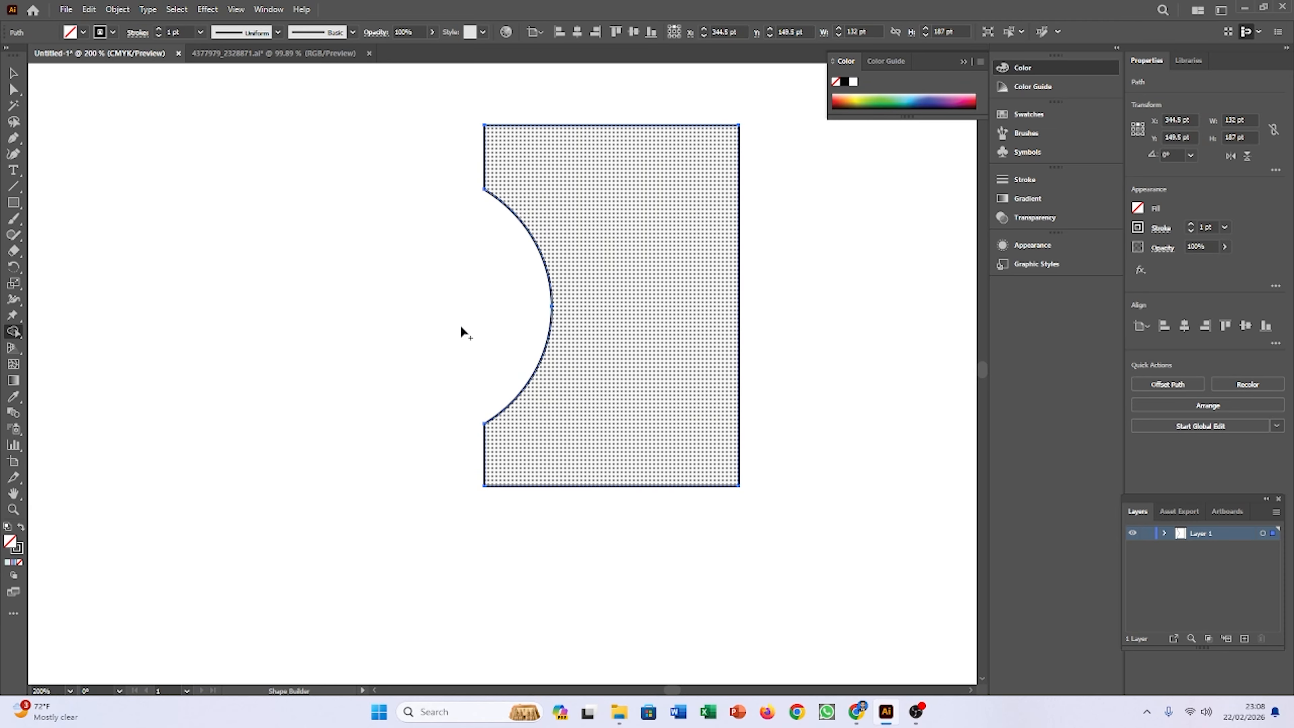
# Step: Move the notched rectangle about 30 pt to the right and 4 pt down
pyautogui.click(13, 74)
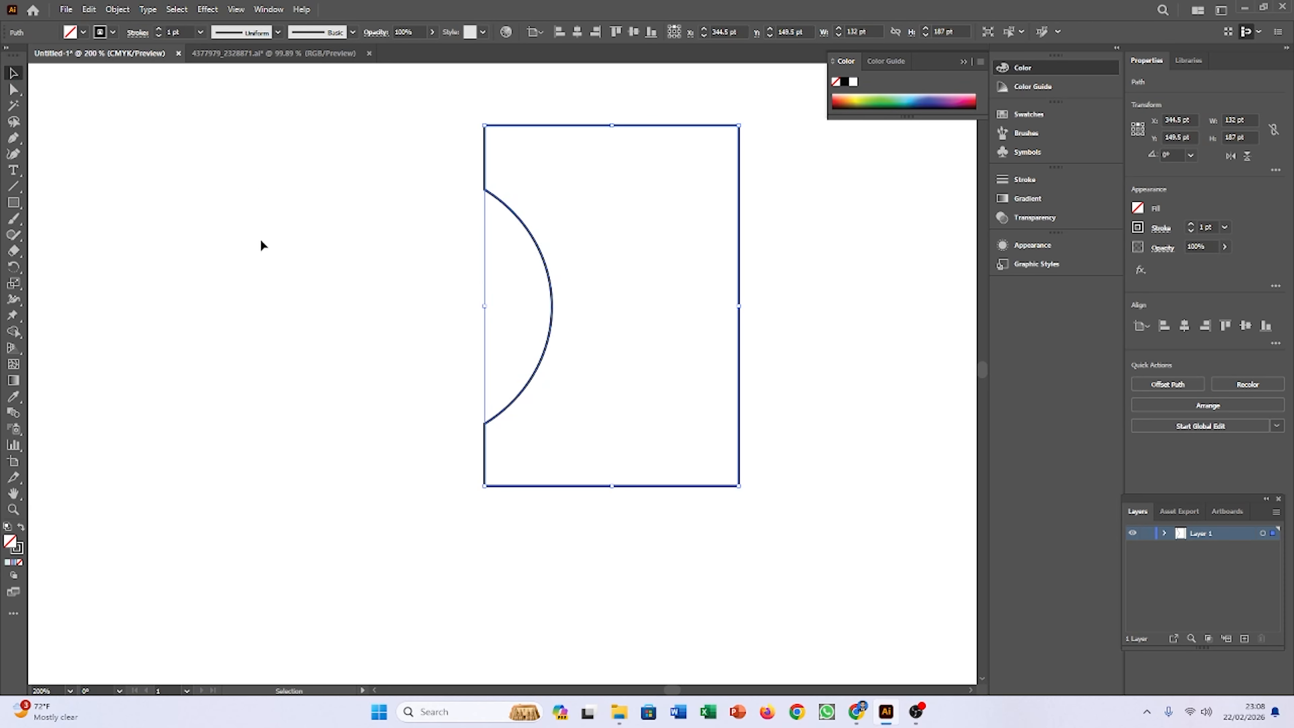
pyautogui.moveTo(687, 294); pyautogui.dragTo(687, 294)
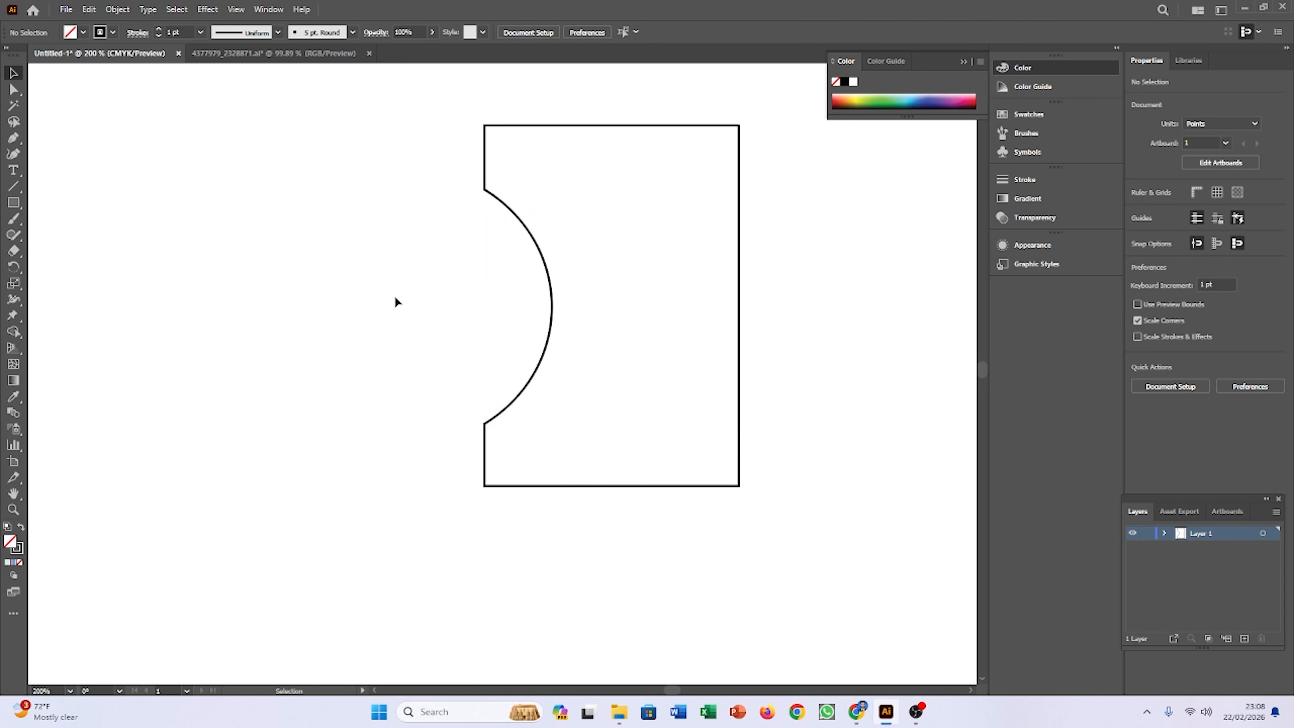
pyautogui.click(551, 289)
pyautogui.moveTo(550, 290); pyautogui.dragTo(609, 297)
# Step: Draw a circle about 188 pt in diameter in the empty area left of the notched rectangle
pyautogui.moveTo(13, 203); pyautogui.dragTo(63, 235)
pyautogui.moveTo(146, 148); pyautogui.dragTo(509, 510)
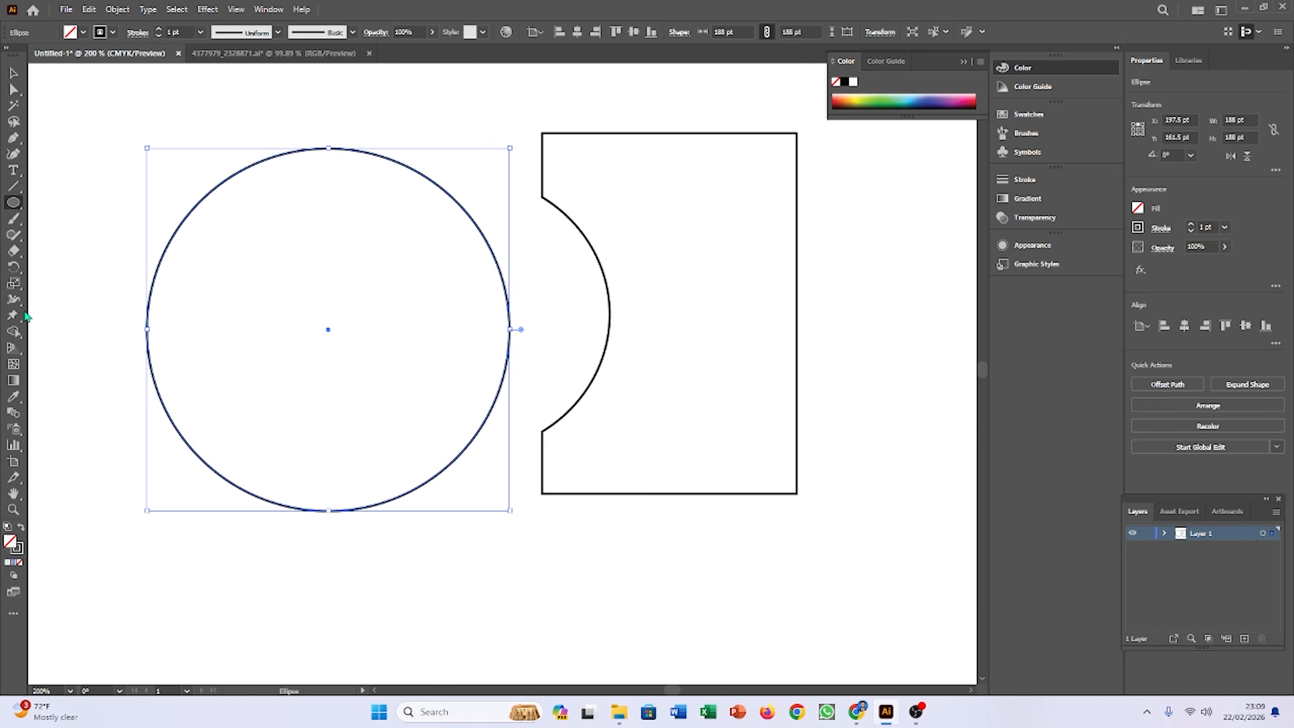
pyautogui.moveTo(15, 204); pyautogui.dragTo(55, 200)
pyautogui.press('v')
pyautogui.click(93, 236)
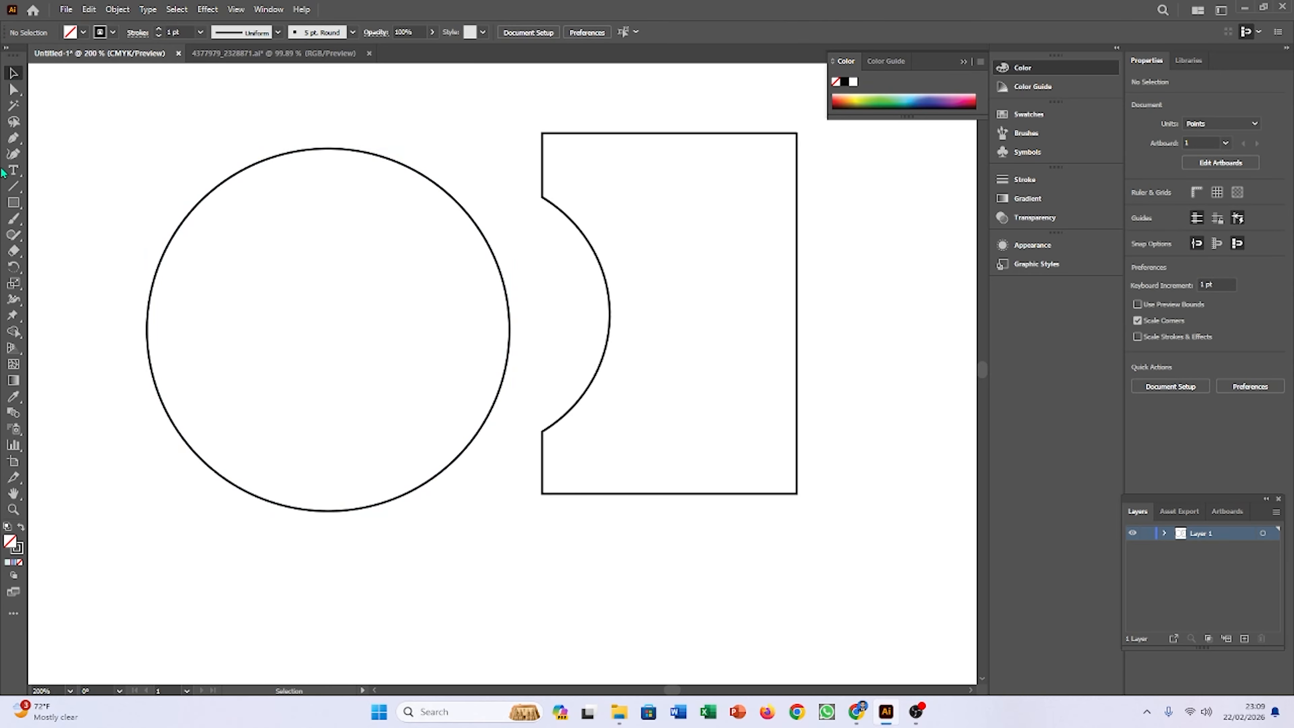
# Step: Draw two rectangles over the circle, one about 104 by 203 pt on its left half and one about 191 by 121 pt across its upper half
pyautogui.press('m')
pyautogui.moveTo(109, 124)
pyautogui.mouseDown()
pyautogui.moveTo(353, 540)
pyautogui.moveTo(309, 525)
pyautogui.mouseUp()
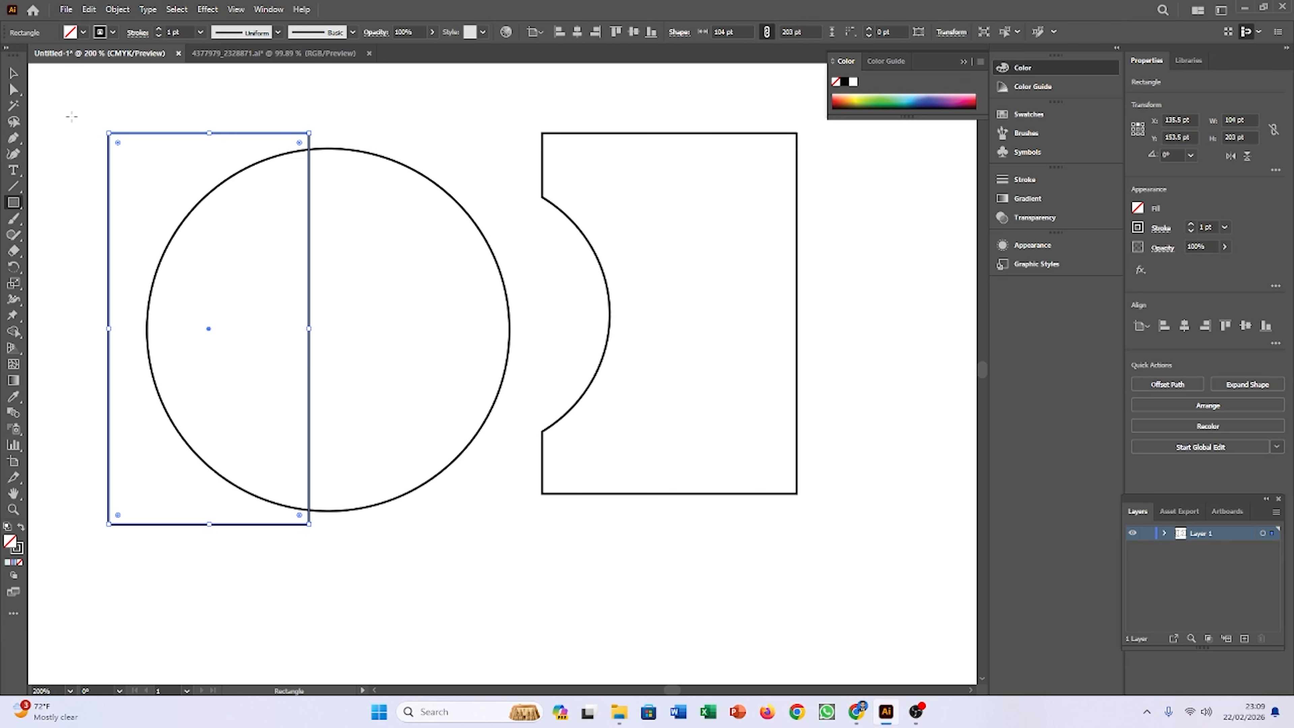
pyautogui.moveTo(69, 96); pyautogui.dragTo(437, 330)
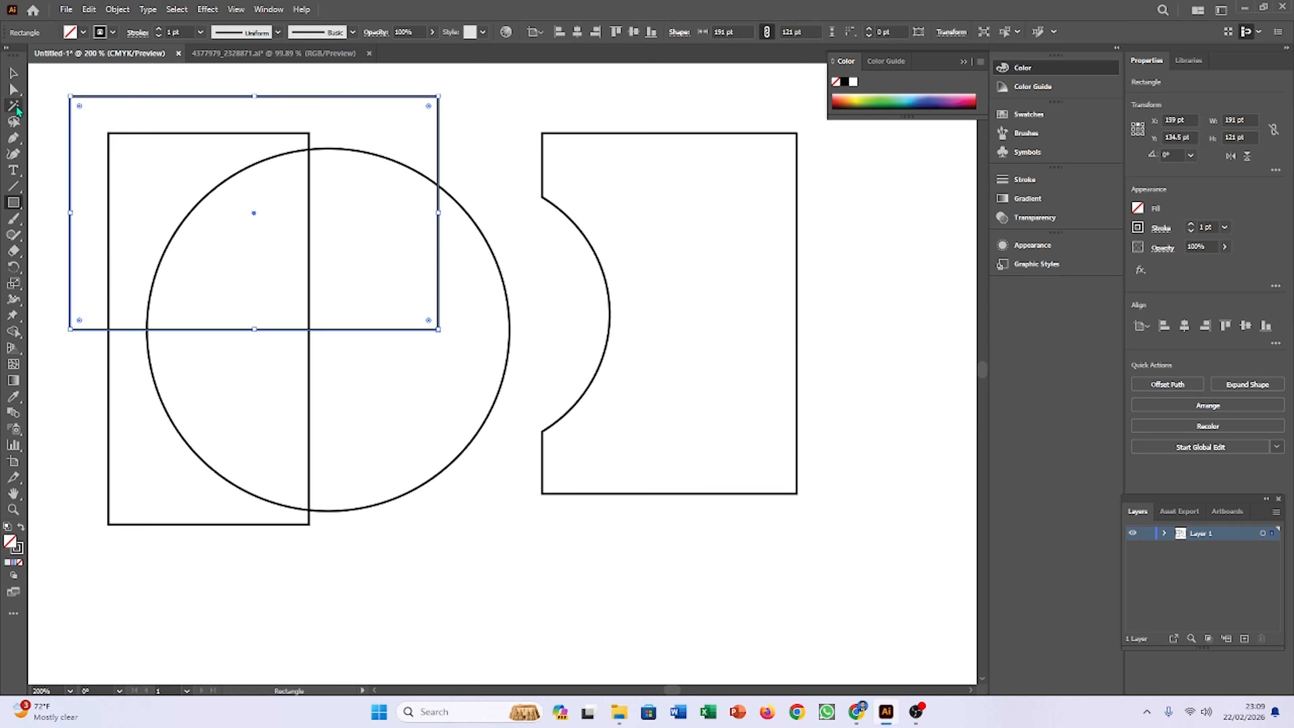
# Step: Select the circle and both overlapping rectangles and remove every region inside the circle with Shape Builder
pyautogui.click(14, 73)
pyautogui.click(55, 119)
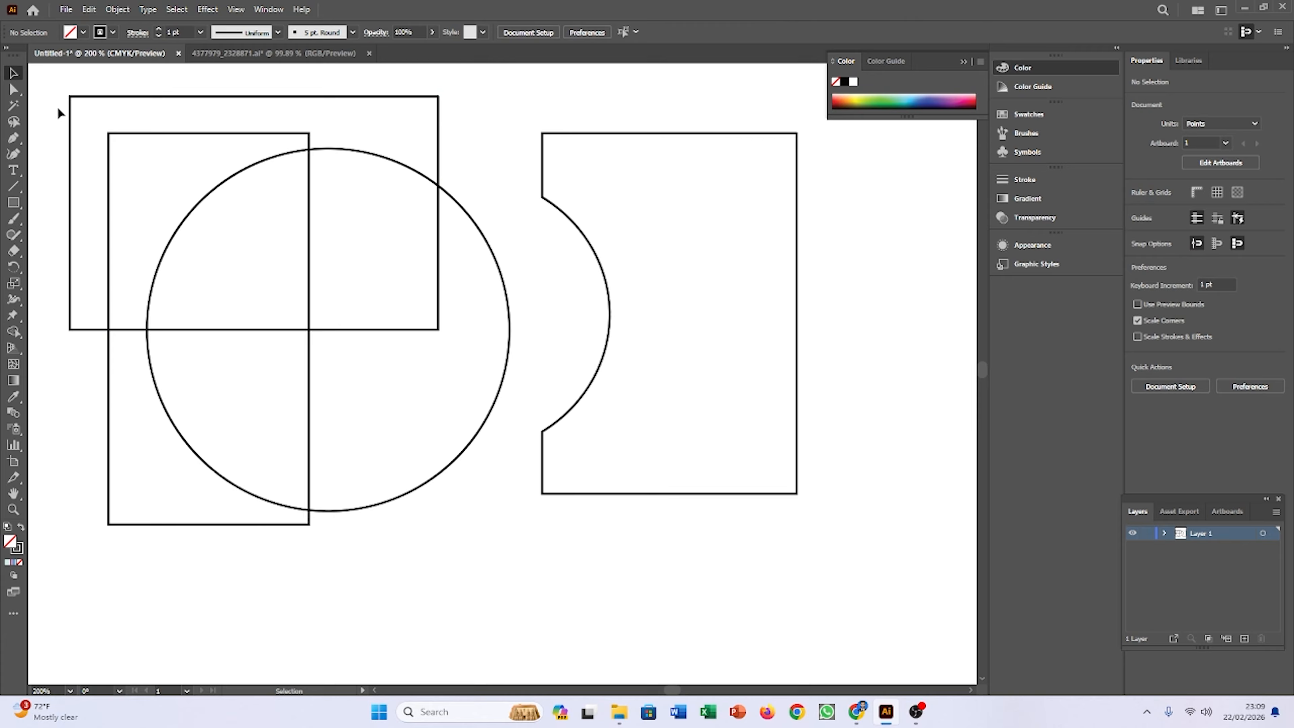
pyautogui.moveTo(84, 204); pyautogui.dragTo(416, 389)
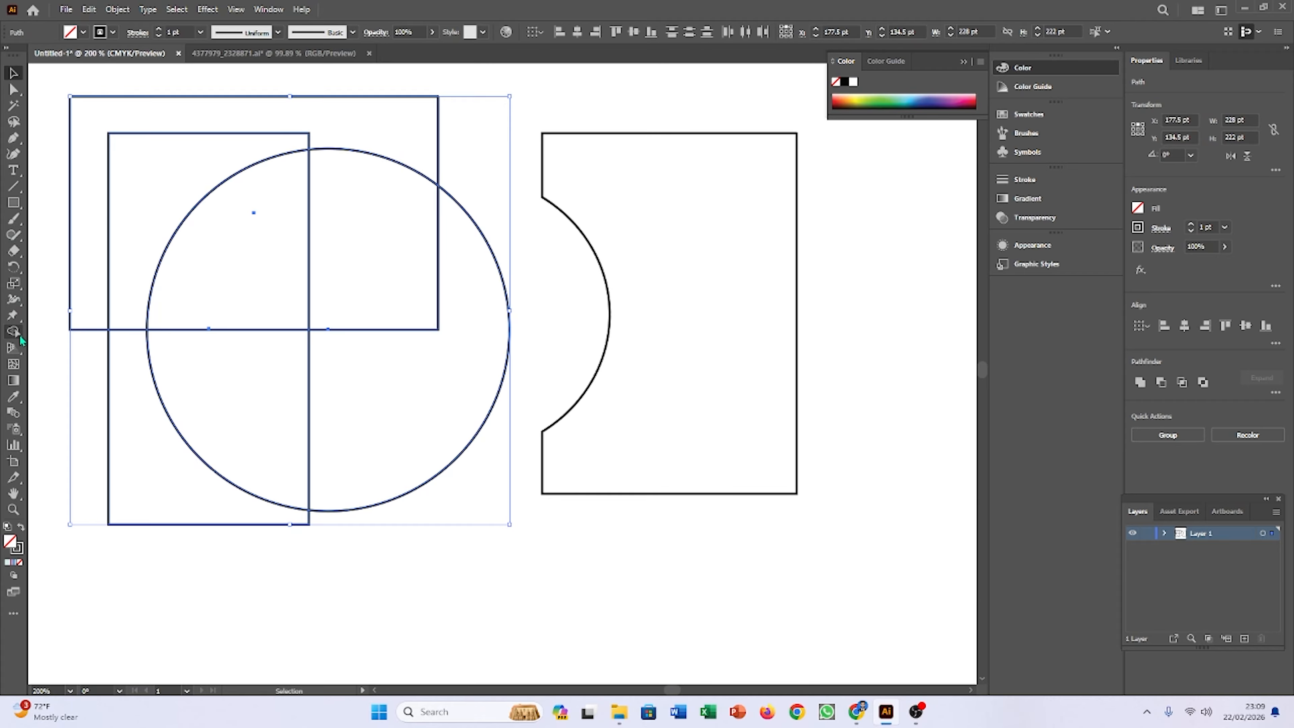
pyautogui.click(19, 337)
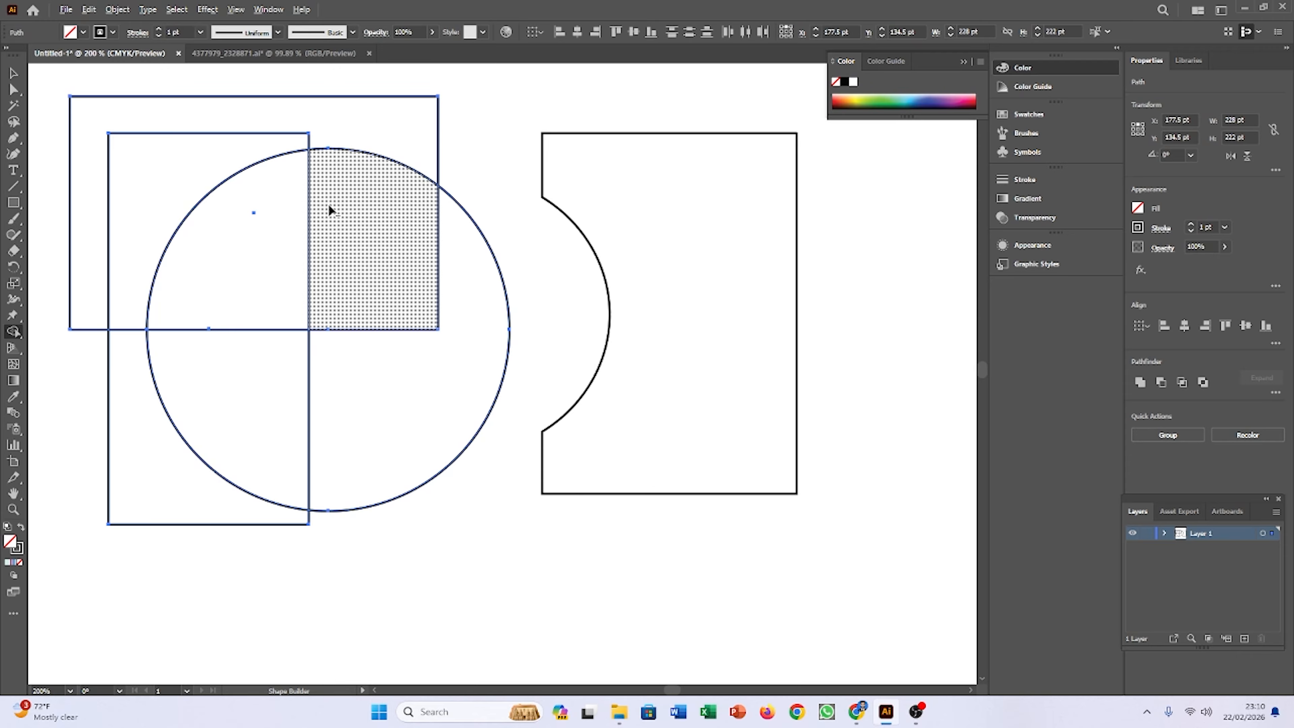
pyautogui.moveTo(322, 206)
pyautogui.mouseDown()
pyautogui.moveTo(279, 246)
pyautogui.moveTo(422, 309)
pyautogui.moveTo(438, 285)
pyautogui.moveTo(317, 324)
pyautogui.moveTo(293, 352)
pyautogui.mouseUp()
pyautogui.keyDown('alt'); pyautogui.click(421, 260); pyautogui.keyUp('alt')
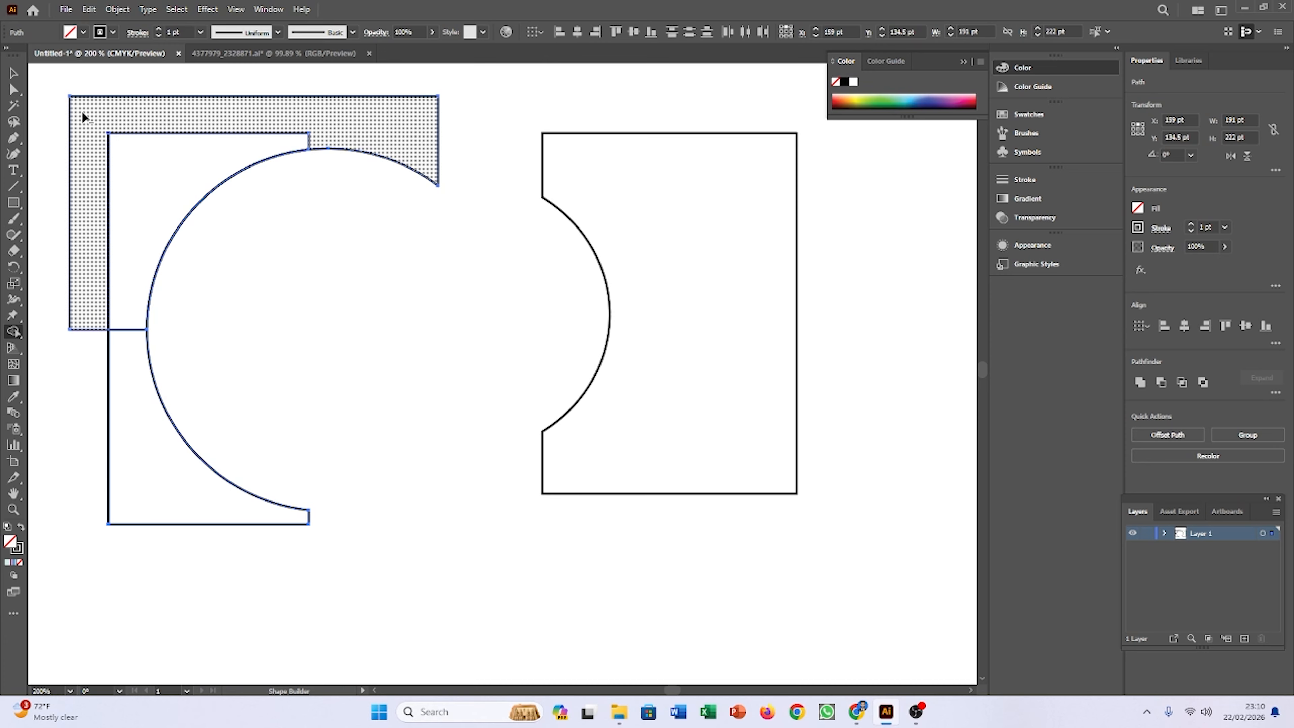
# Step: Remove the lower remnant of the tall rectangle and merge the two remaining upper regions into one shape
pyautogui.keyDown('alt'); pyautogui.click(153, 432); pyautogui.keyUp('alt')
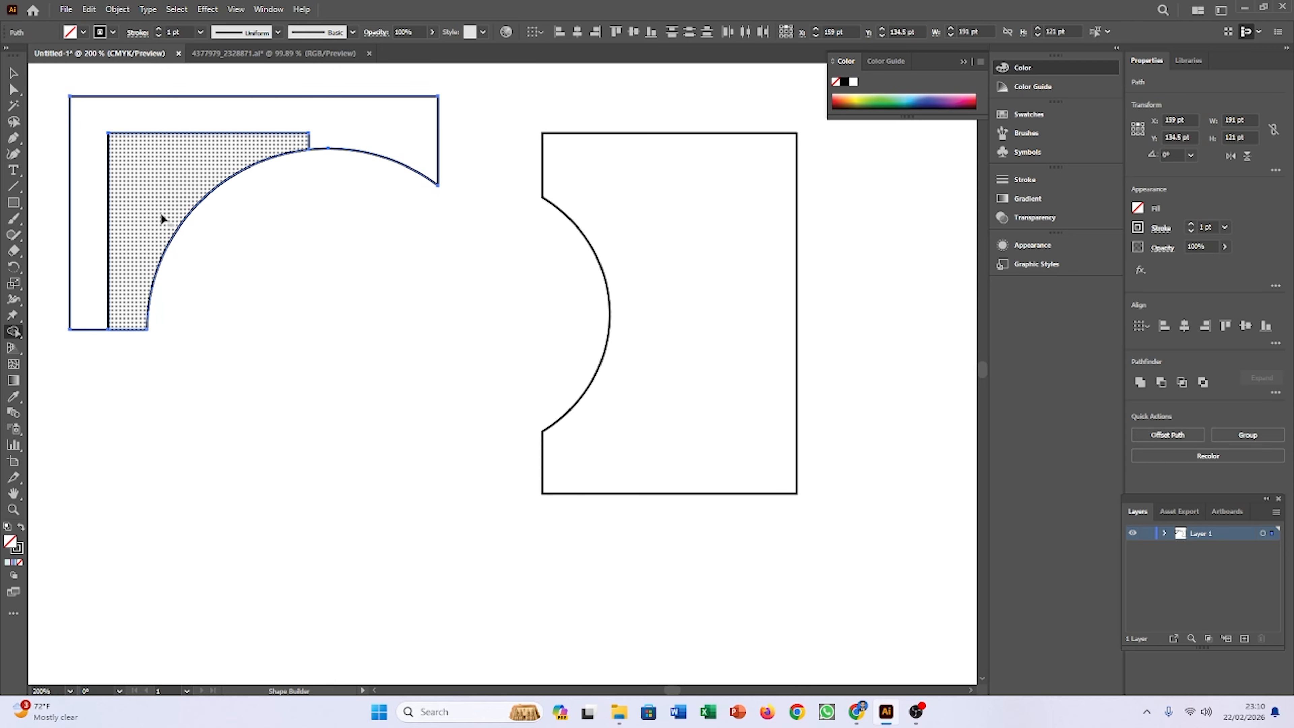
pyautogui.moveTo(166, 209)
pyautogui.mouseDown()
pyautogui.moveTo(159, 182)
pyautogui.moveTo(206, 127)
pyautogui.mouseUp()
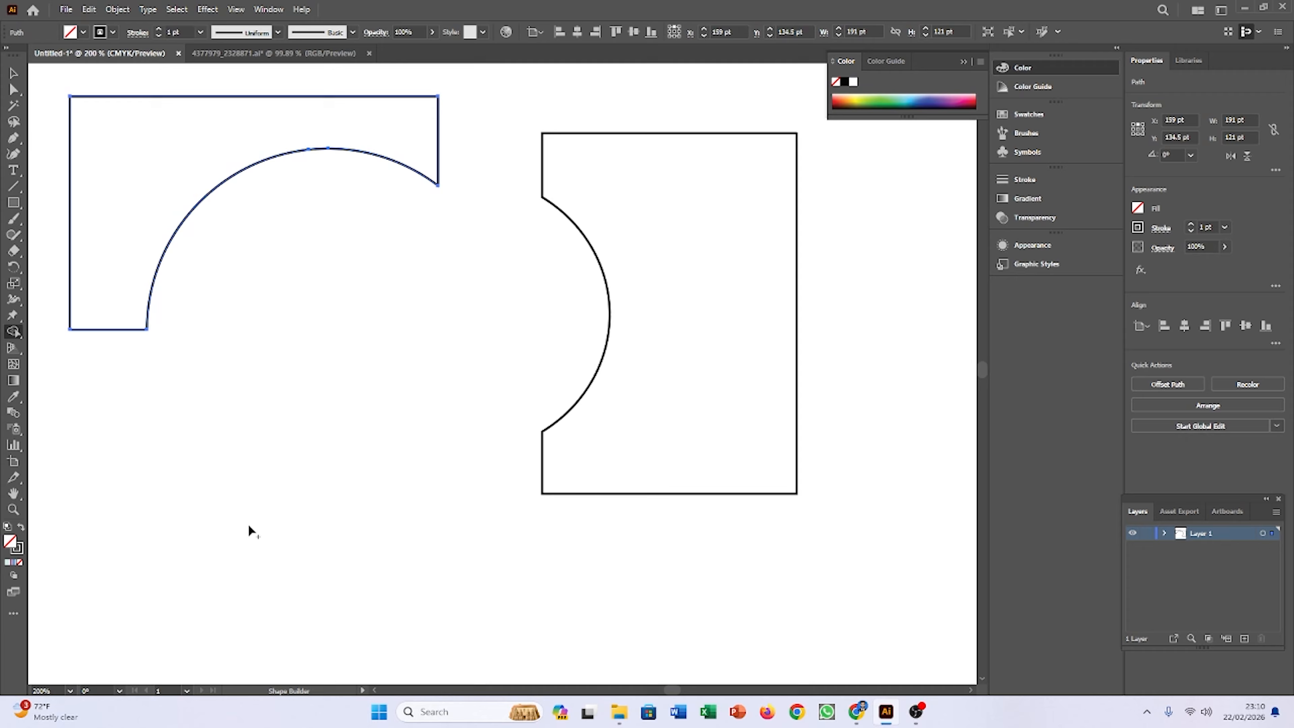
pyautogui.click(13, 73)
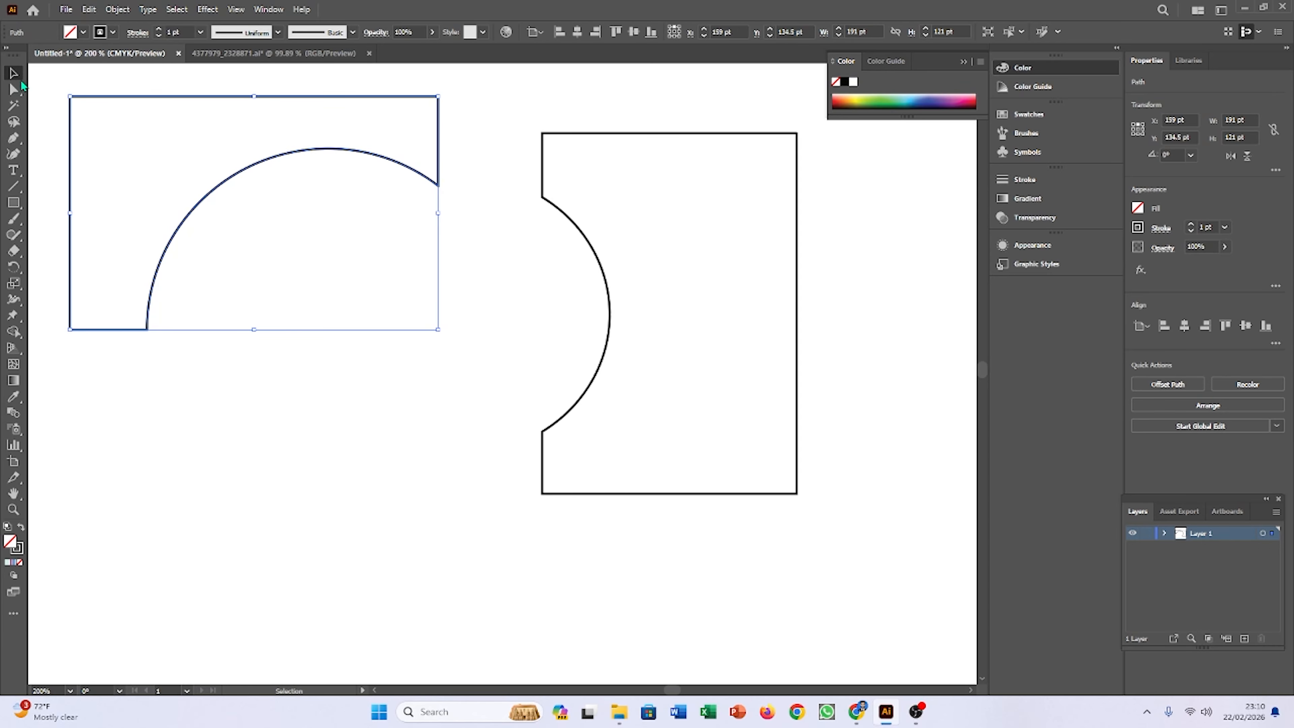
pyautogui.click(191, 434)
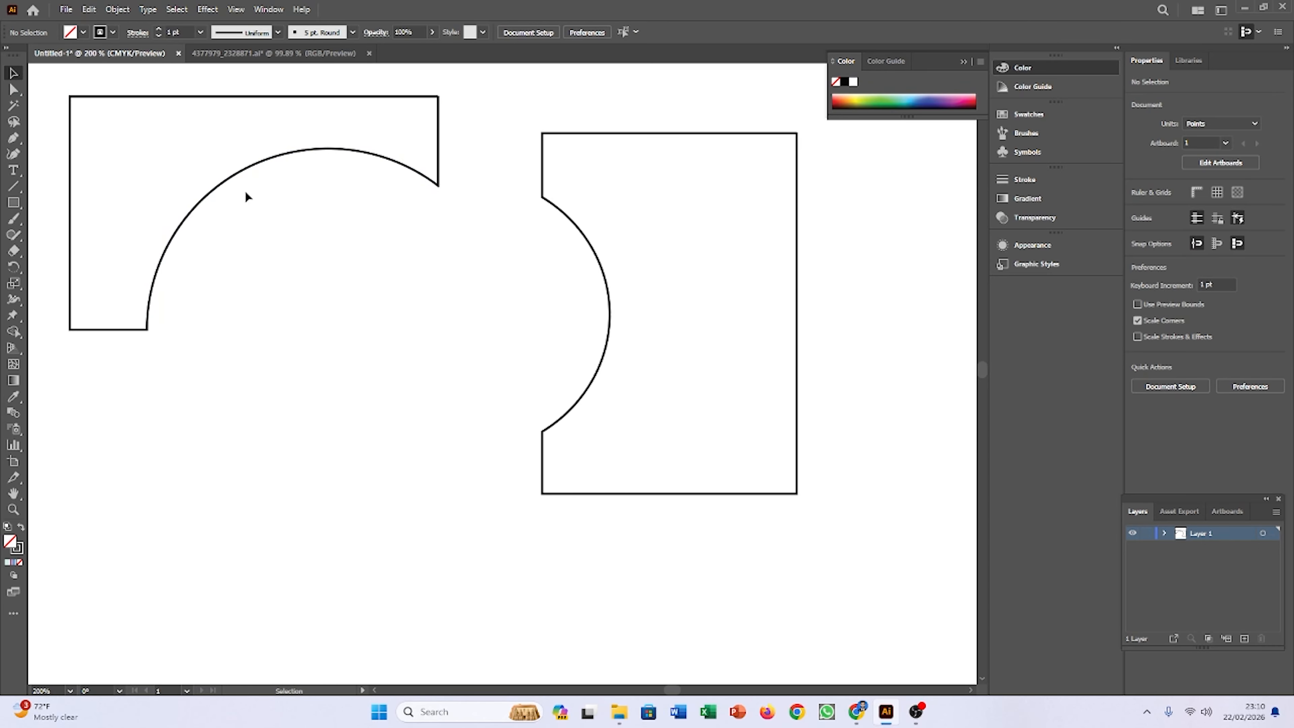
# Step: Fill the merged shape with the arched cutout in orange-red
pyautogui.click(244, 172)
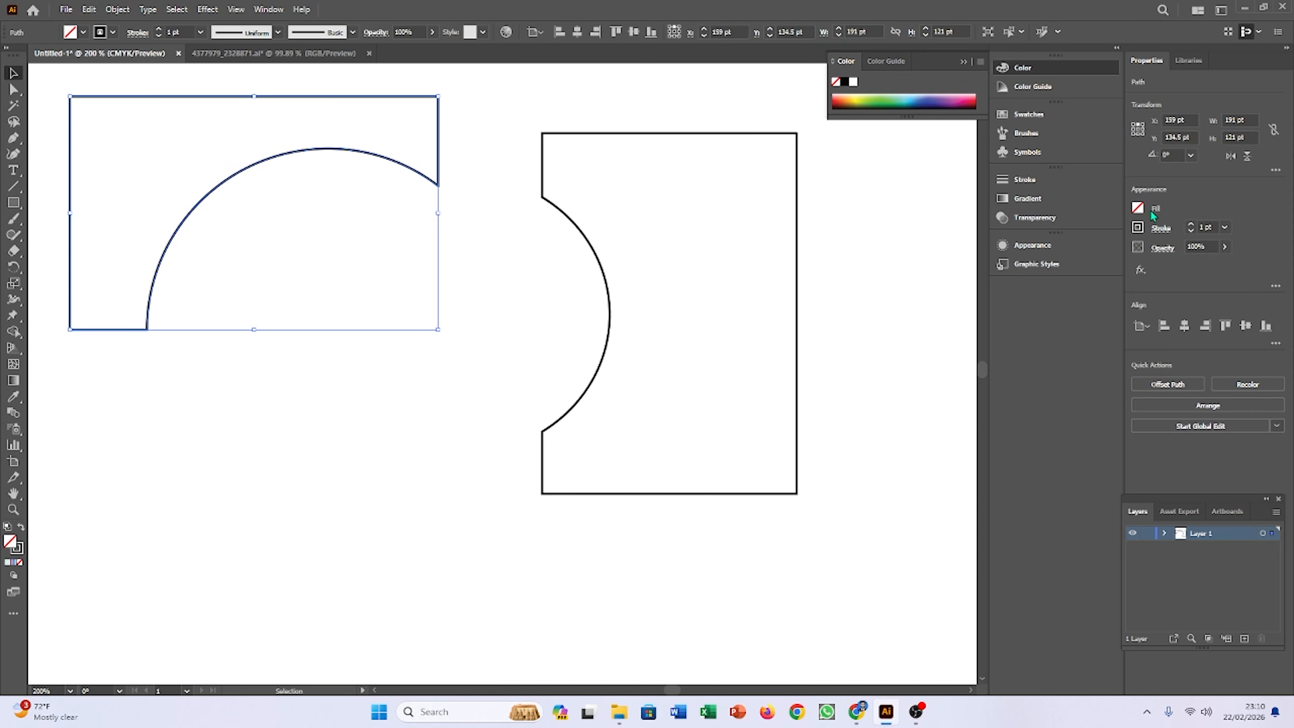
pyautogui.click(1138, 210)
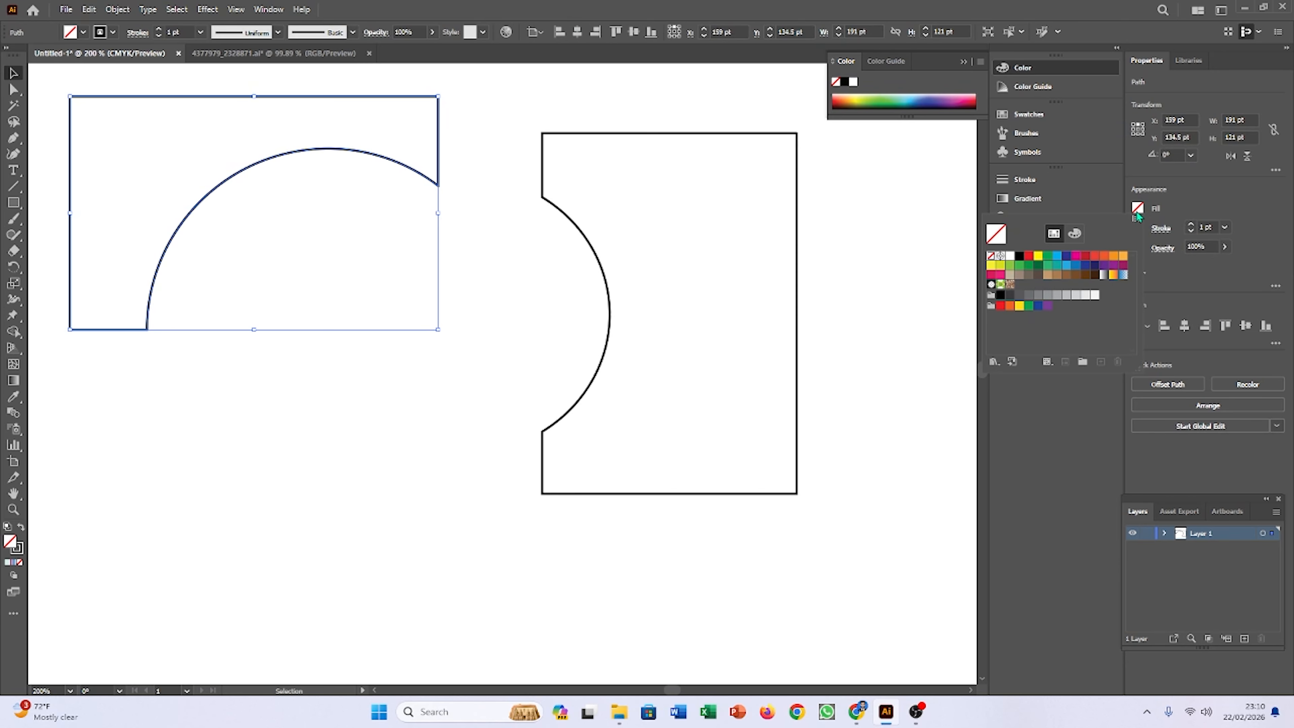
pyautogui.click(1111, 256)
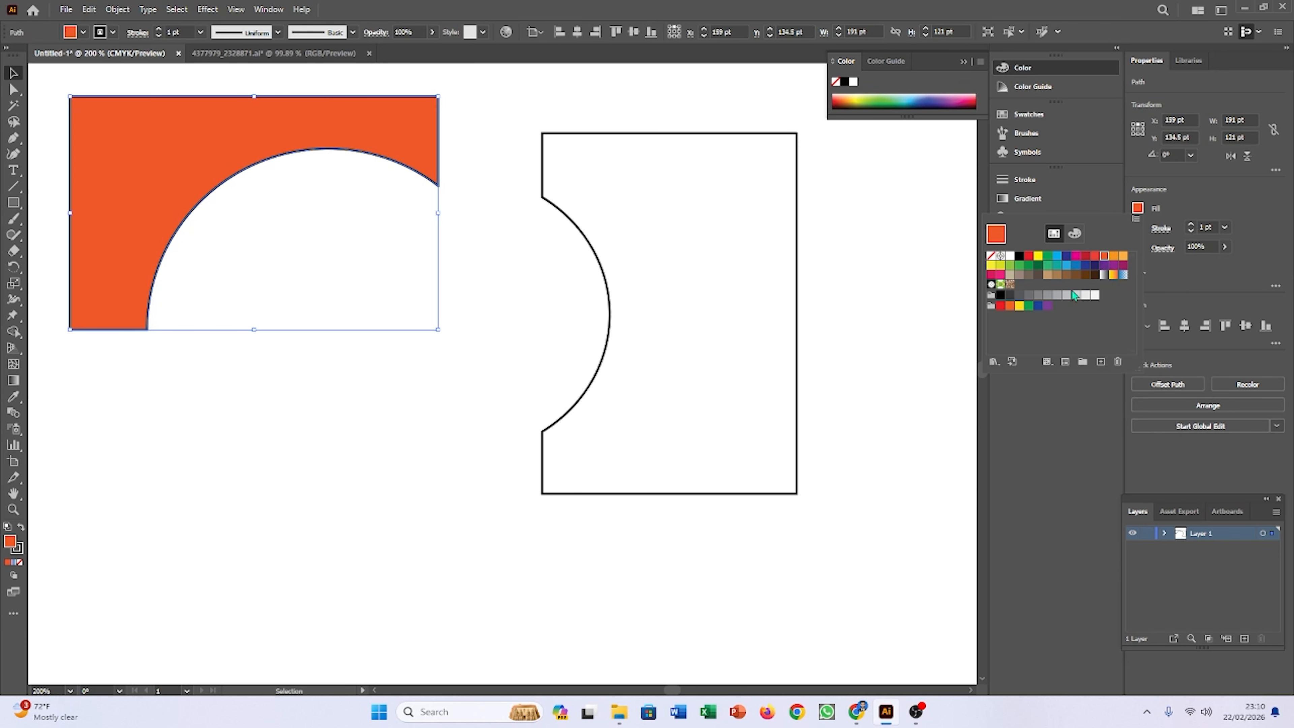
pyautogui.click(338, 477)
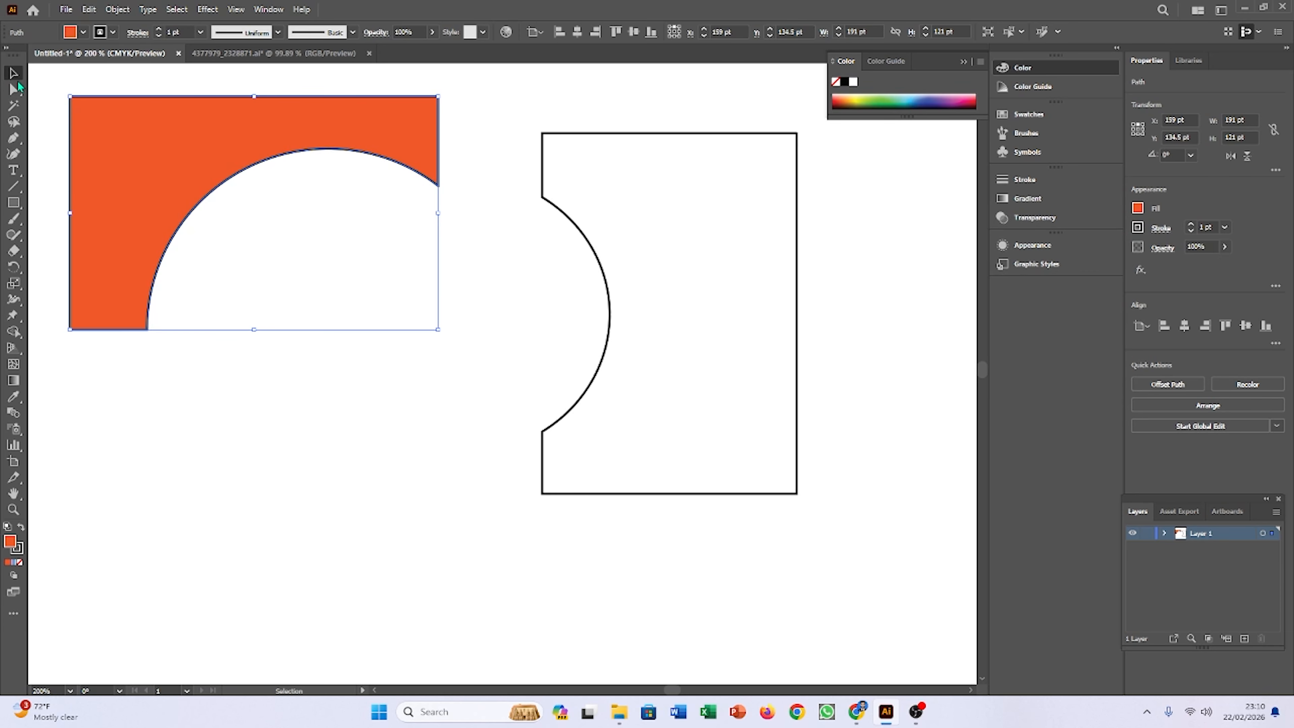
pyautogui.click(176, 387)
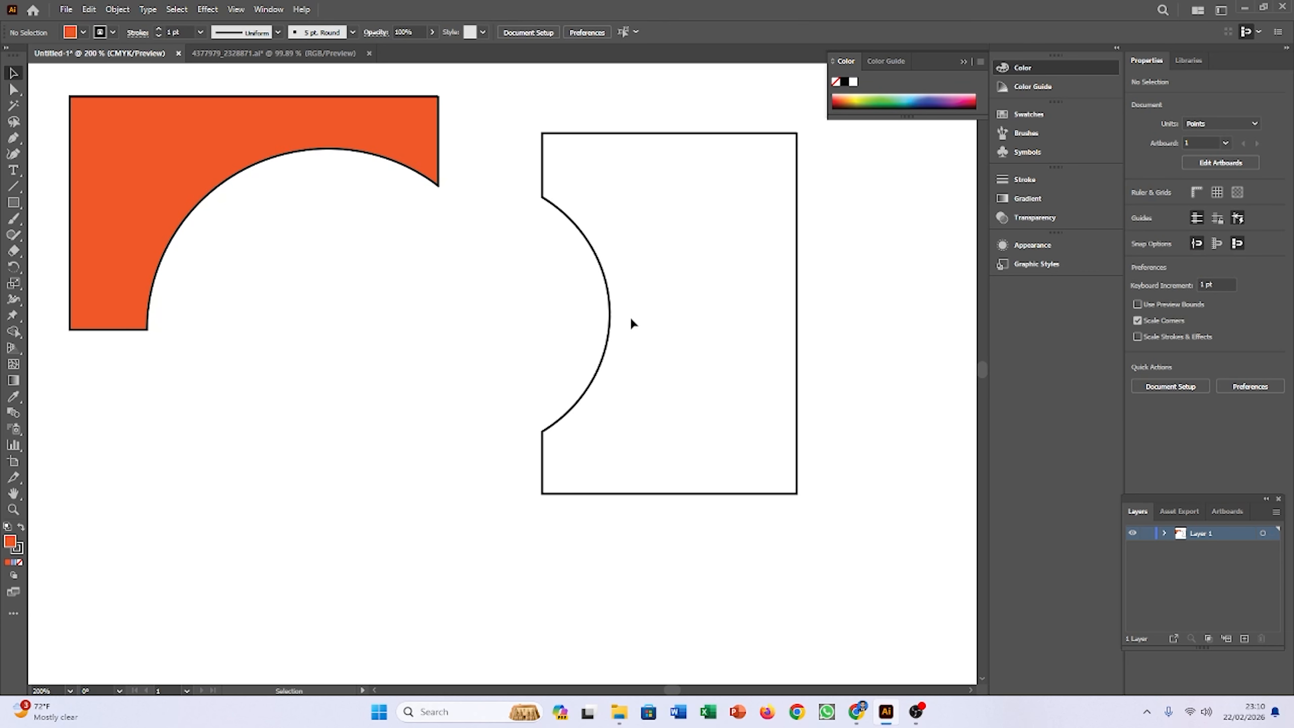
# Step: Fill the notched rectangle with the lighter orange swatch
pyautogui.click(611, 295)
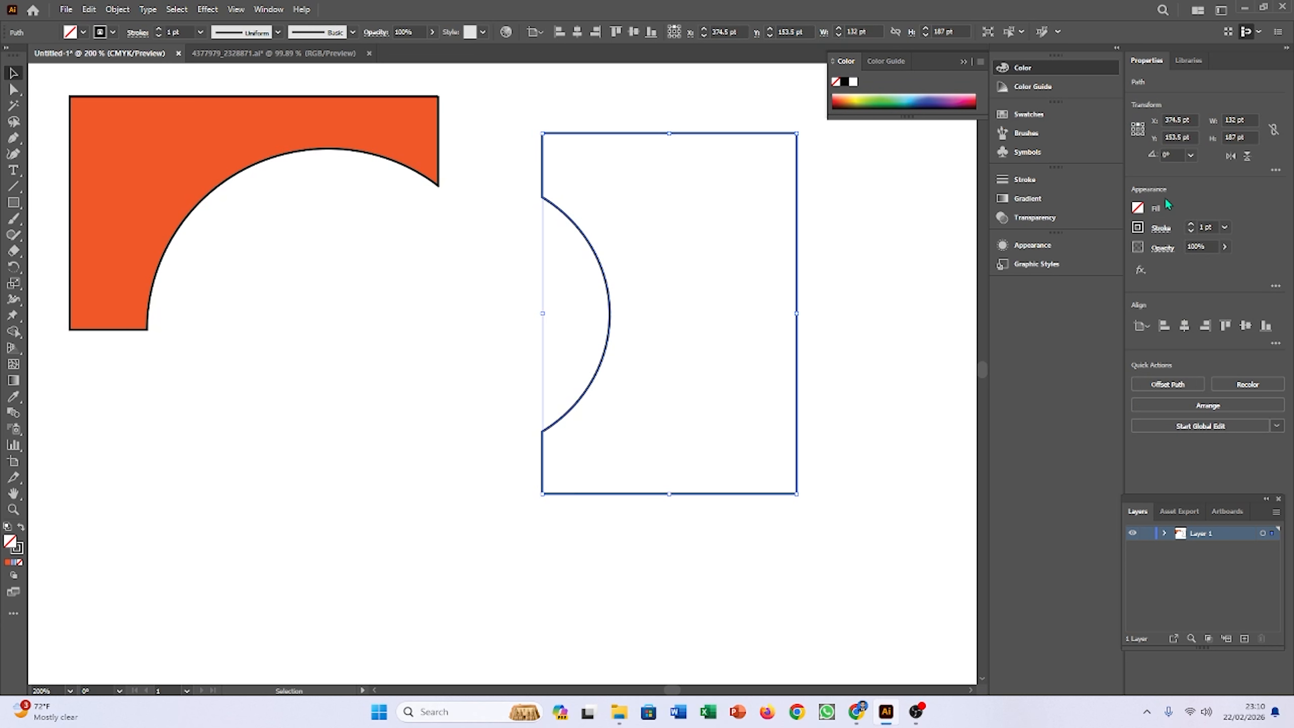
pyautogui.click(1140, 208)
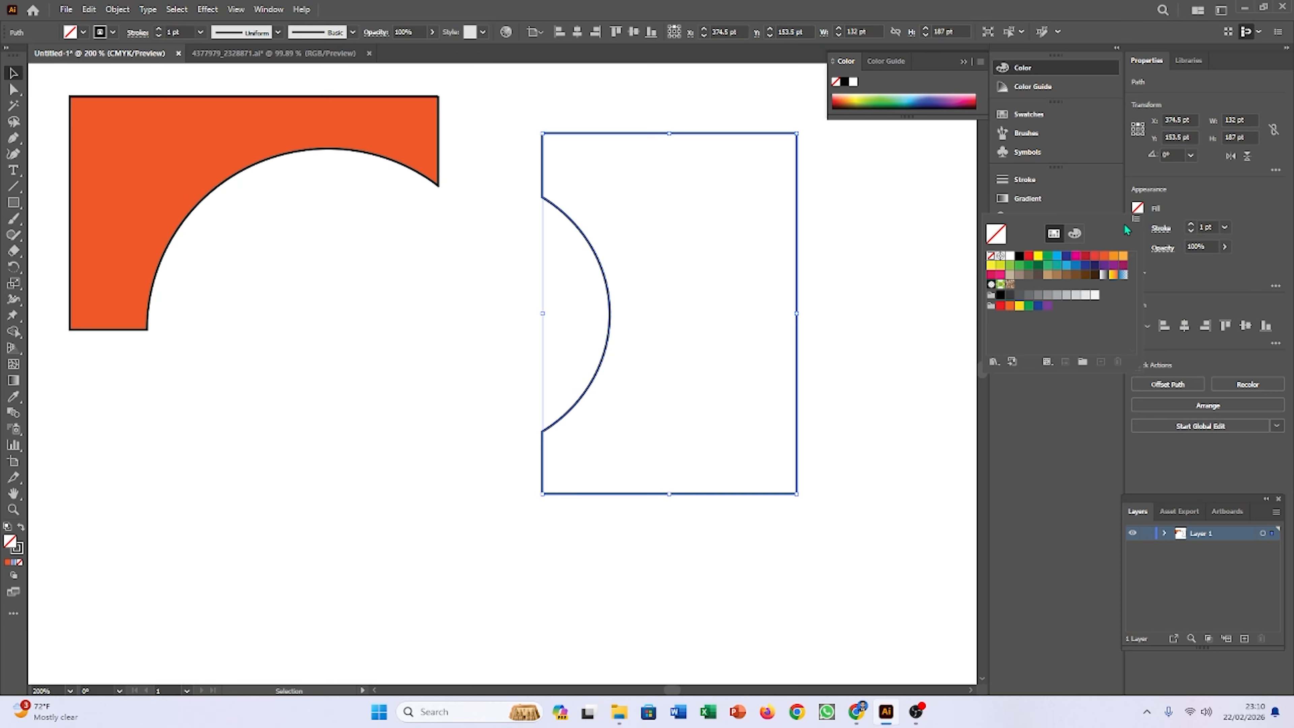
pyautogui.click(1104, 256)
pyautogui.click(1115, 261)
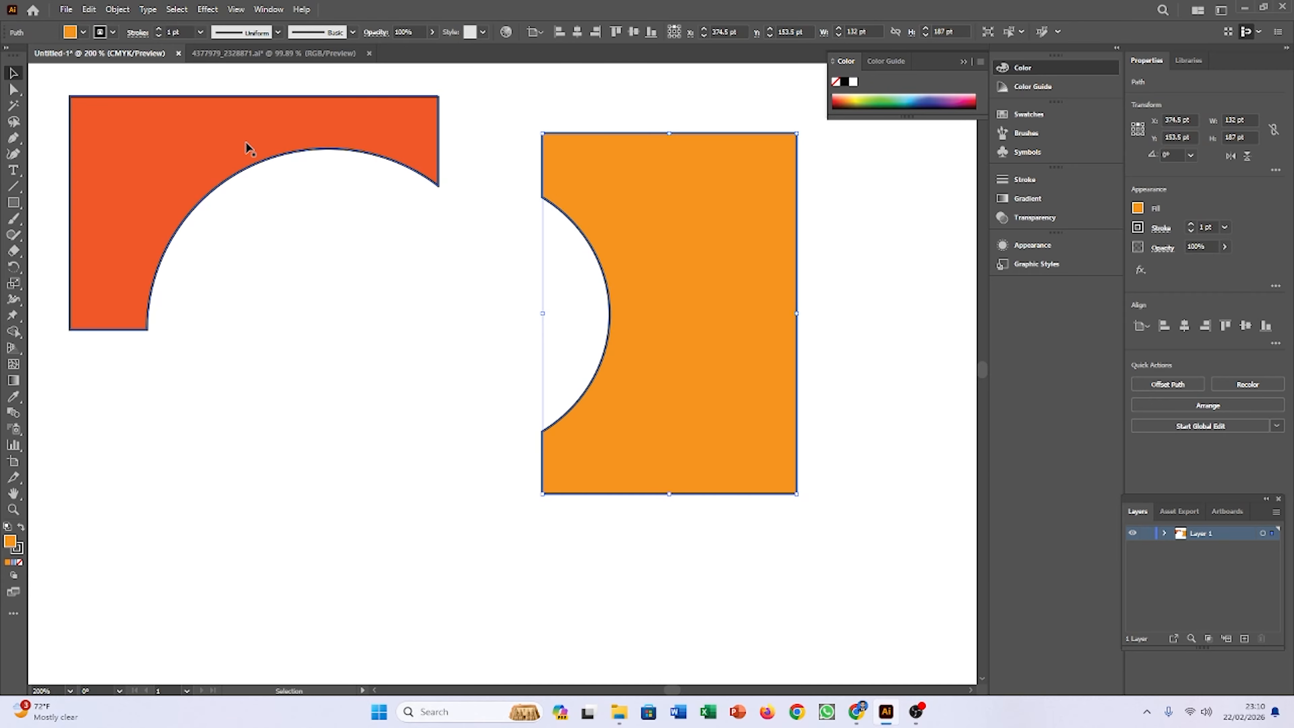
# Step: Move the orange-red shape beside the orange one with their top edges level, and select both shapes
pyautogui.moveTo(248, 146); pyautogui.dragTo(361, 181)
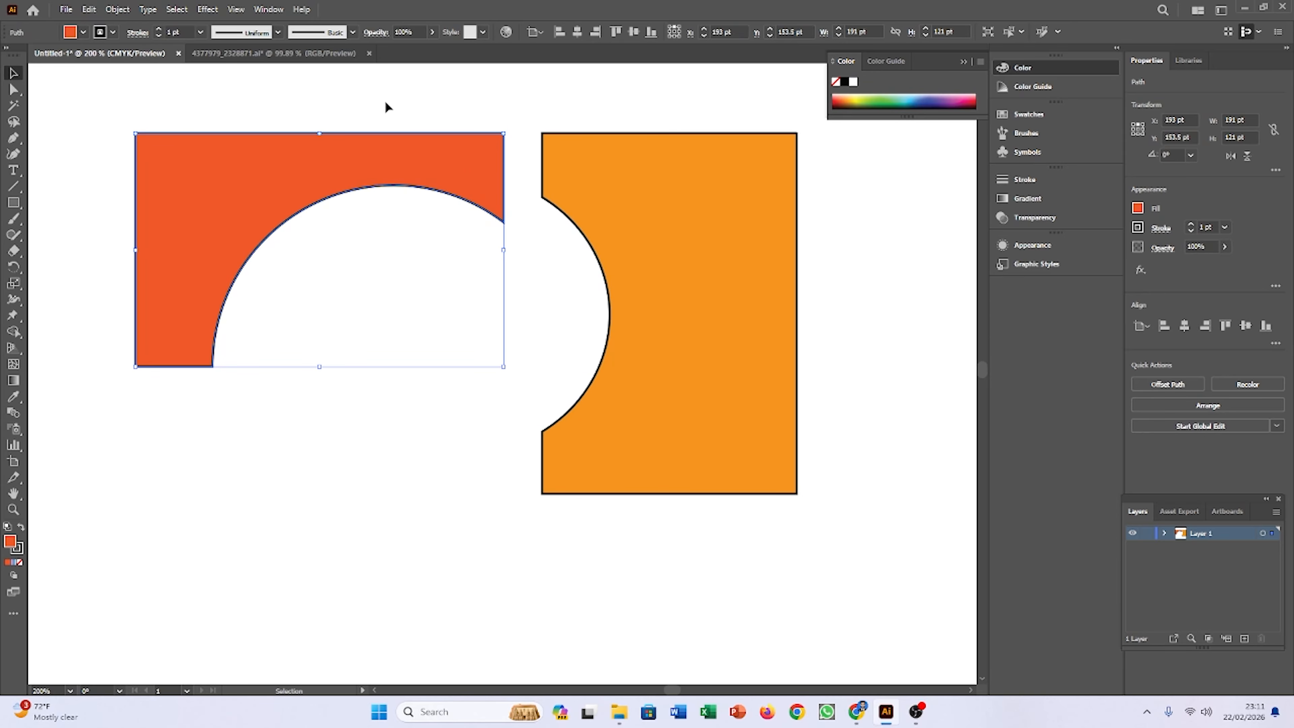
pyautogui.click(106, 306)
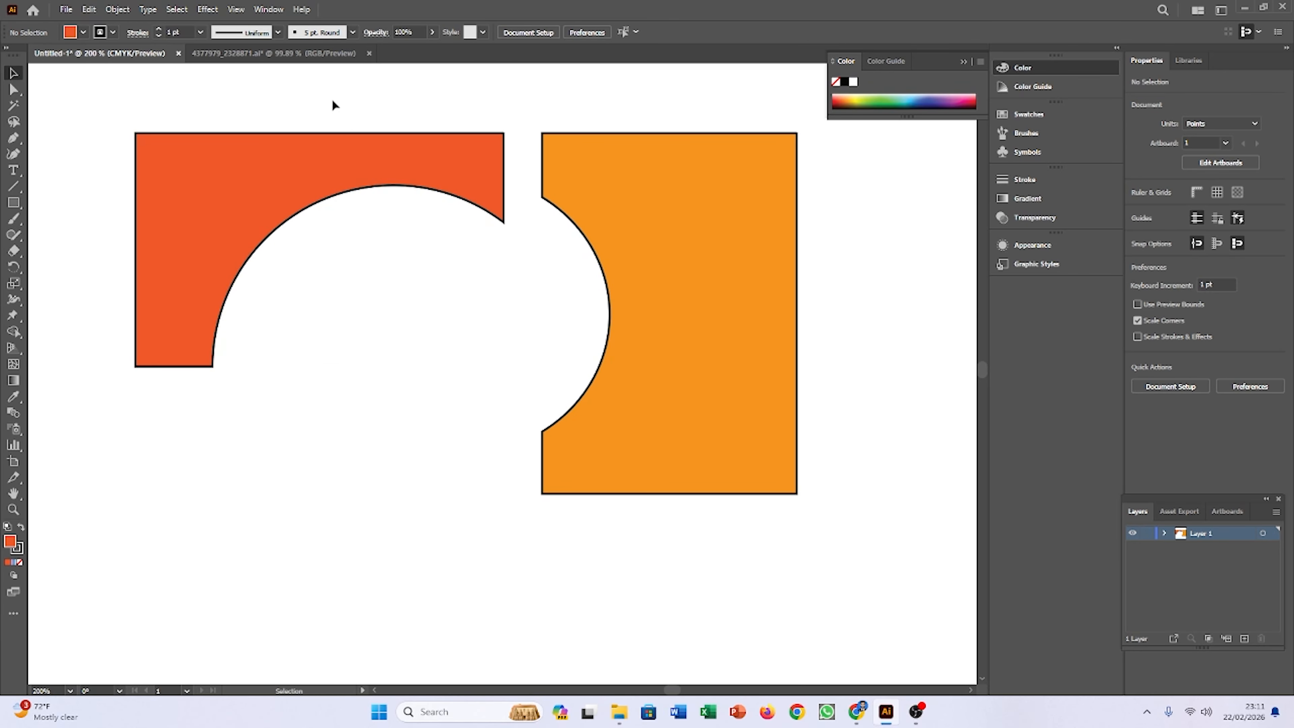
pyautogui.moveTo(401, 139); pyautogui.dragTo(745, 309)
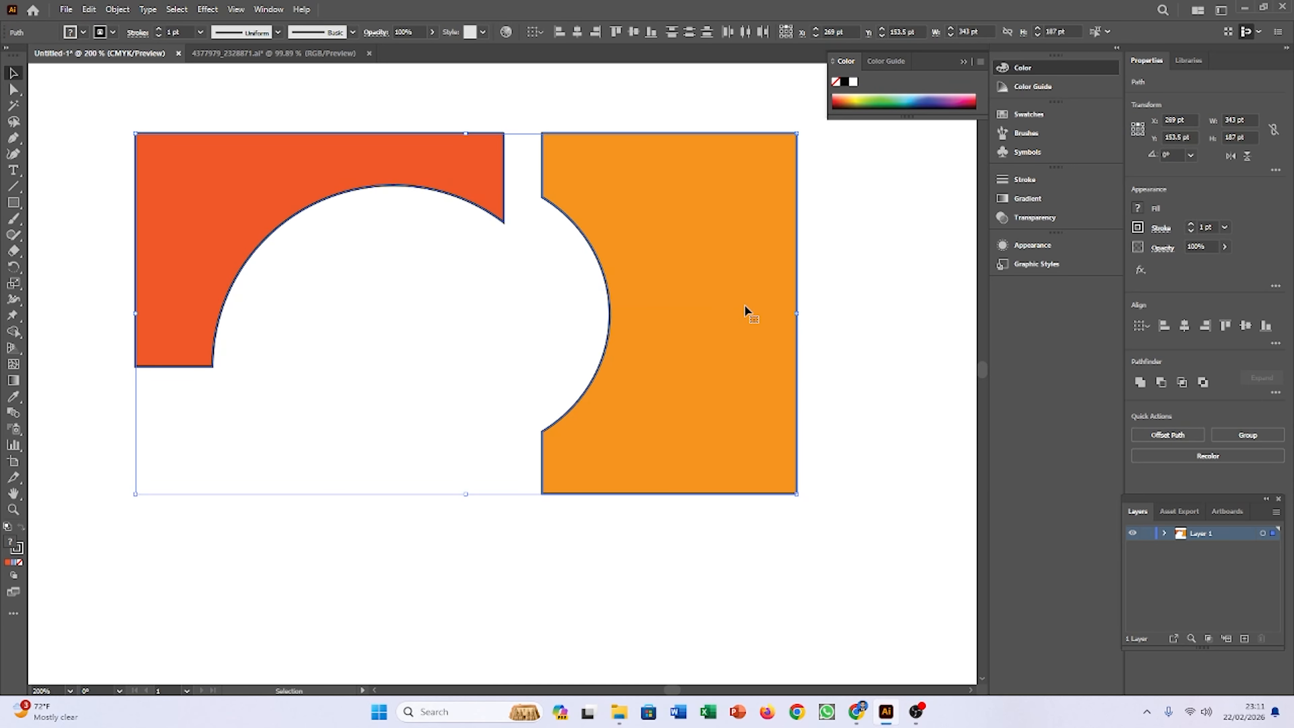
# Step: Delete the selected orange-red and orange shapes to clear the artboard
pyautogui.press('Delete')
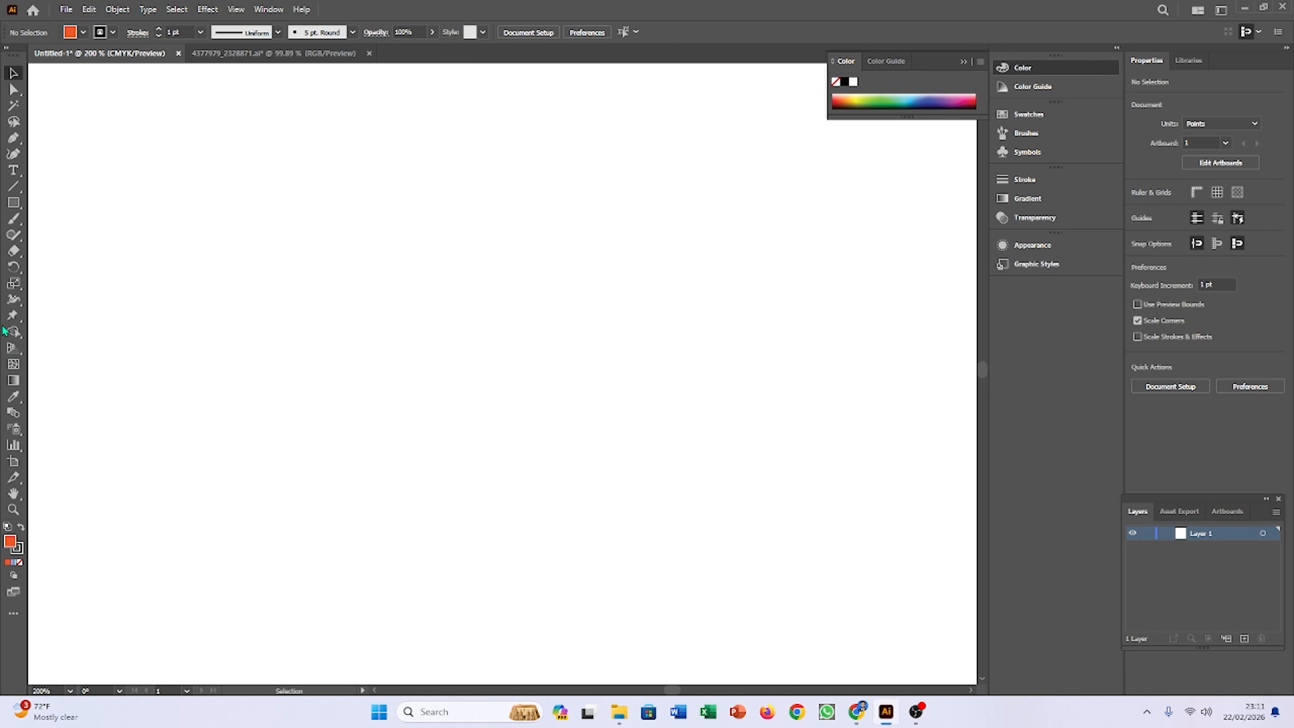
pyautogui.click(14, 338)
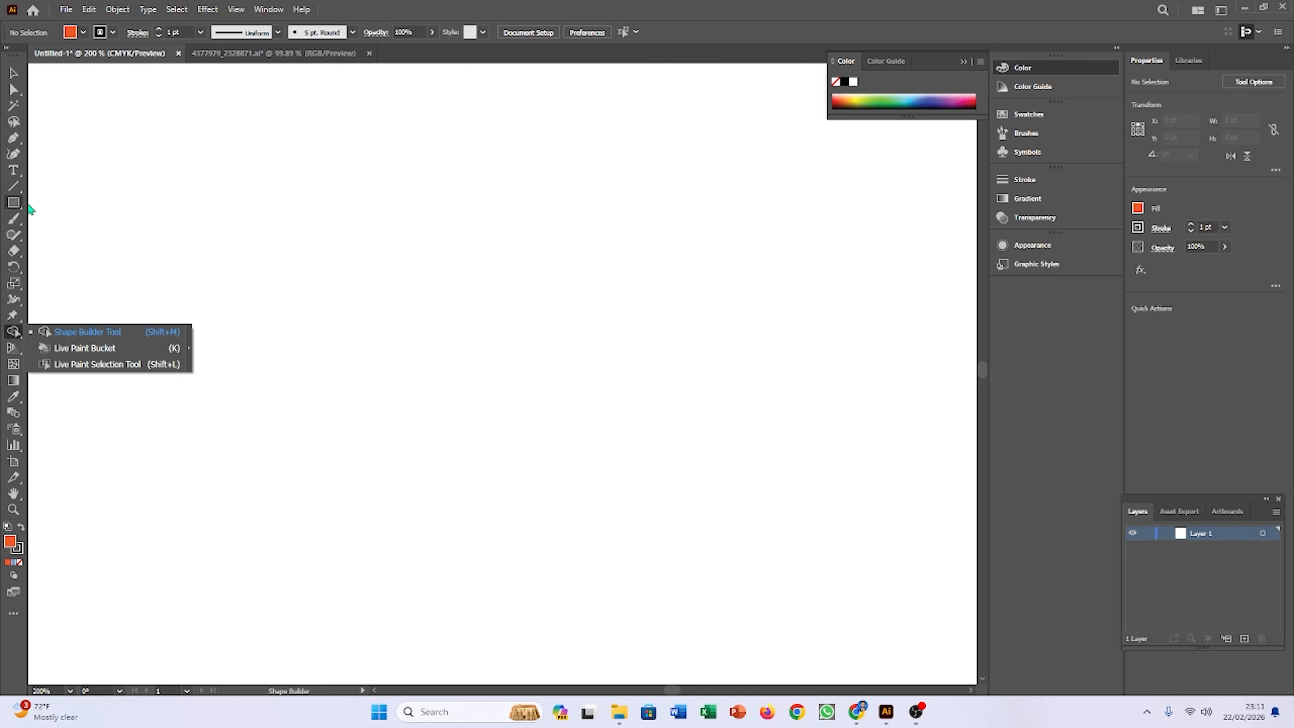
pyautogui.click(84, 286)
# Step: Draw a circle about 113 pt in diameter near the middle of the empty canvas with the Ellipse tool
pyautogui.click(21, 205)
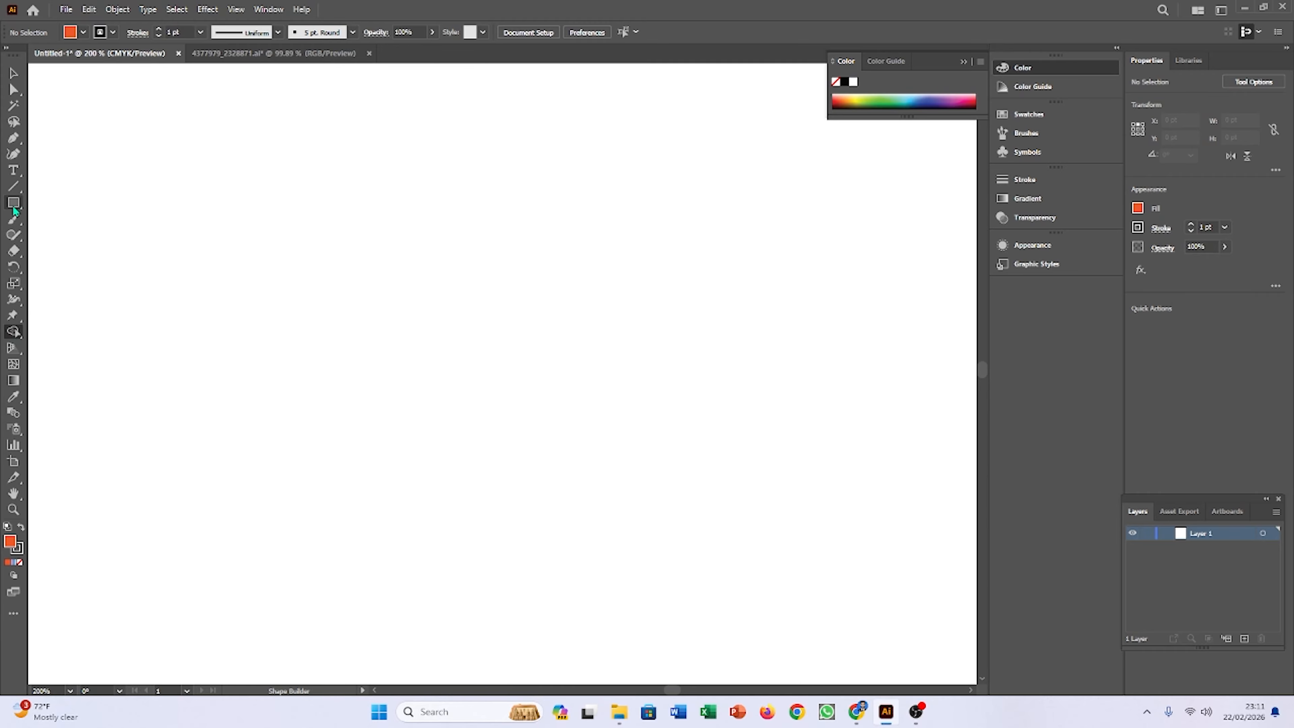
pyautogui.click(54, 237)
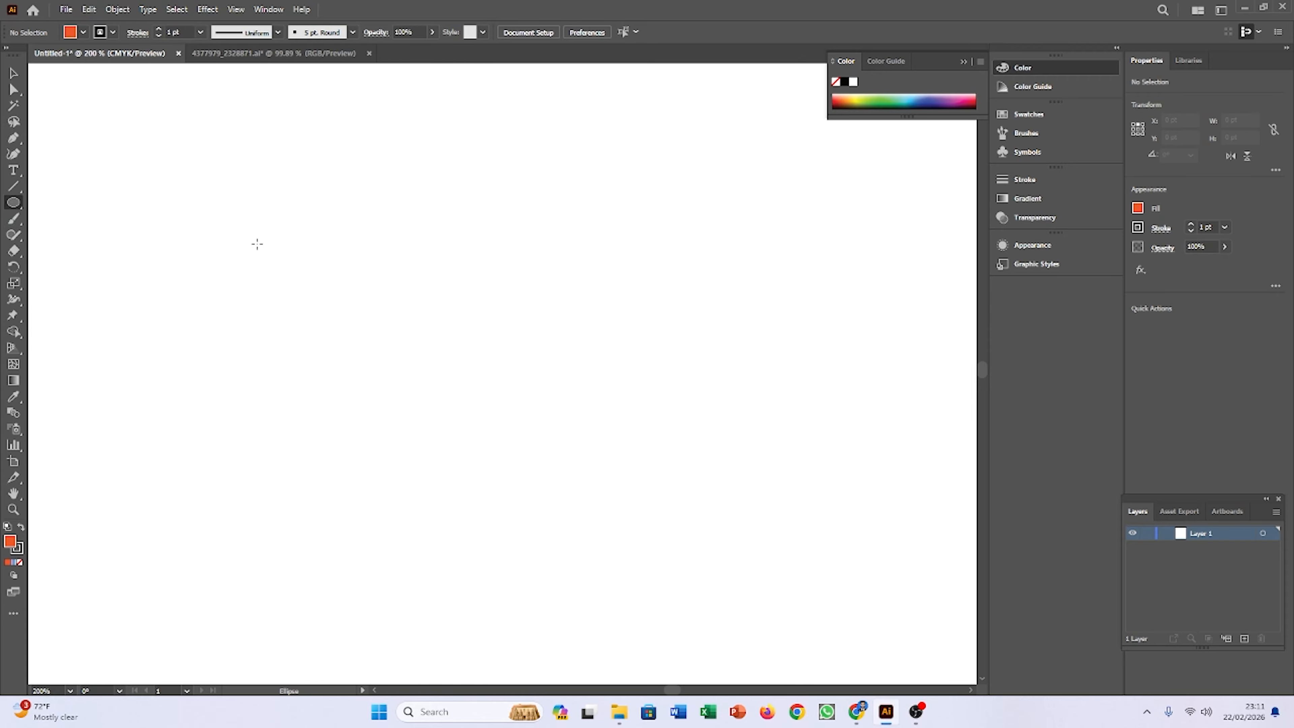
pyautogui.moveTo(356, 240); pyautogui.dragTo(577, 459)
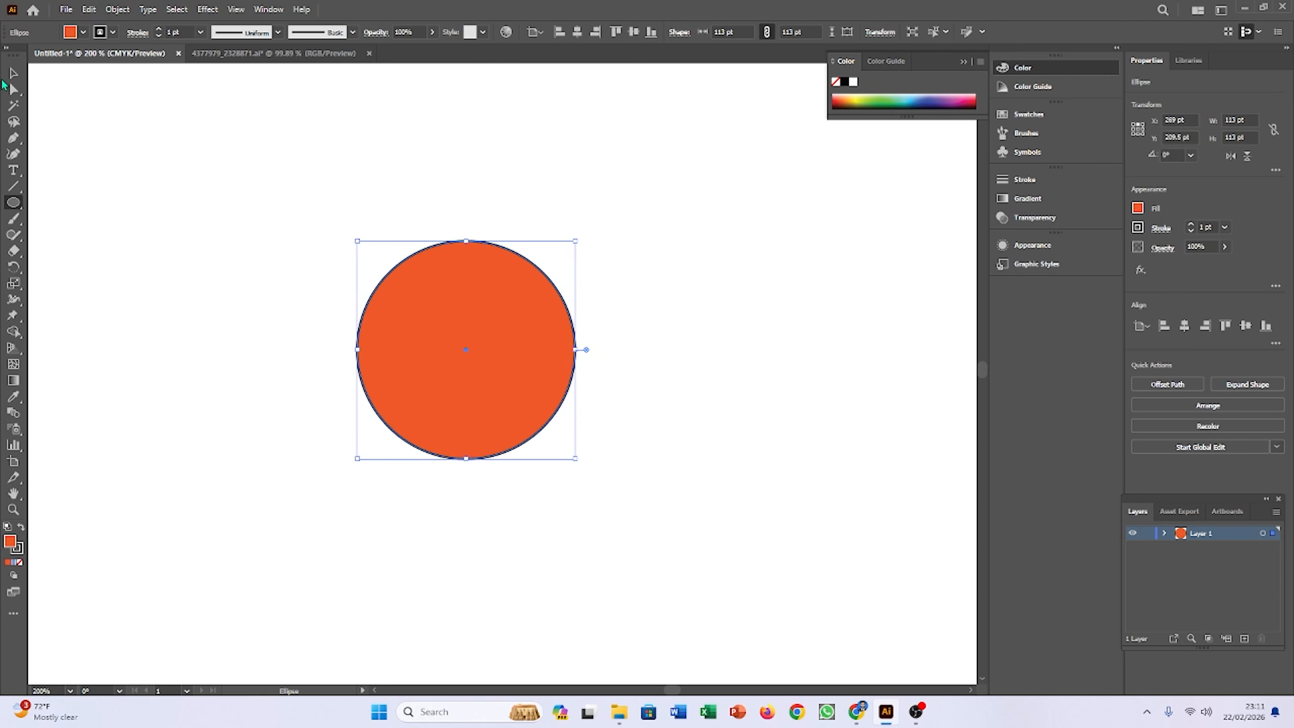
# Step: Set the circle's fill to none so that only its black outline remains
pyautogui.click(13, 73)
pyautogui.click(175, 348)
pyautogui.click(458, 343)
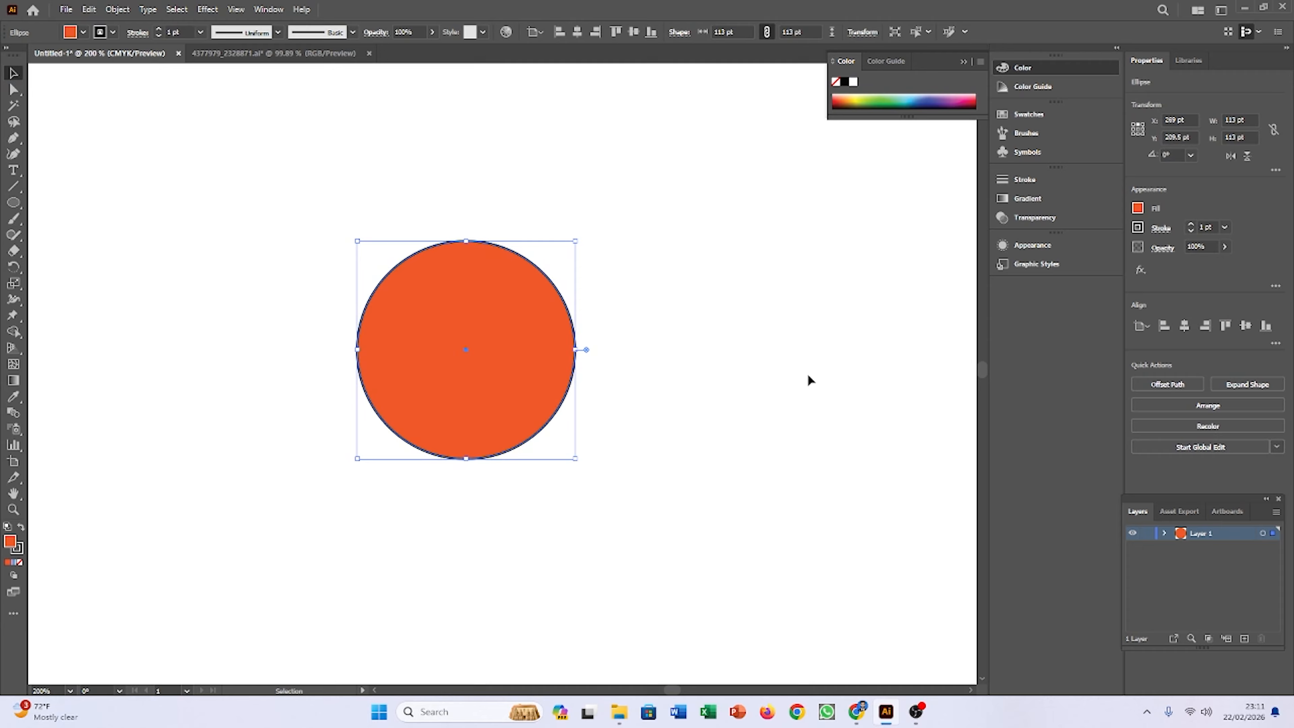
pyautogui.click(1137, 208)
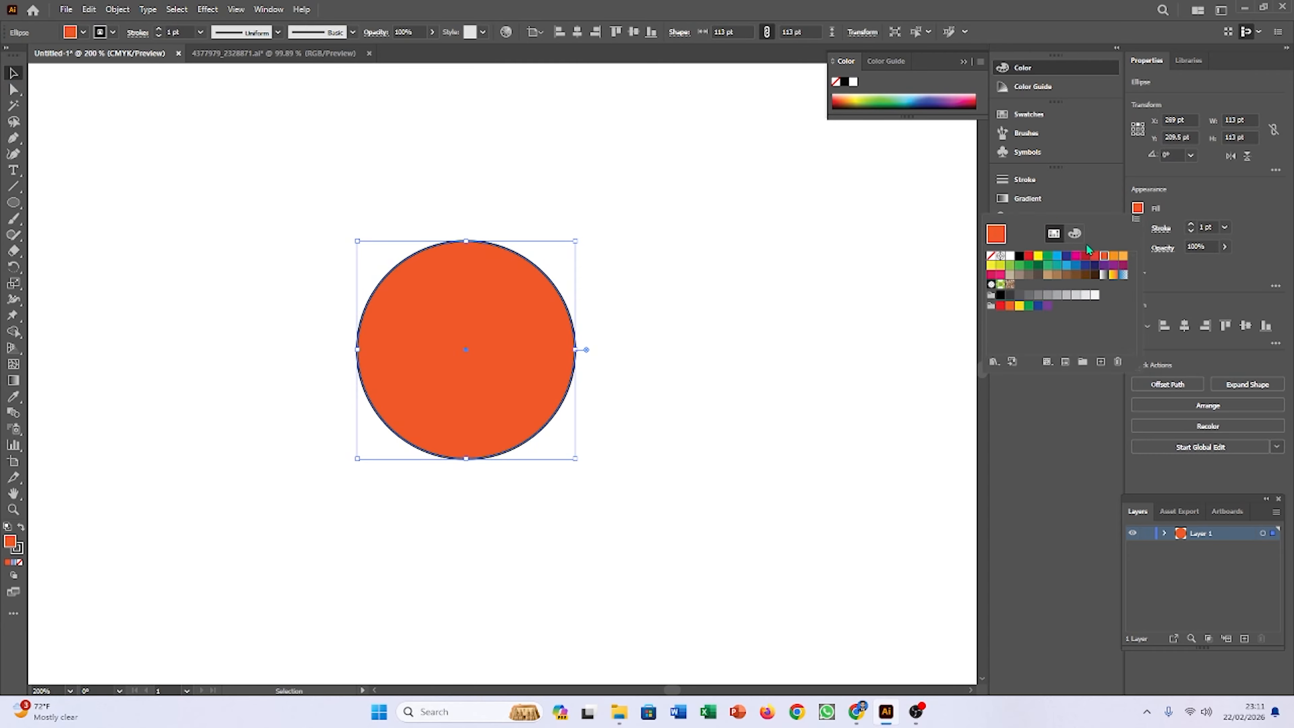
pyautogui.click(990, 255)
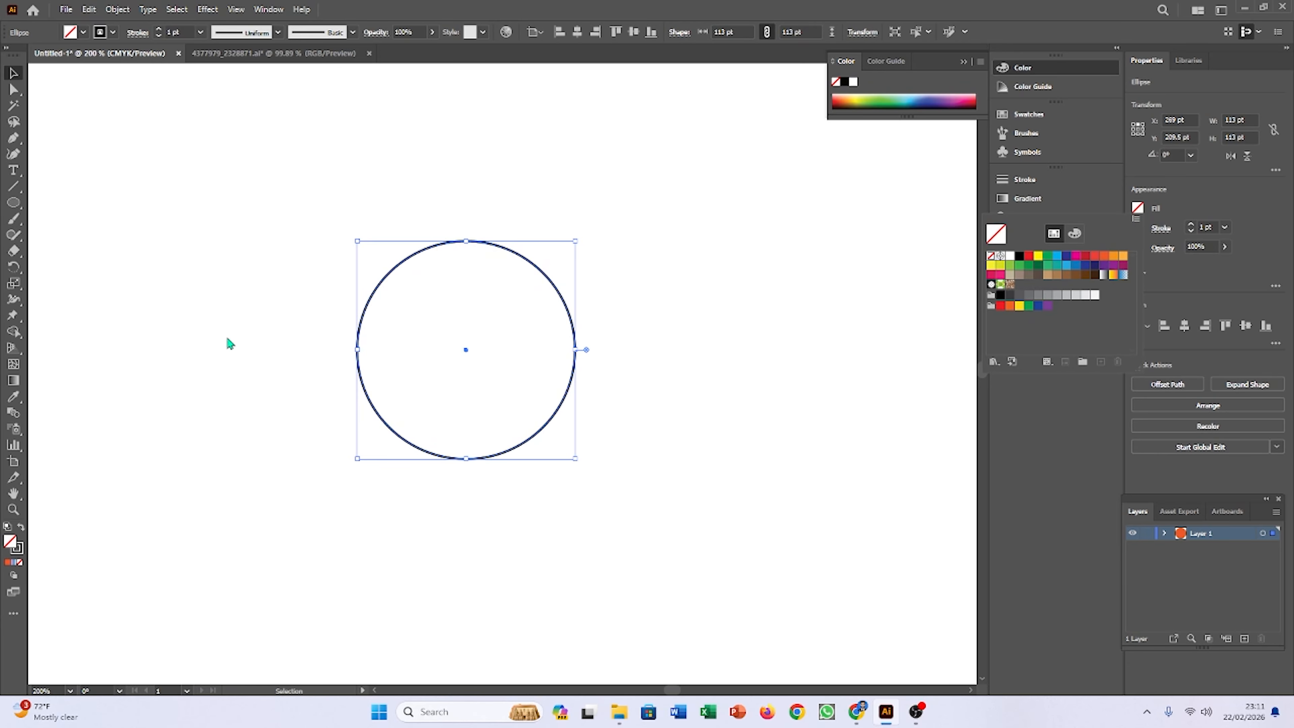
pyautogui.click(13, 75)
pyautogui.click(231, 332)
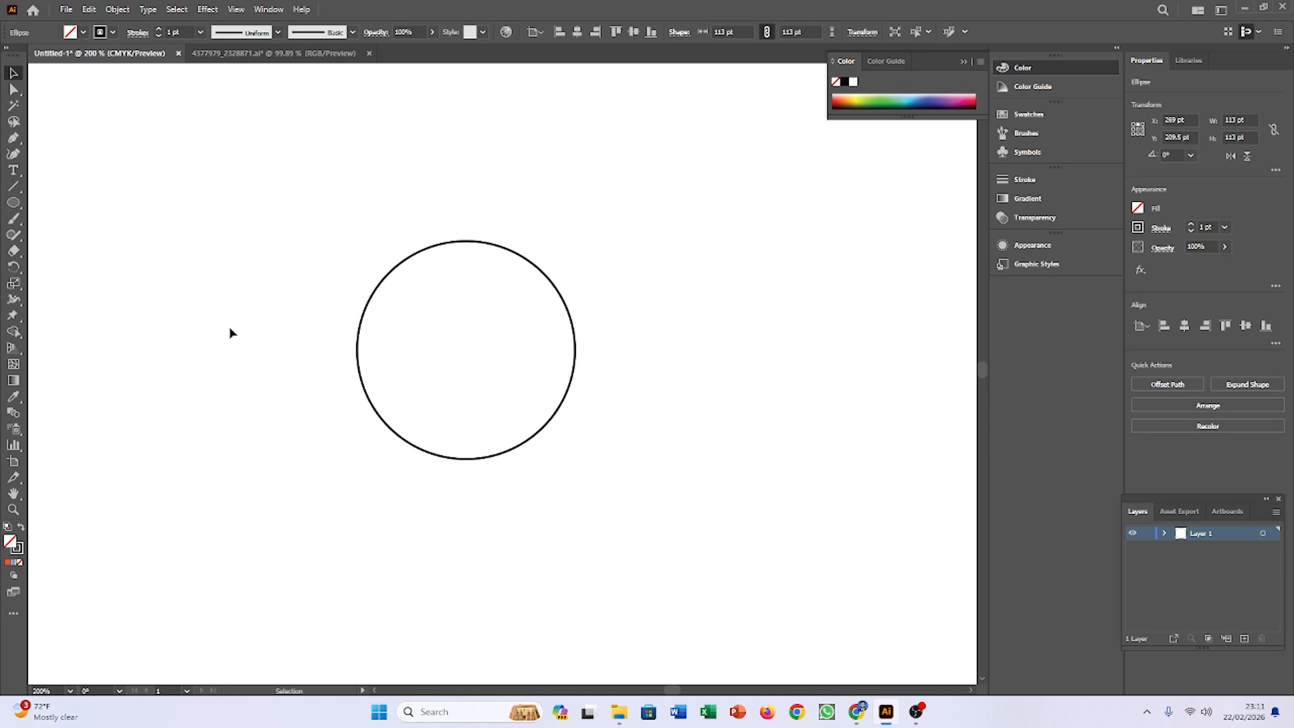
# Step: Create a copy of the circle rotated 30° about its top anchor point
pyautogui.click(469, 246)
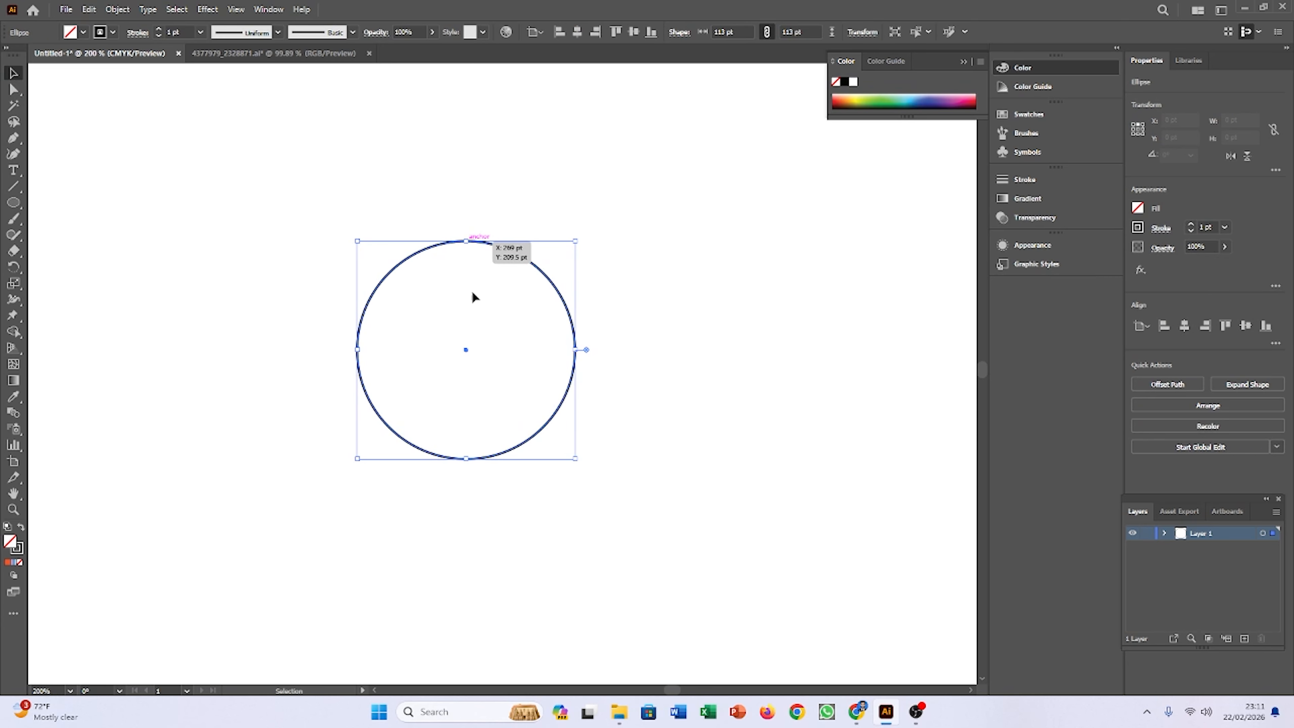
pyautogui.click(18, 269)
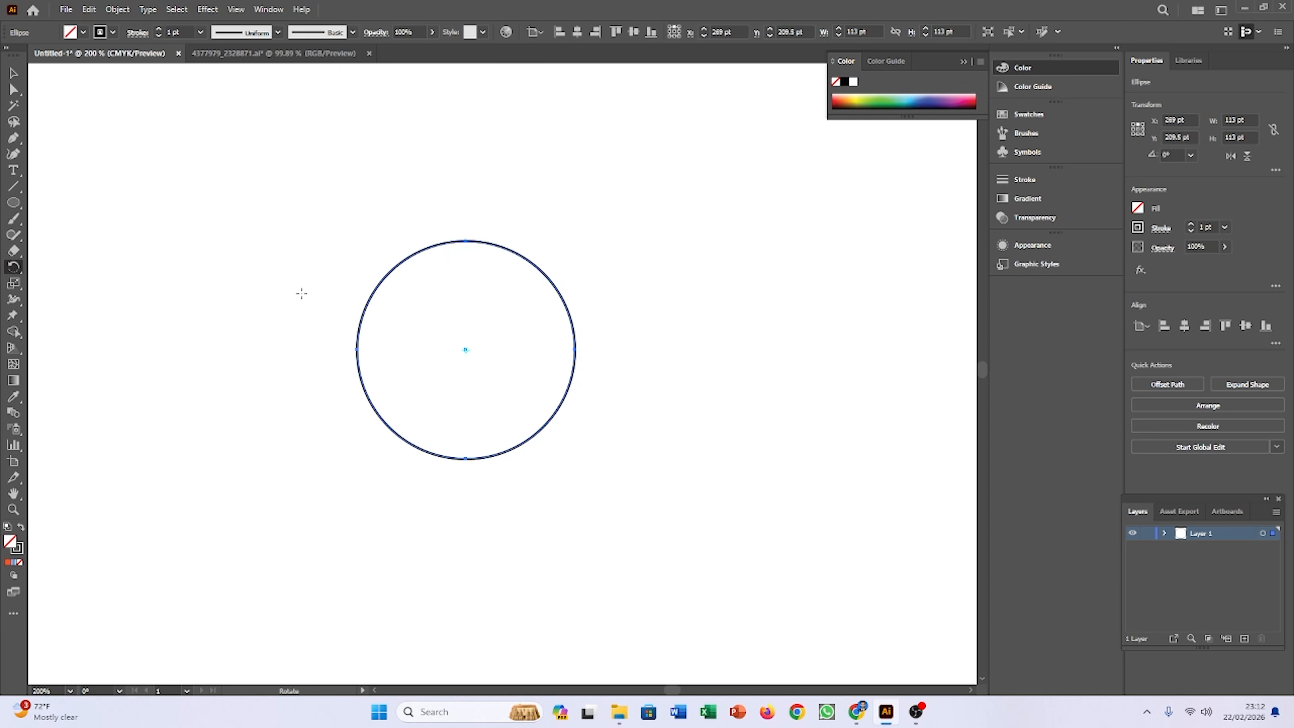
pyautogui.keyDown('alt'); pyautogui.click(466, 240); pyautogui.keyUp('alt')
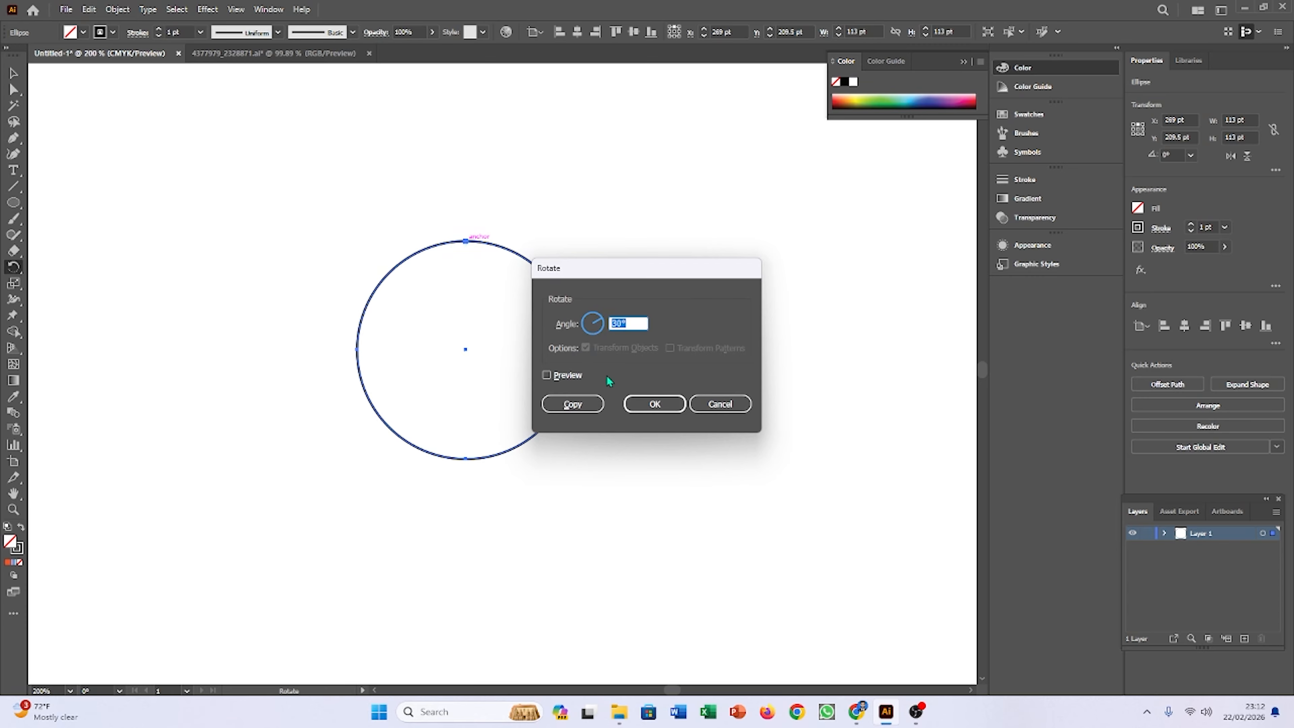
pyautogui.click(545, 375)
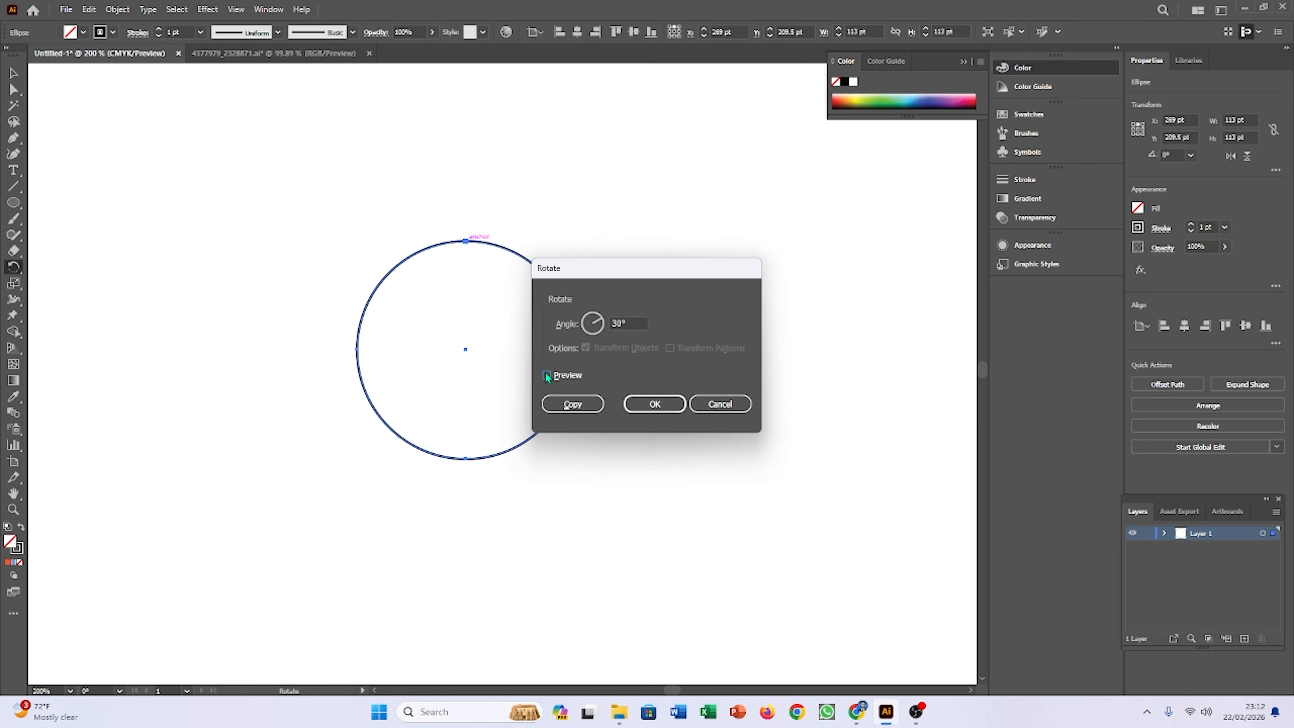
pyautogui.click(568, 403)
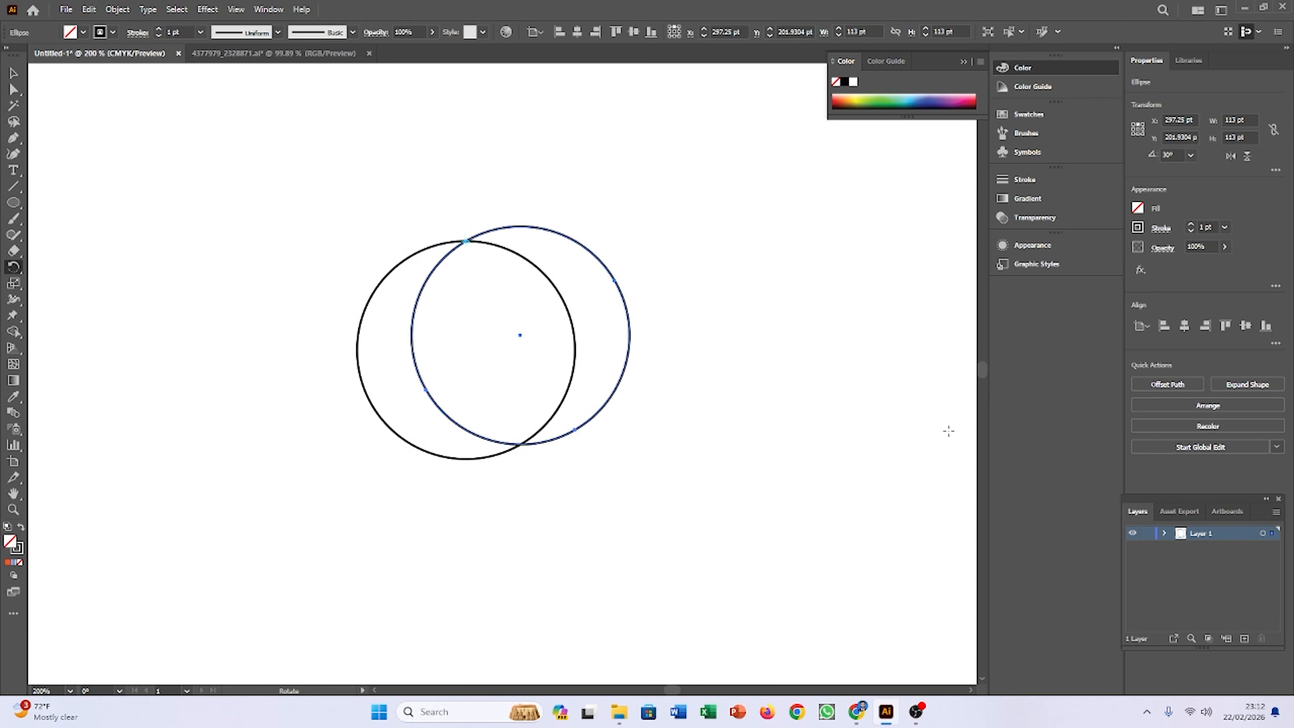
# Step: Repeat the rotated copy ten more times to complete a full ring of twelve overlapping circles, and deselect the result
pyautogui.press('v')
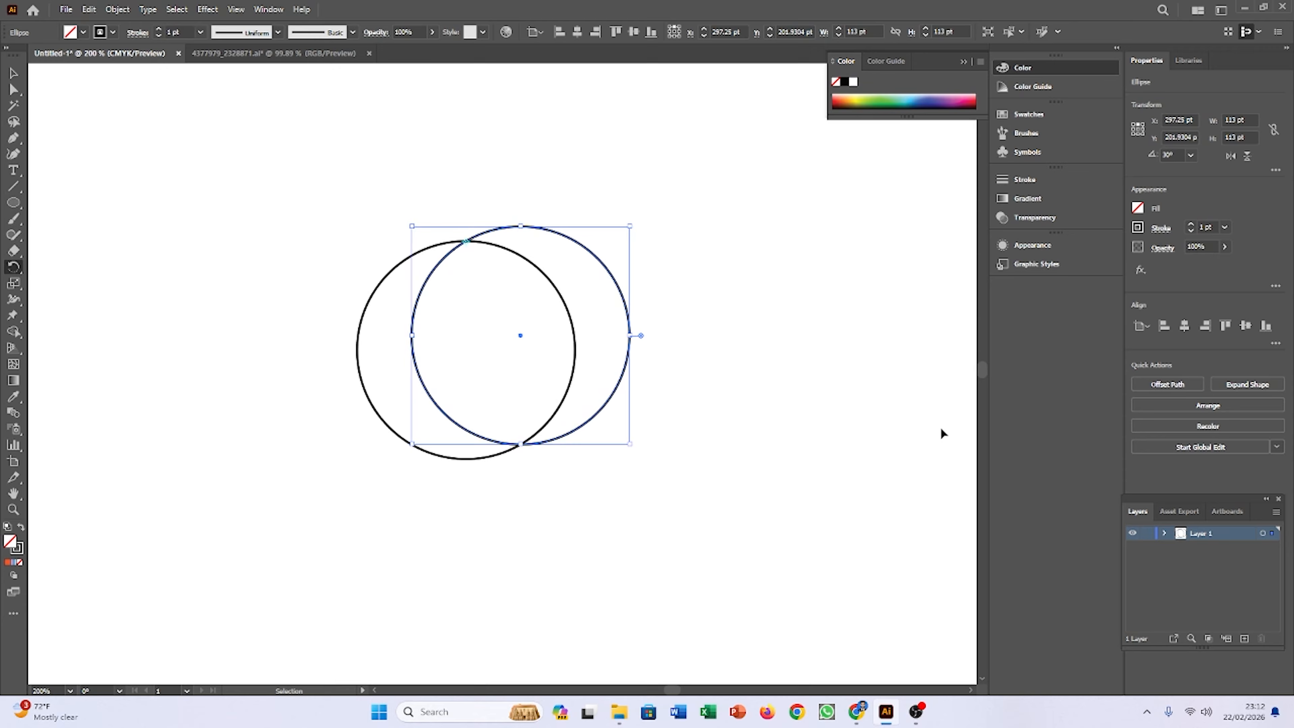
pyautogui.hotkey('ctrl', 'd')
pyautogui.hotkey('ctrl', 'd')
pyautogui.hotkey('ctrl', 'd')
pyautogui.hotkey('ctrl', 'd')
pyautogui.hotkey('ctrl', 'd')
pyautogui.hotkey('ctrl', 'd')
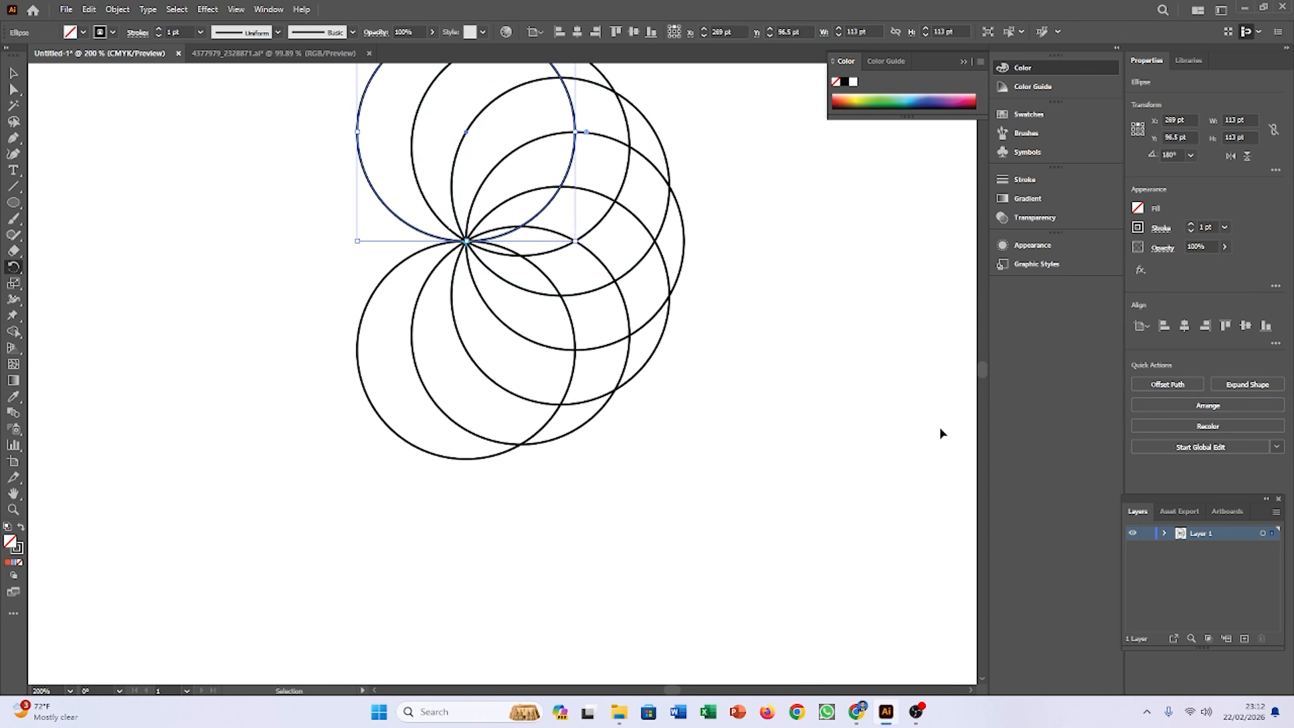
pyautogui.hotkey('ctrl', 'd')
pyautogui.hotkey('ctrl', 'd')
pyautogui.hotkey('ctrl', 'd')
pyautogui.hotkey('ctrl', 'd')
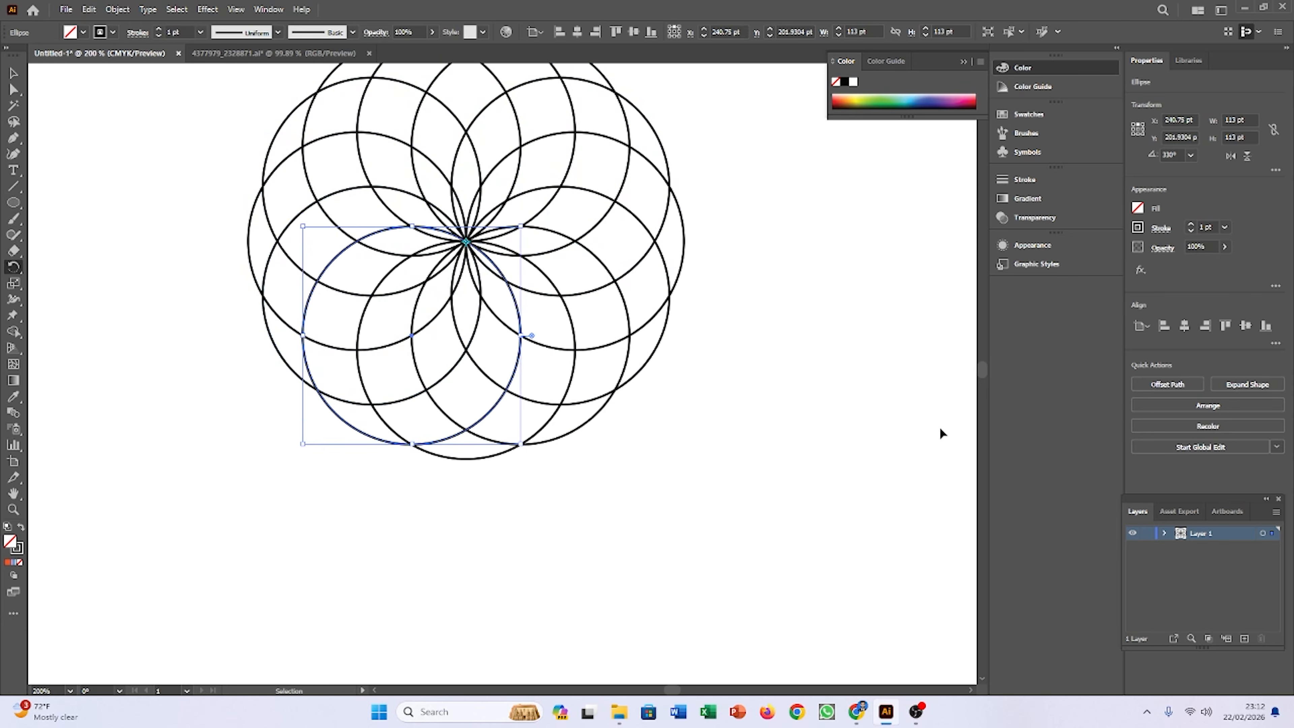
pyautogui.press('r')
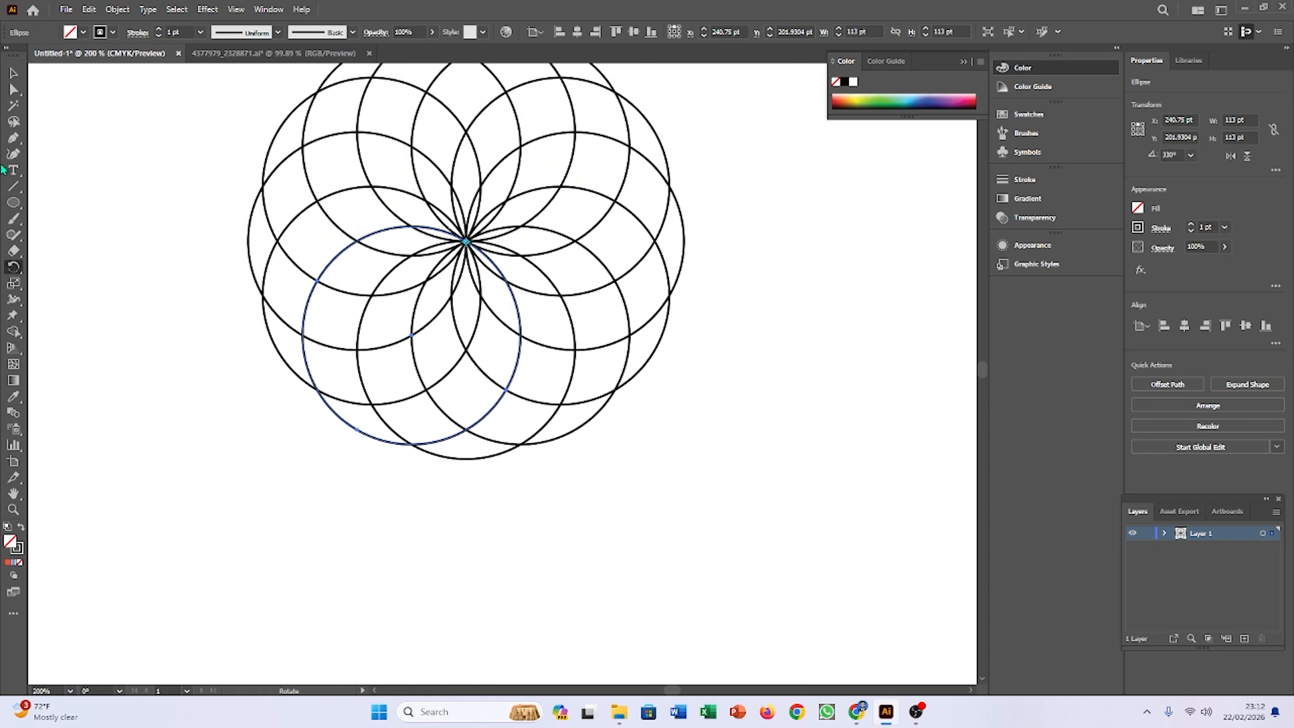
pyautogui.click(14, 73)
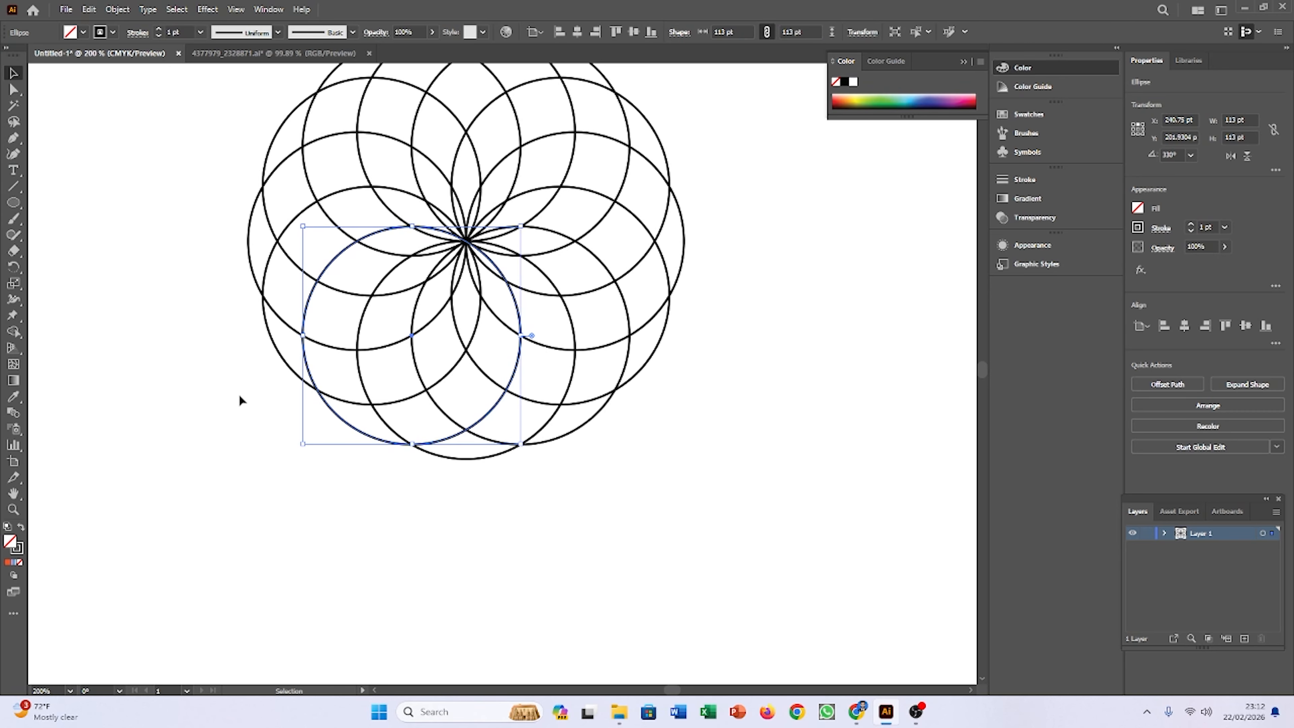
pyautogui.click(257, 449)
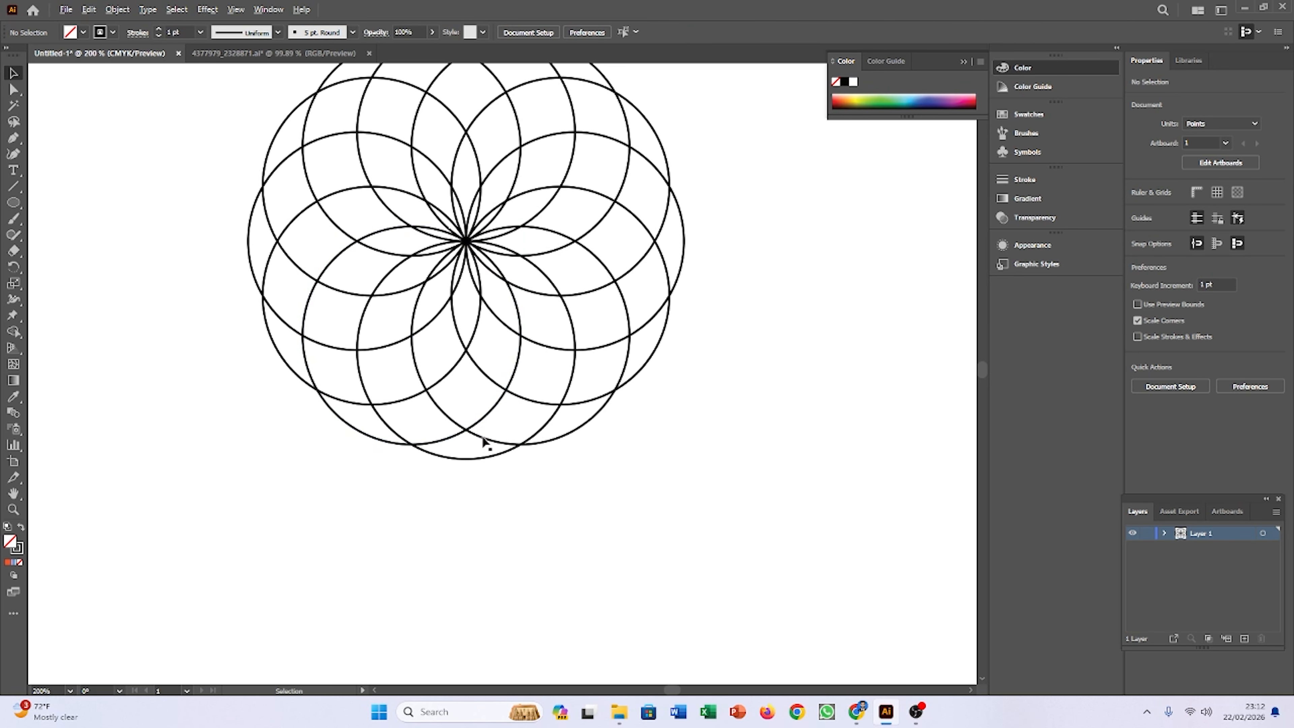
pyautogui.moveTo(485, 439); pyautogui.dragTo(521, 553)
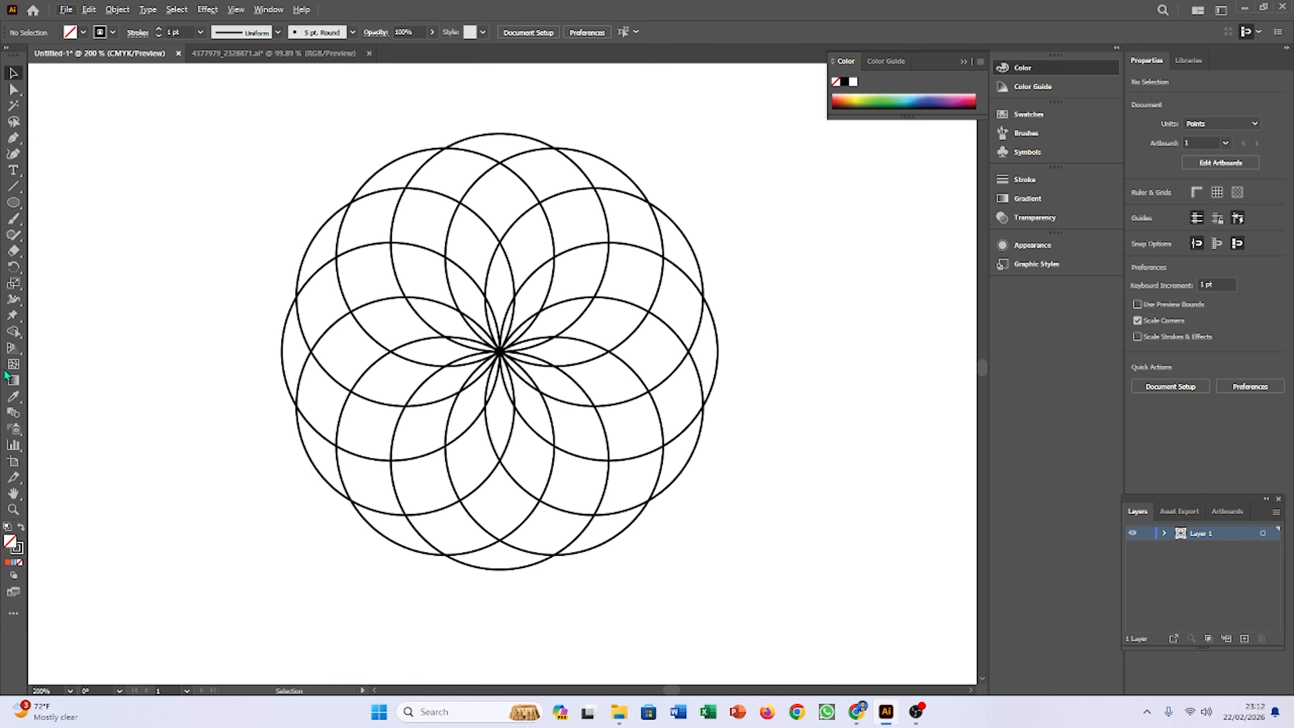
# Step: Select all the overlapping circles and convert them into one Live Paint group with the Live Paint Bucket
pyautogui.click(17, 331)
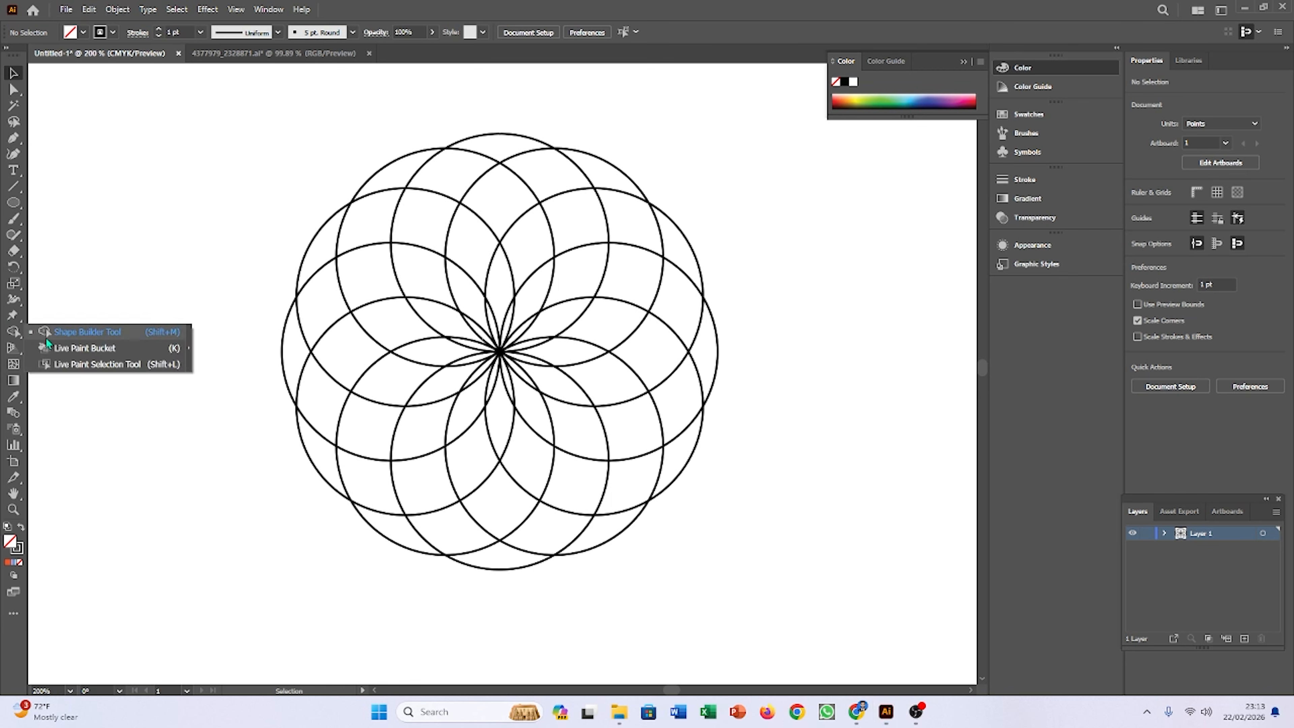
pyautogui.click(72, 347)
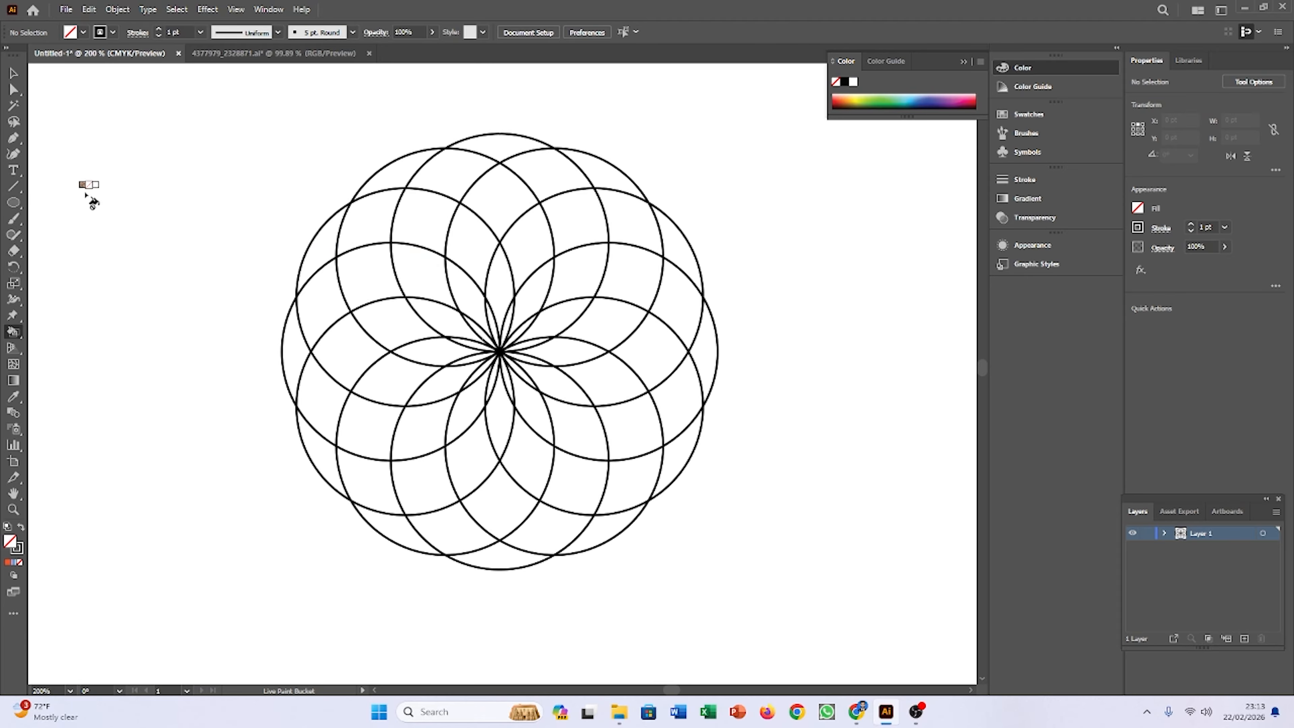
pyautogui.click(13, 73)
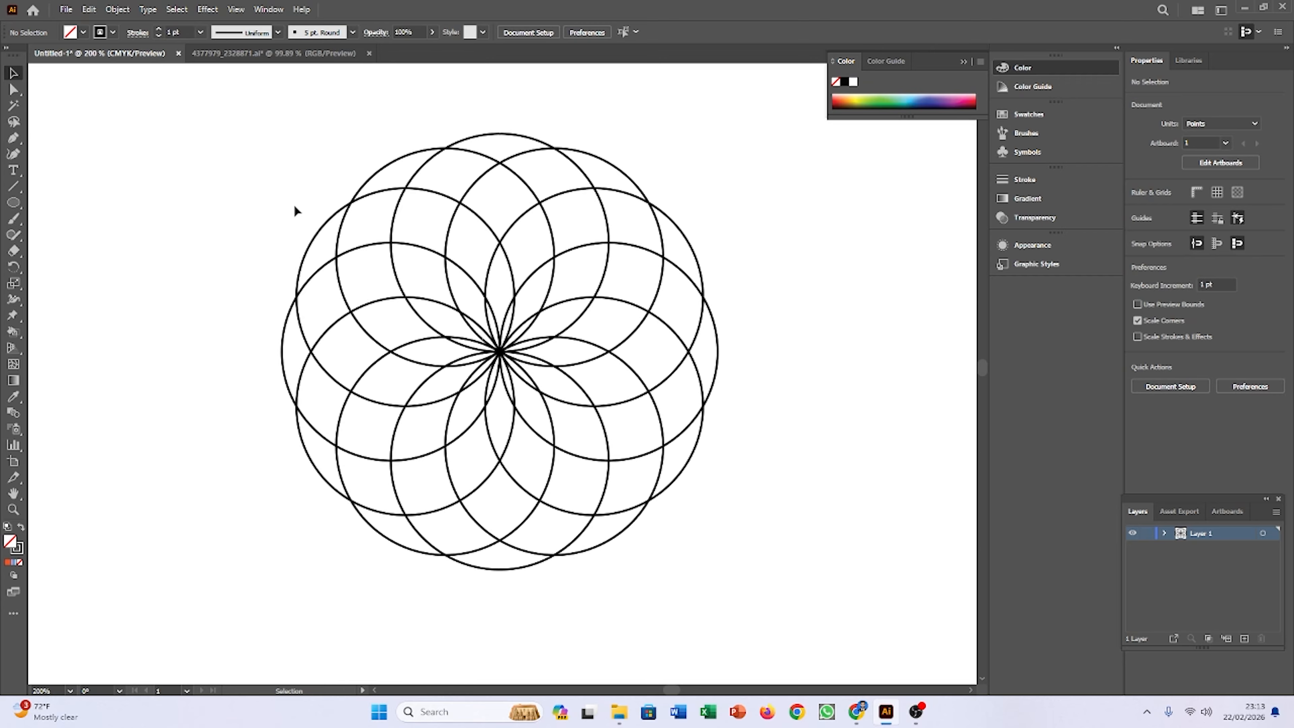
pyautogui.moveTo(233, 140); pyautogui.dragTo(741, 565)
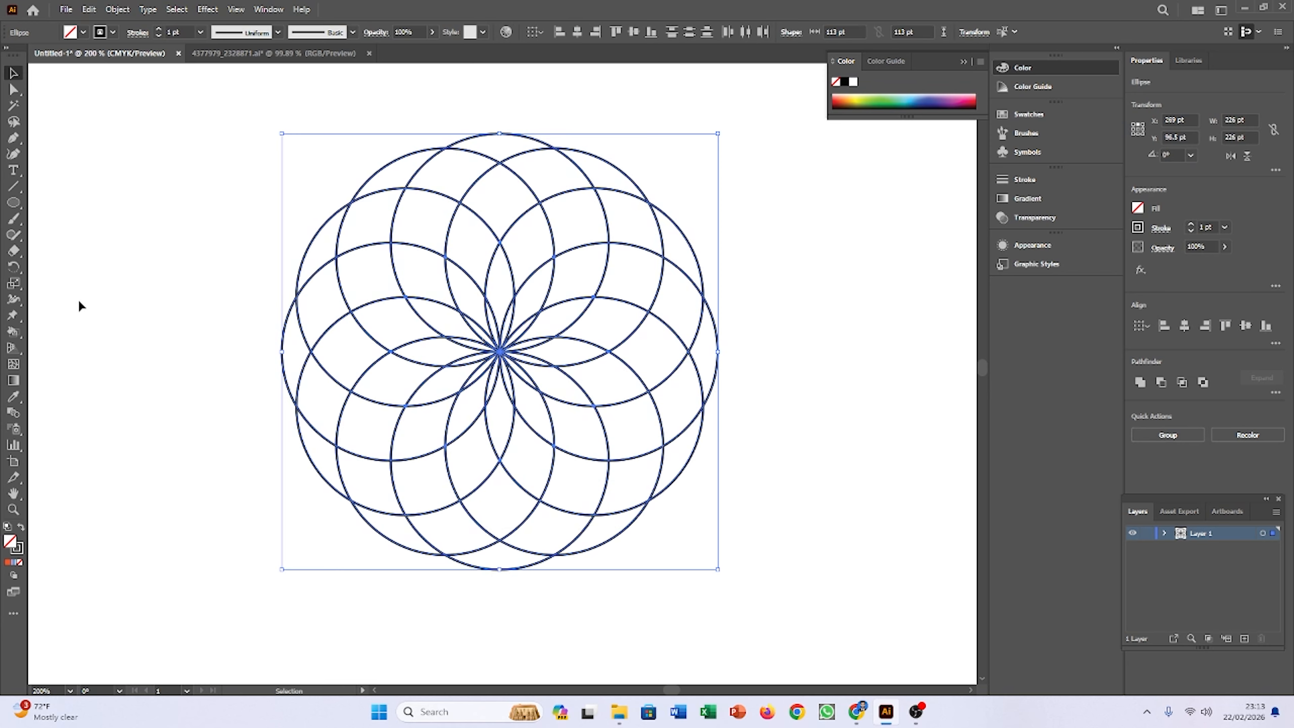
pyautogui.click(13, 333)
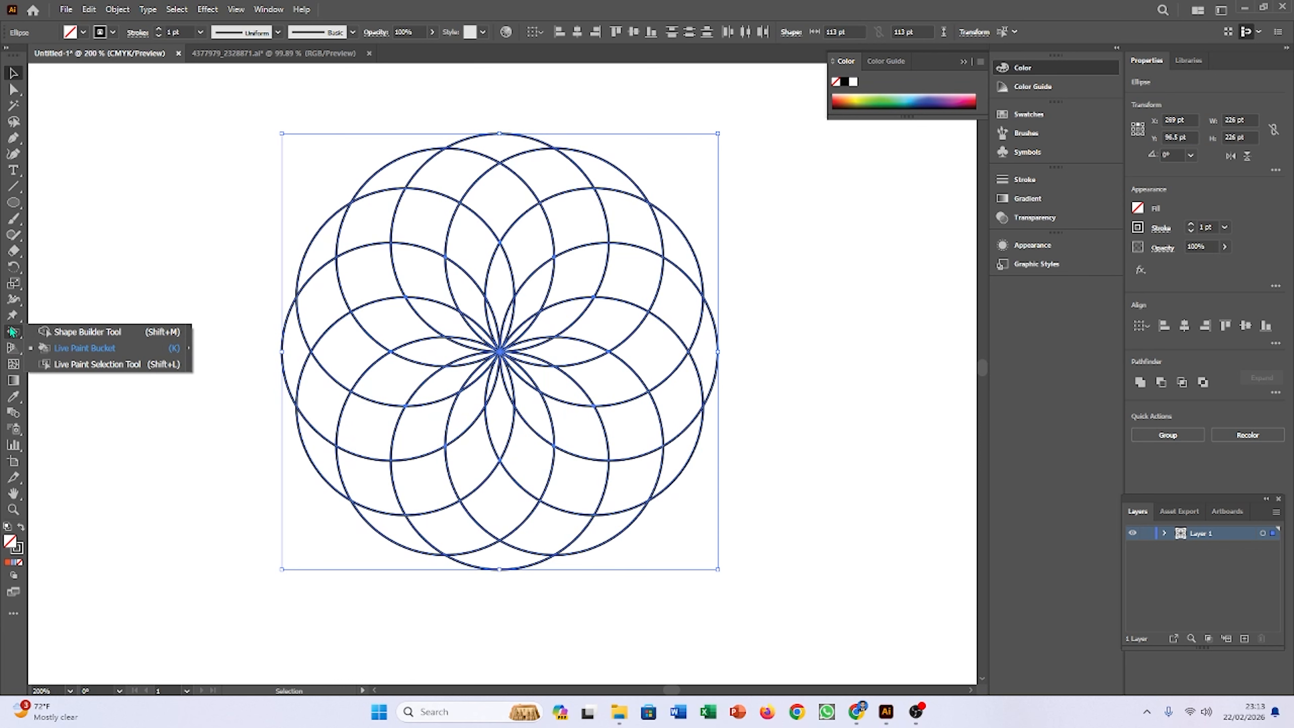
pyautogui.click(85, 347)
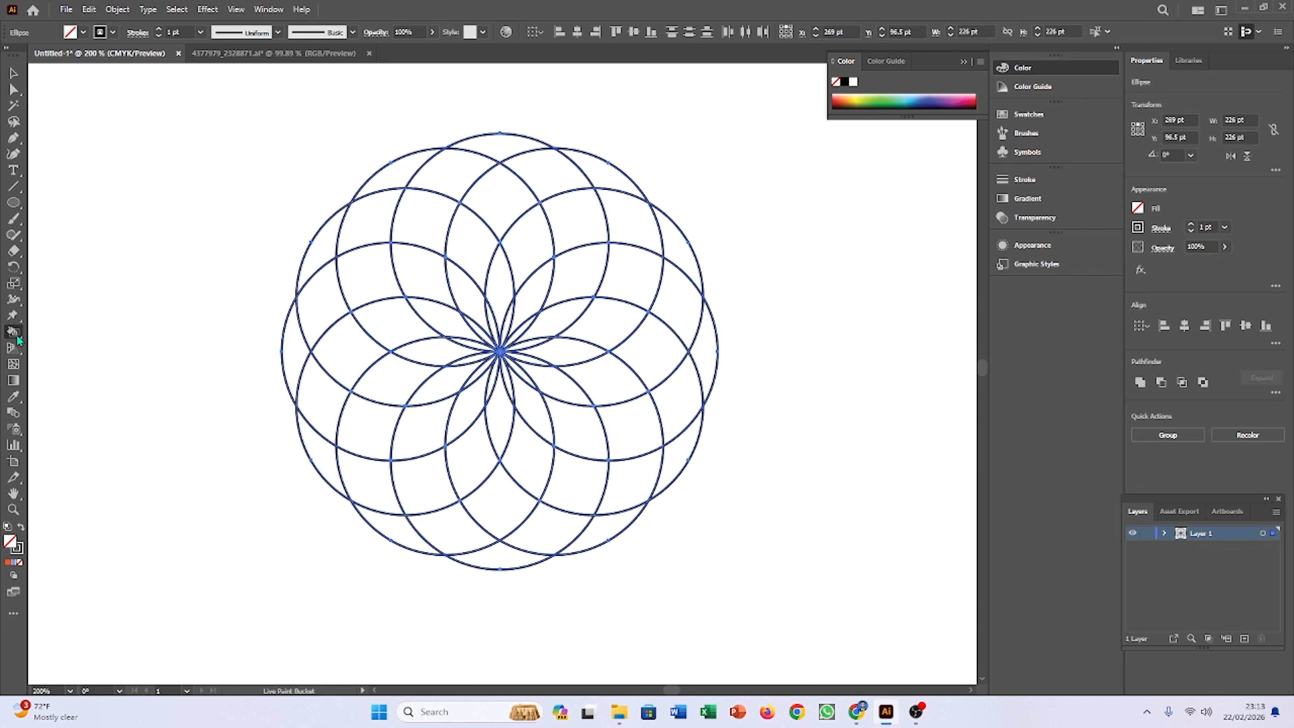
pyautogui.click(434, 279)
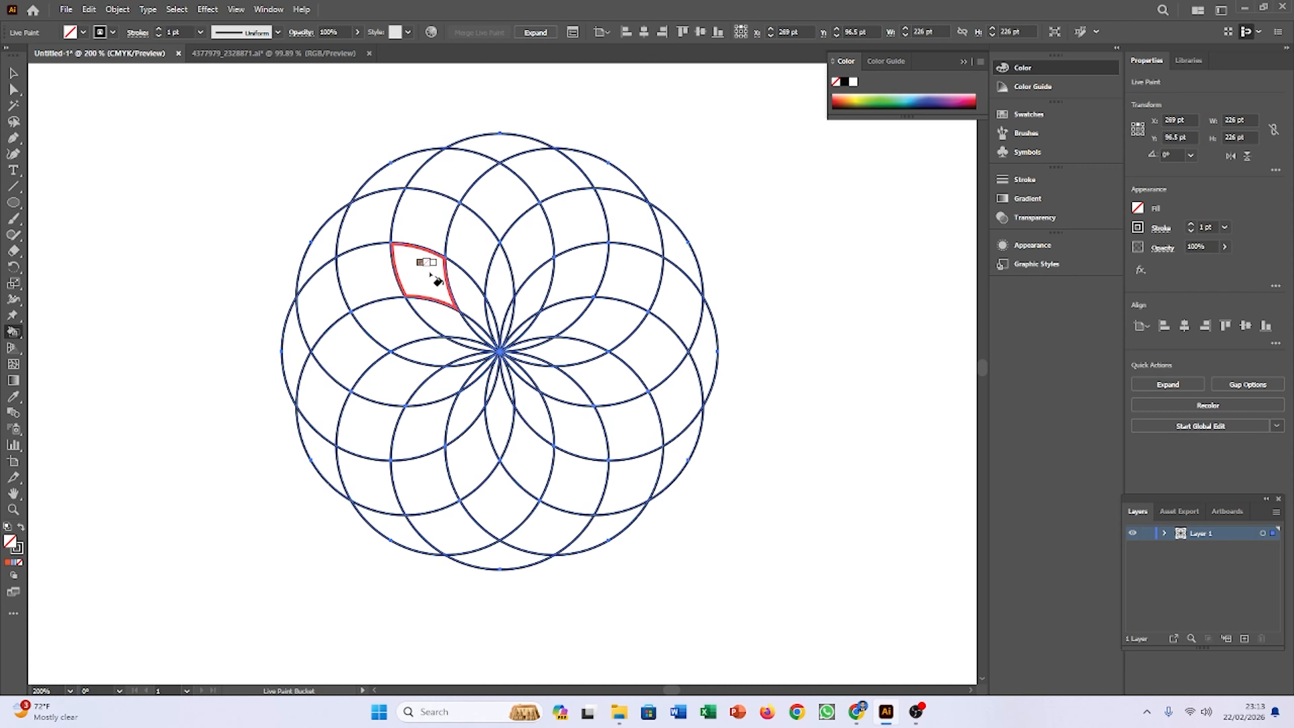
pyautogui.click(431, 275)
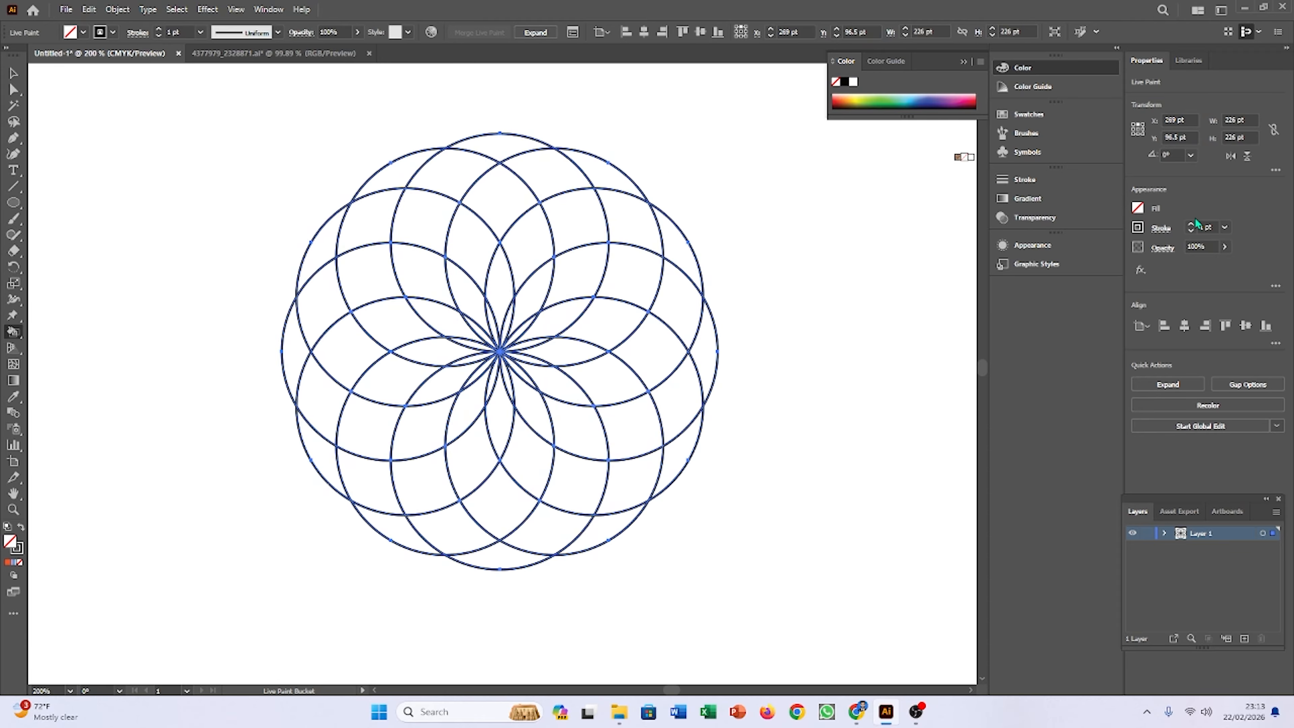
# Step: Set the fill to dark red and paint one upper-left inner cell and two cells near the flower's top with the Live Paint Bucket
pyautogui.click(1138, 216)
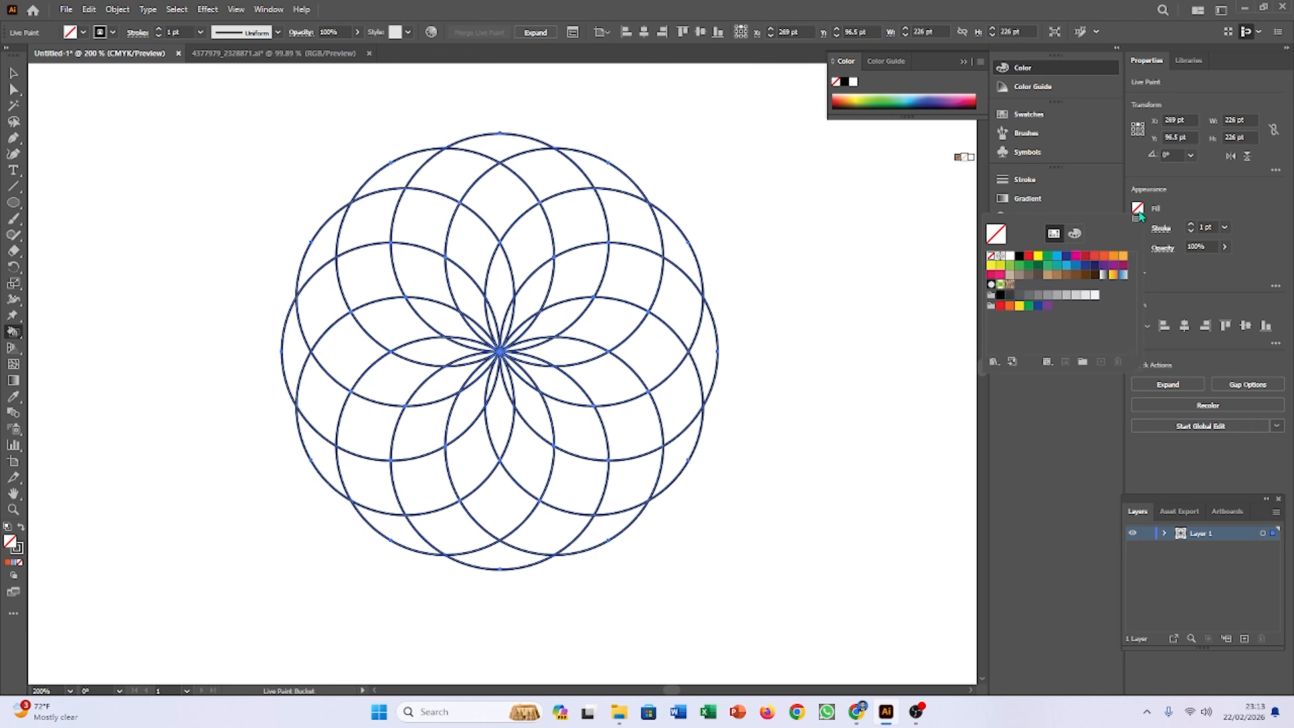
pyautogui.click(1082, 257)
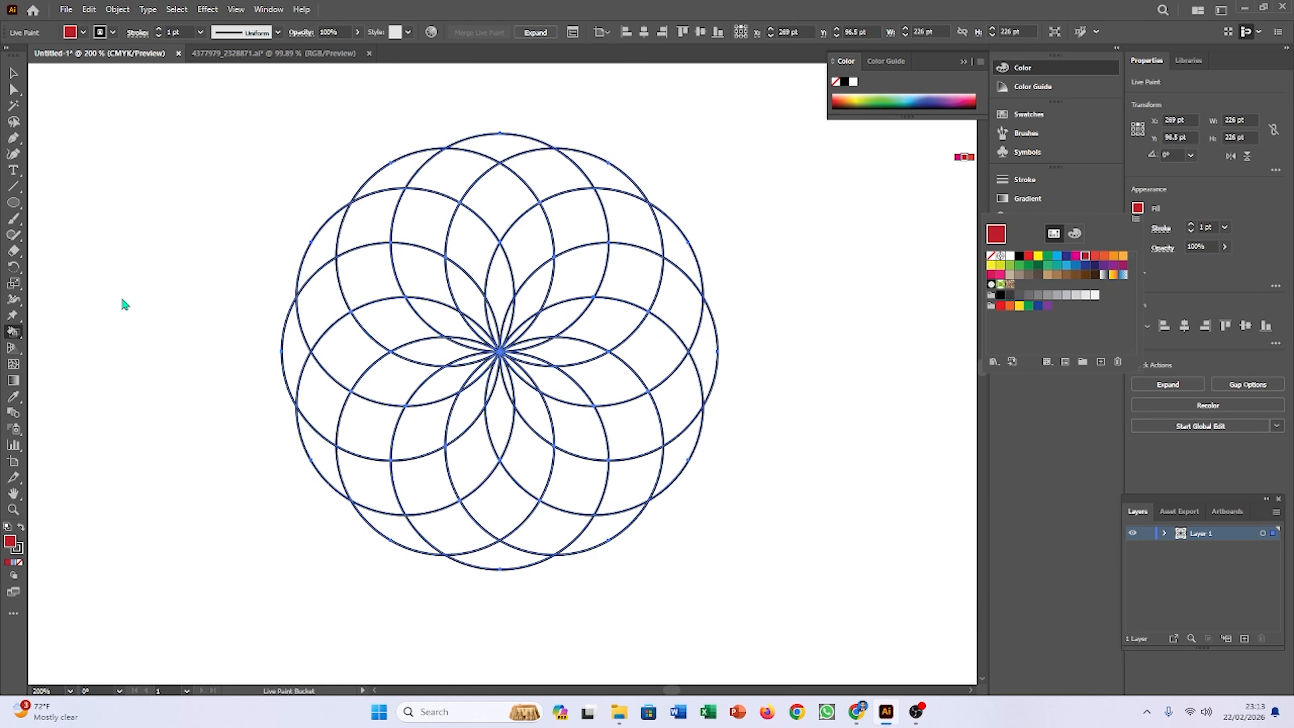
pyautogui.click(13, 332)
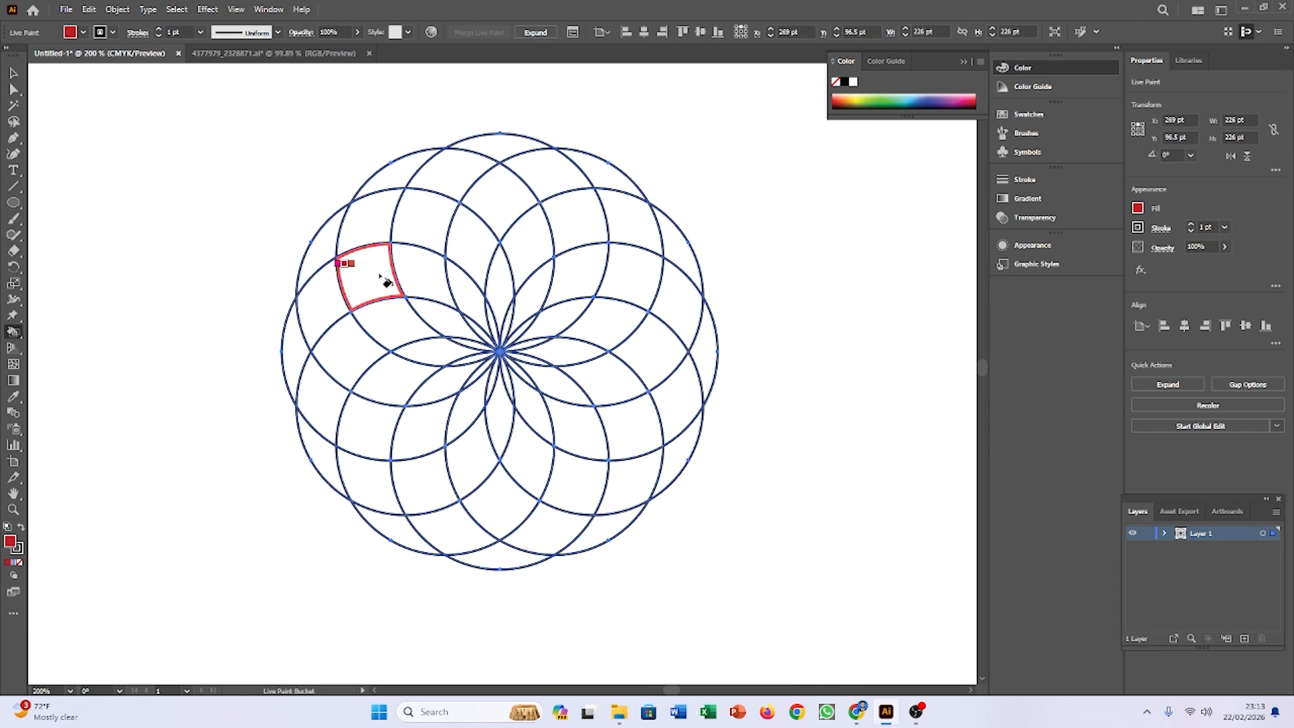
pyautogui.click(427, 276)
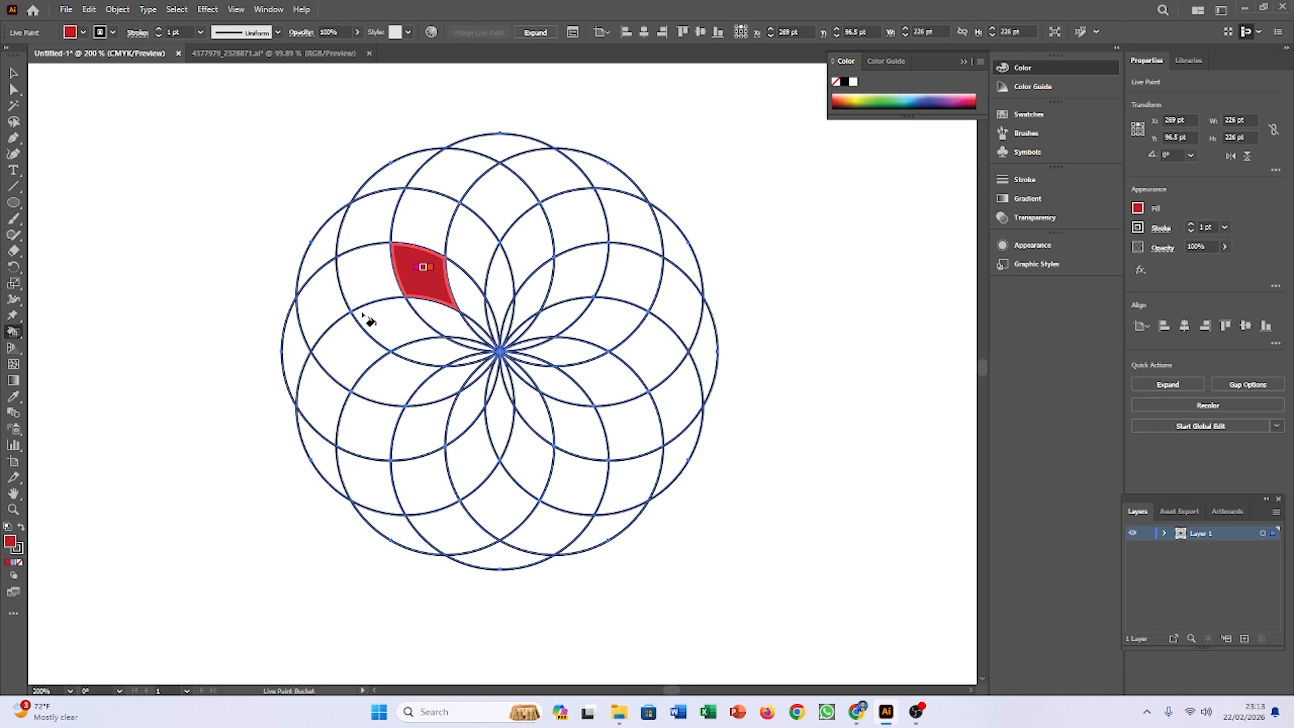
pyautogui.click(461, 168)
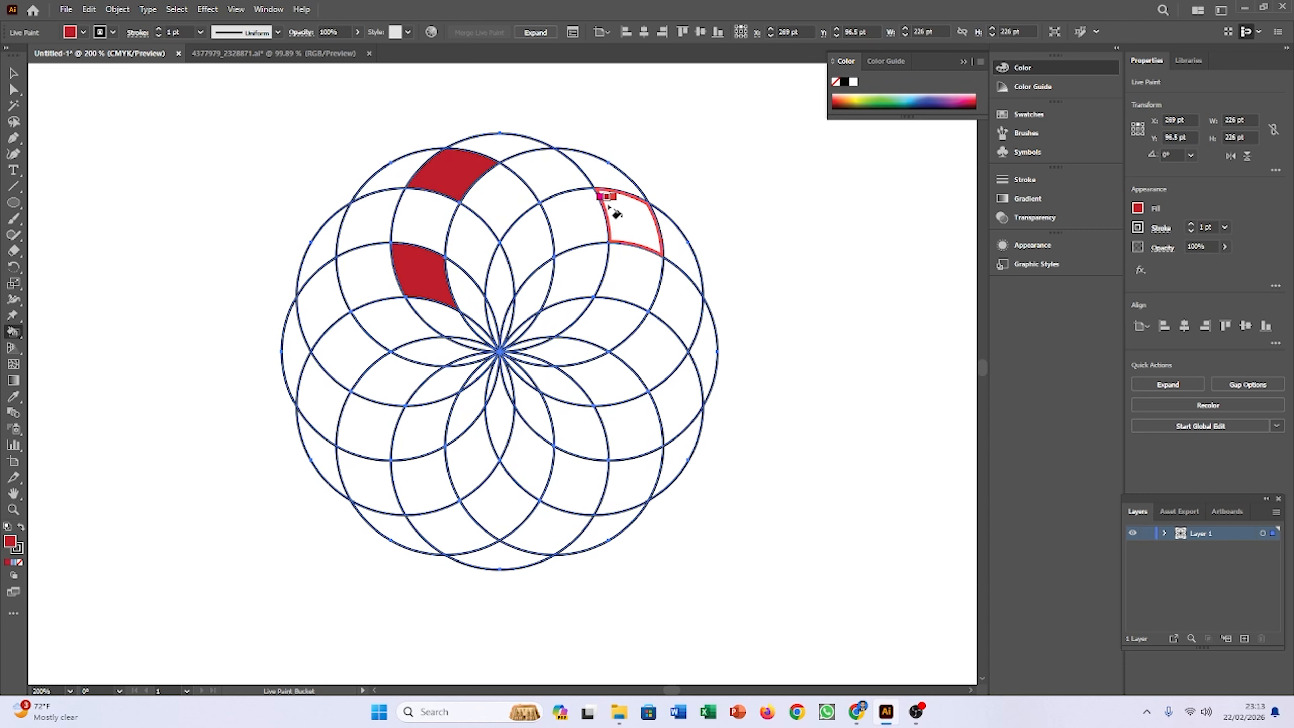
pyautogui.click(549, 187)
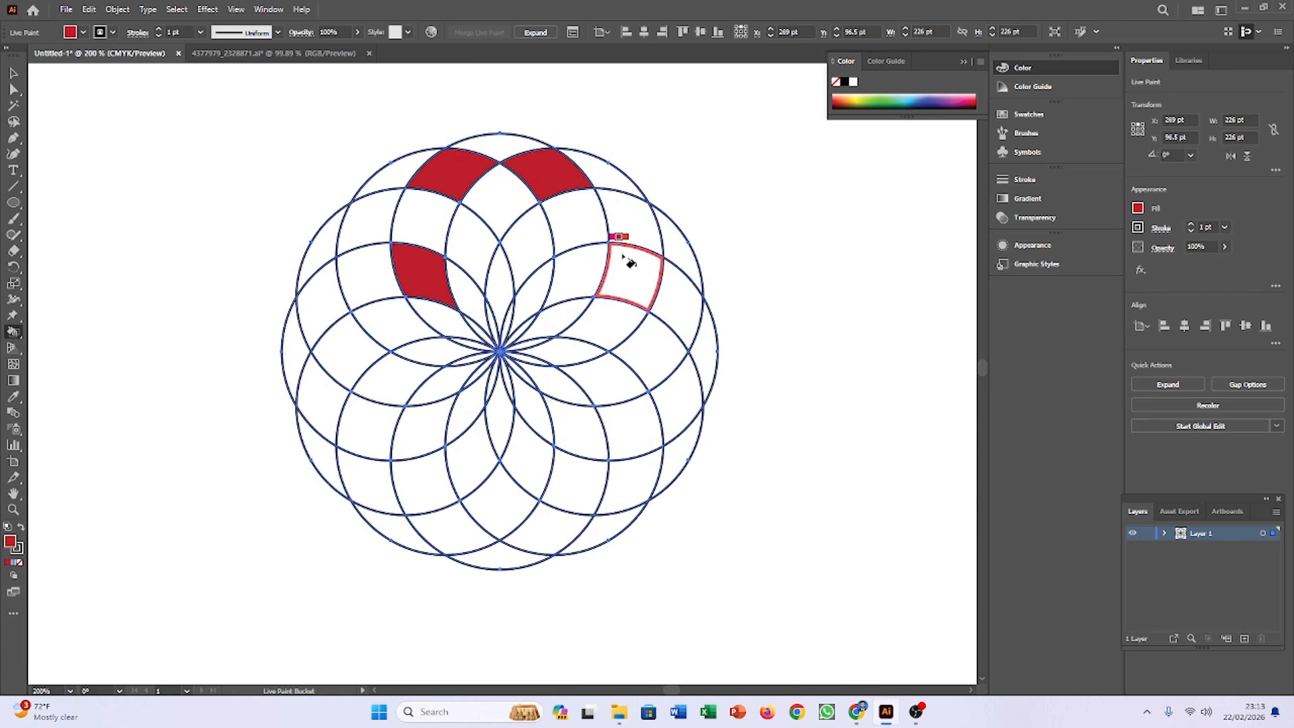
# Step: Paint the upper-right cells and the band of cells running down to the flower's centre dark red
pyautogui.click(620, 281)
pyautogui.click(618, 220)
pyautogui.click(566, 224)
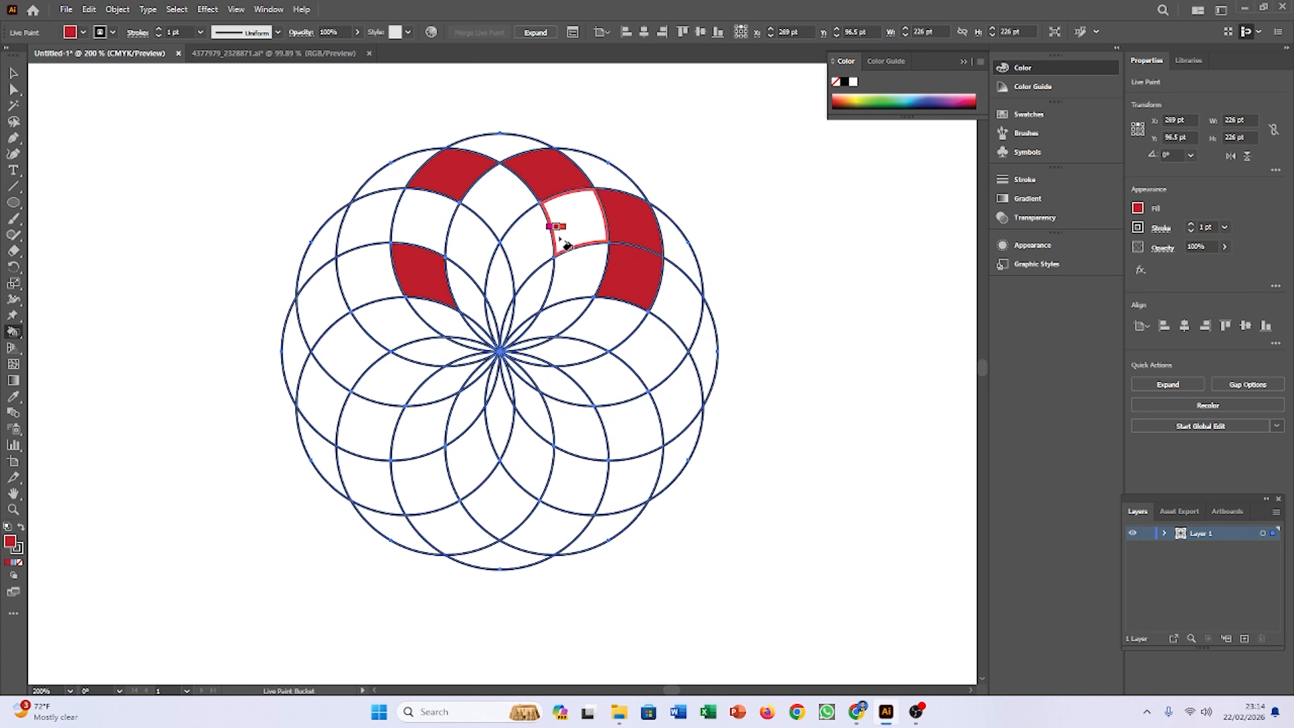
pyautogui.click(530, 239)
pyautogui.click(493, 200)
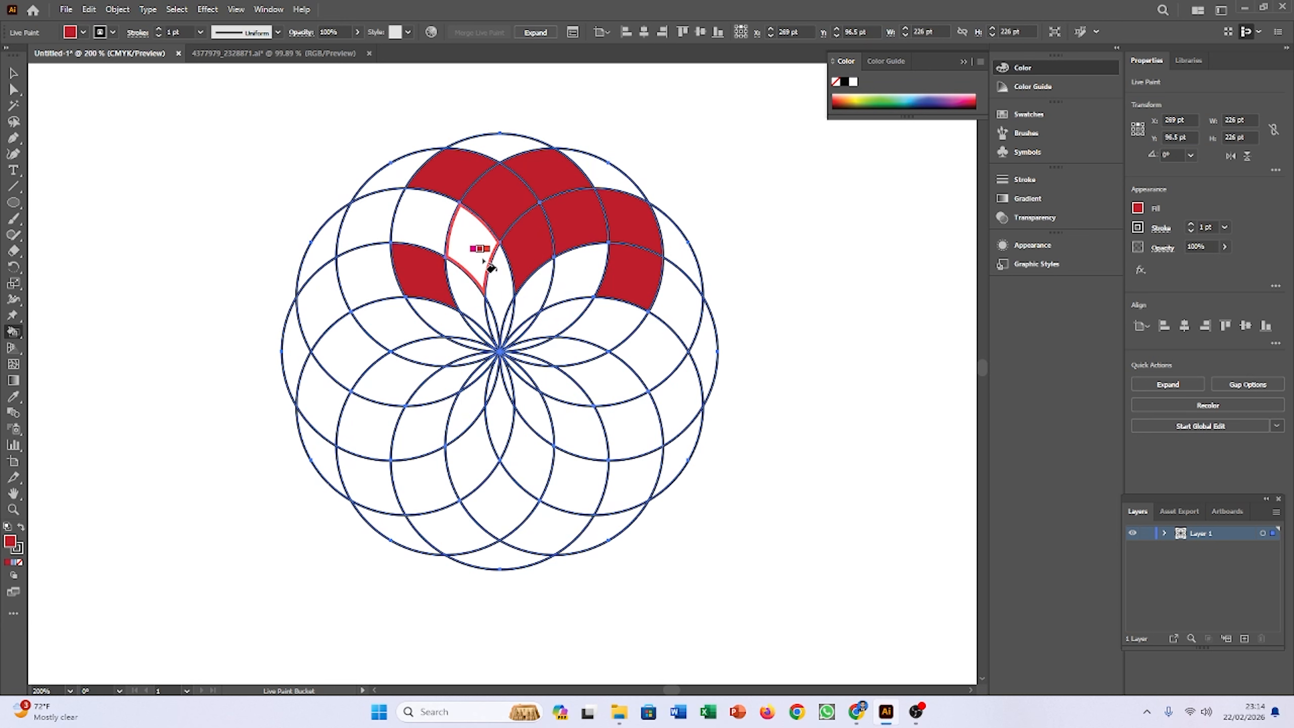
pyautogui.click(474, 245)
pyautogui.click(498, 290)
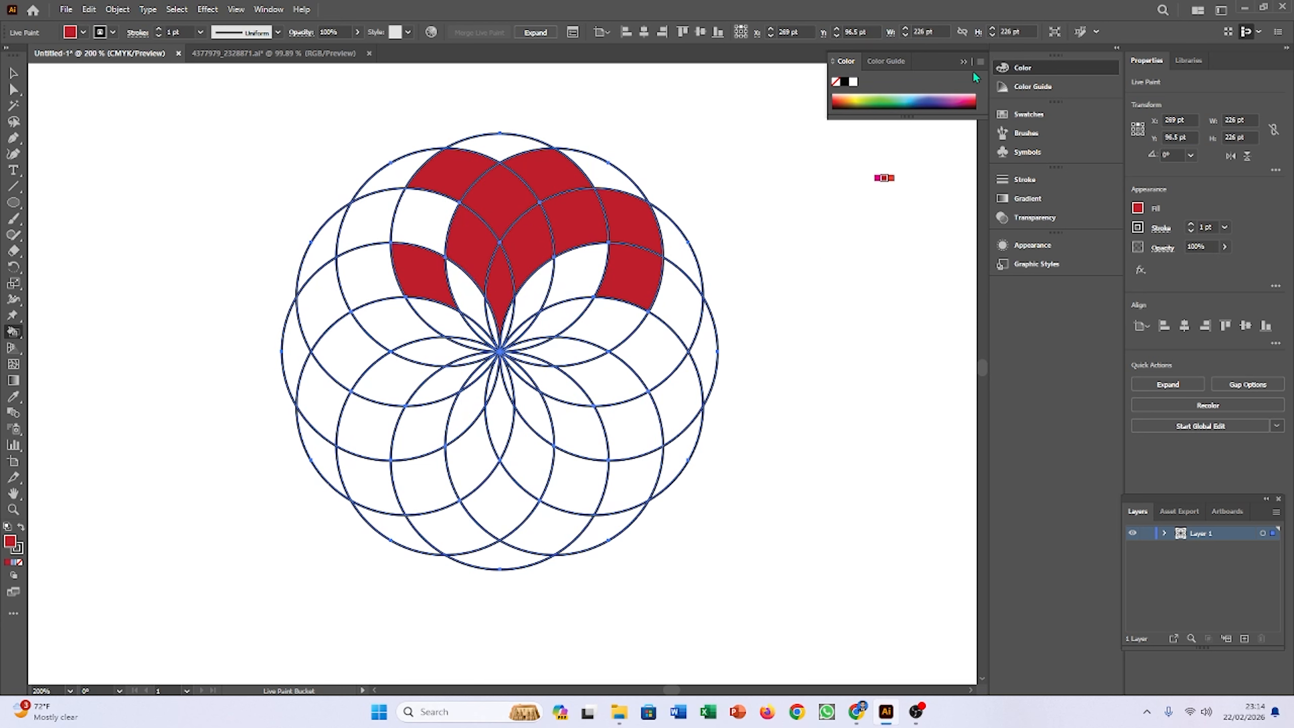
# Step: Pick green as the fill and paint the cells around the flower's right-hand petal and two cells along its outer right edge
pyautogui.click(889, 99)
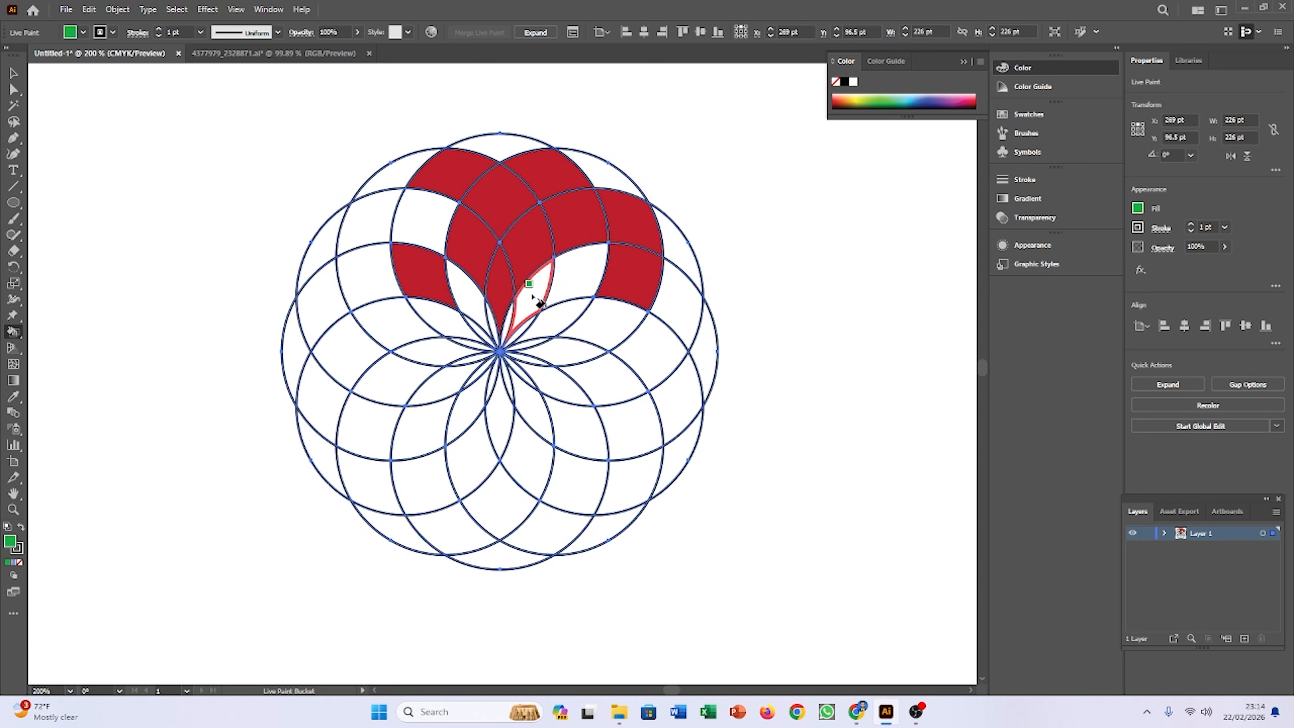
pyautogui.click(619, 340)
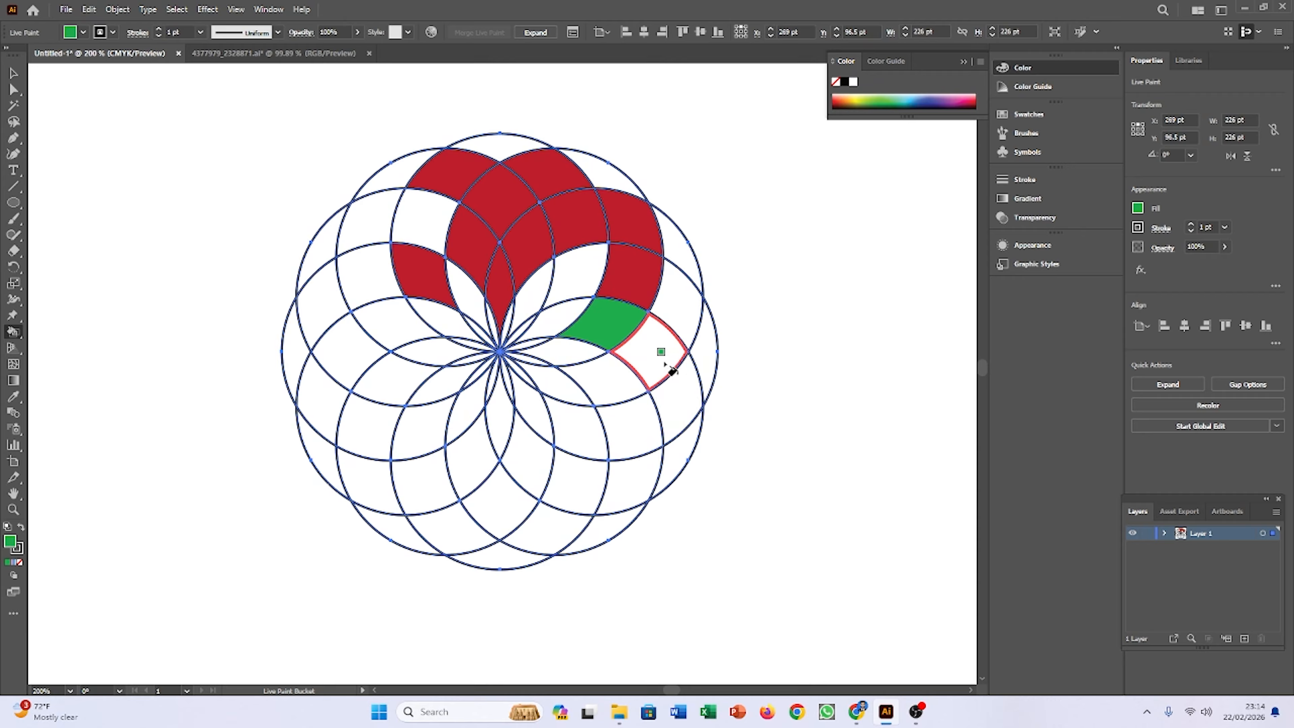
pyautogui.click(661, 353)
pyautogui.click(614, 388)
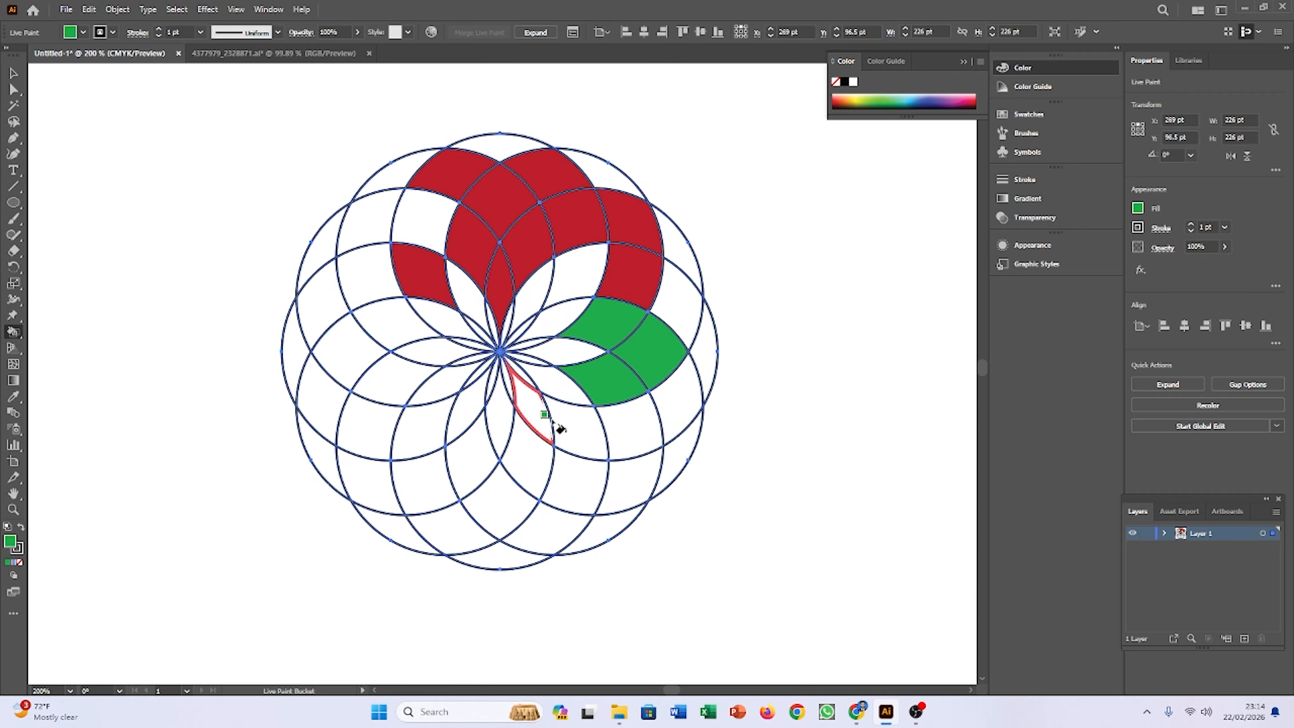
pyautogui.click(553, 385)
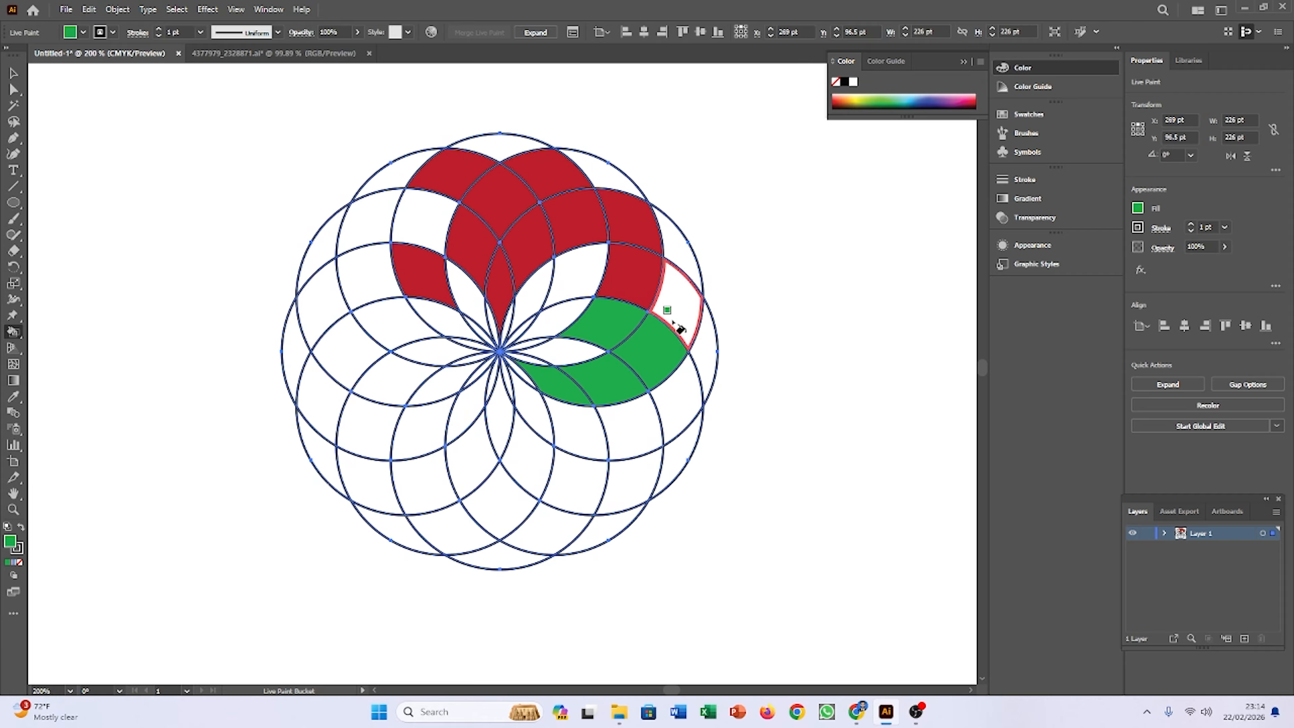
pyautogui.click(672, 307)
pyautogui.click(687, 269)
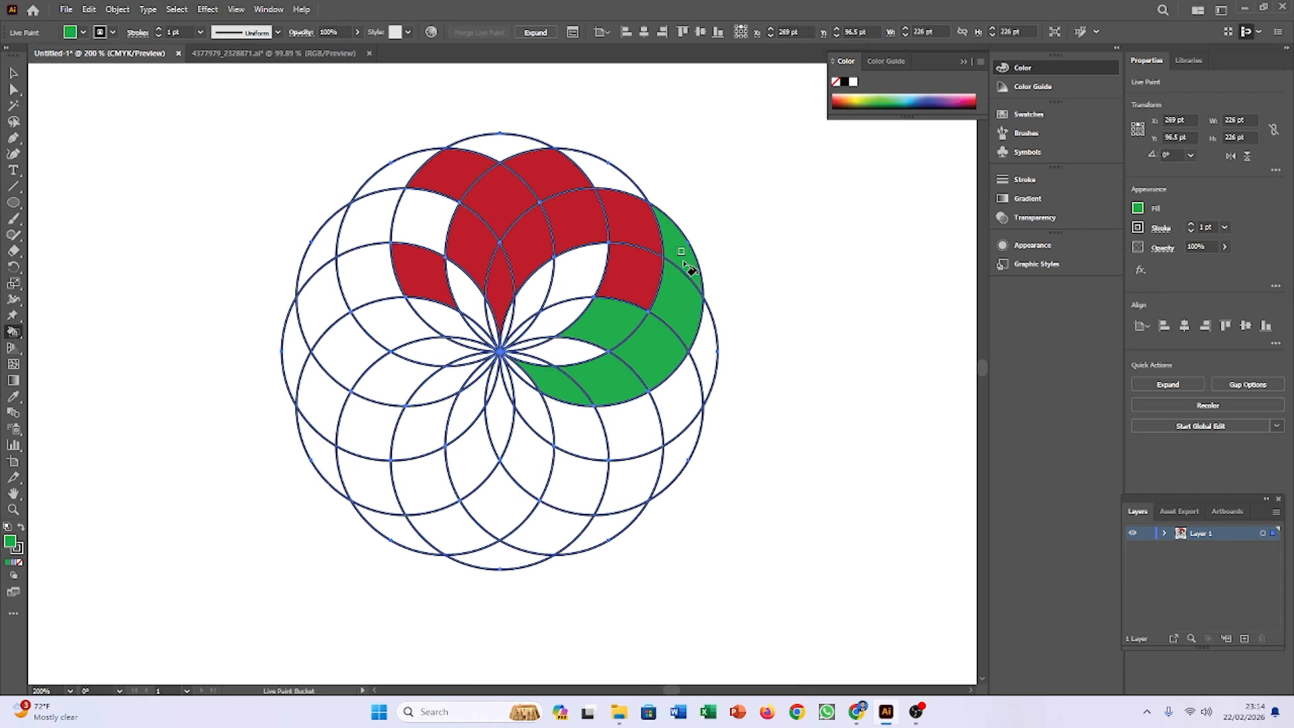
# Step: Apply the pink-to-blue linear gradient to all painted cells of the flower
pyautogui.click(858, 97)
pyautogui.click(270, 10)
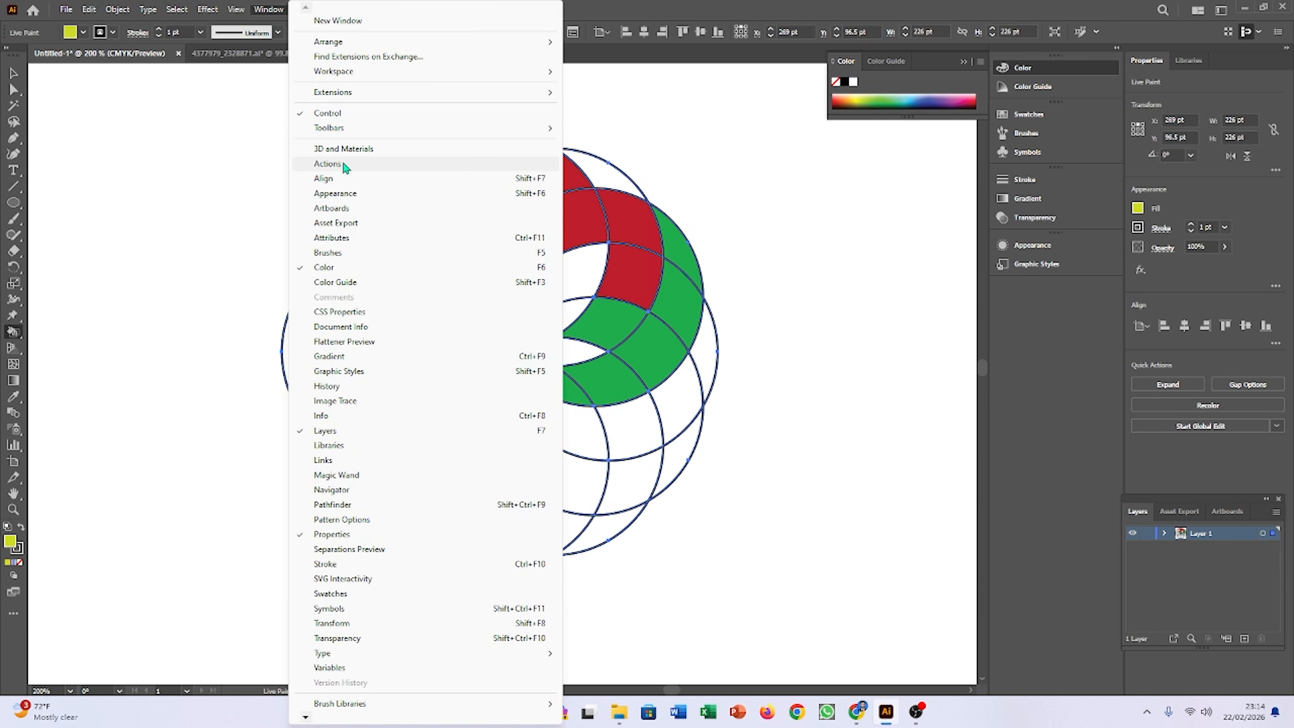
pyautogui.click(327, 356)
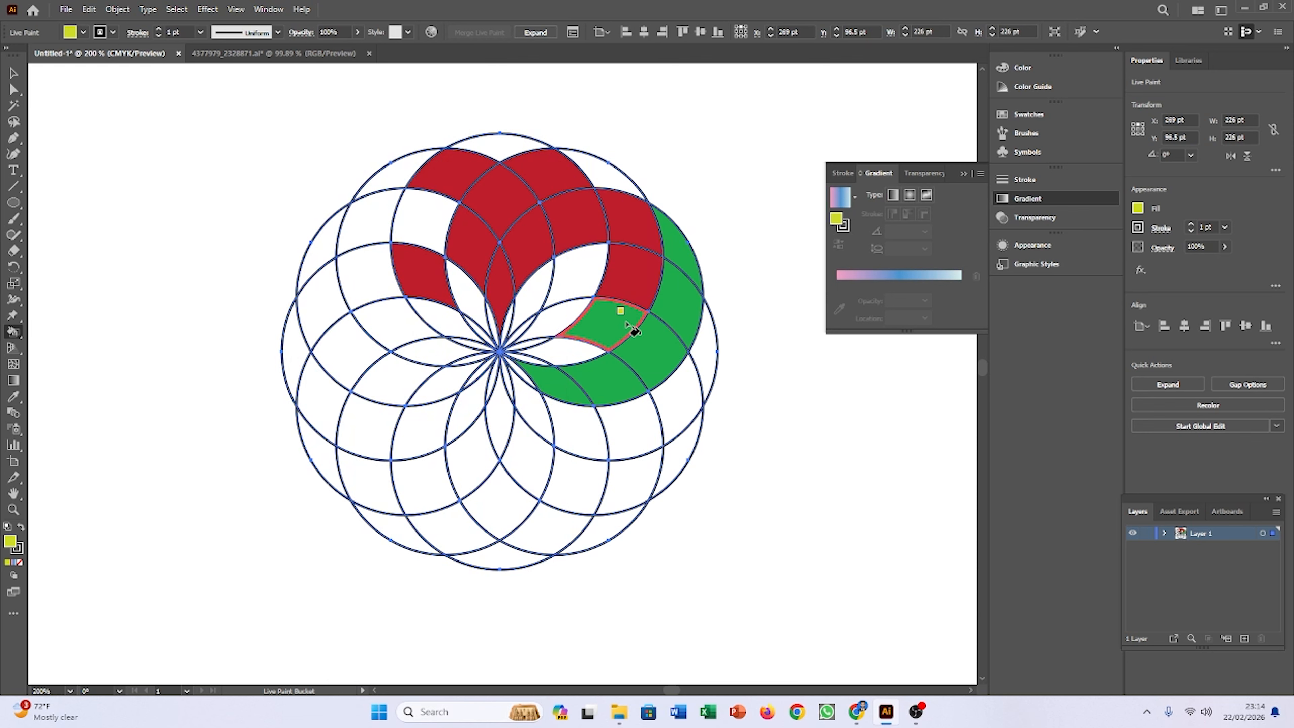
pyautogui.click(901, 277)
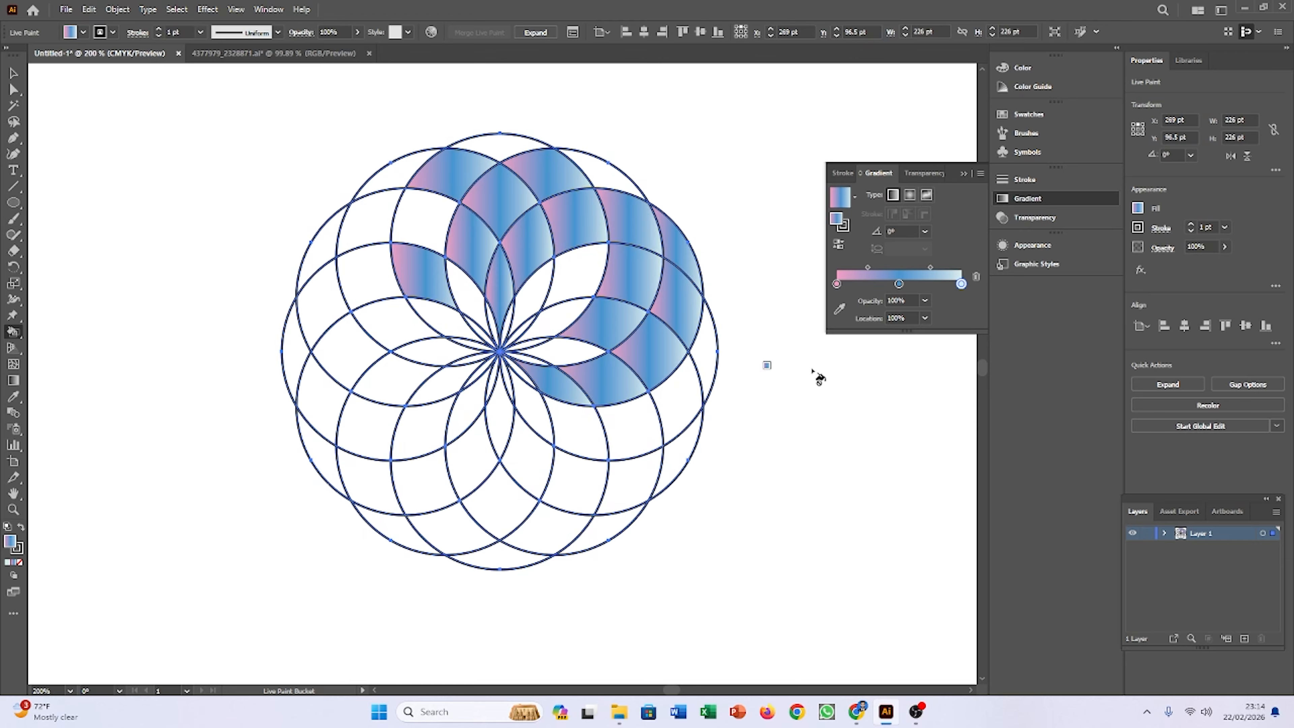
pyautogui.click(963, 174)
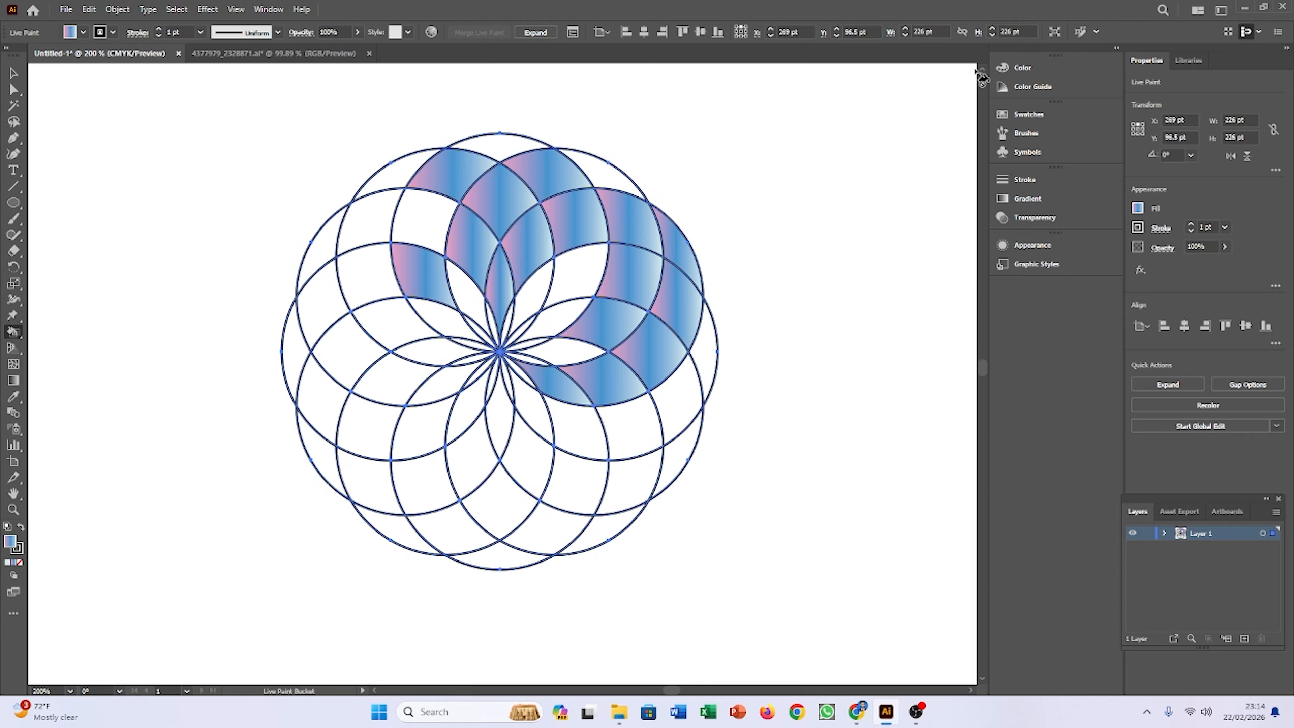
# Step: Change the fill to orange and paint one more cell at the flower's outer left edge
pyautogui.click(1137, 209)
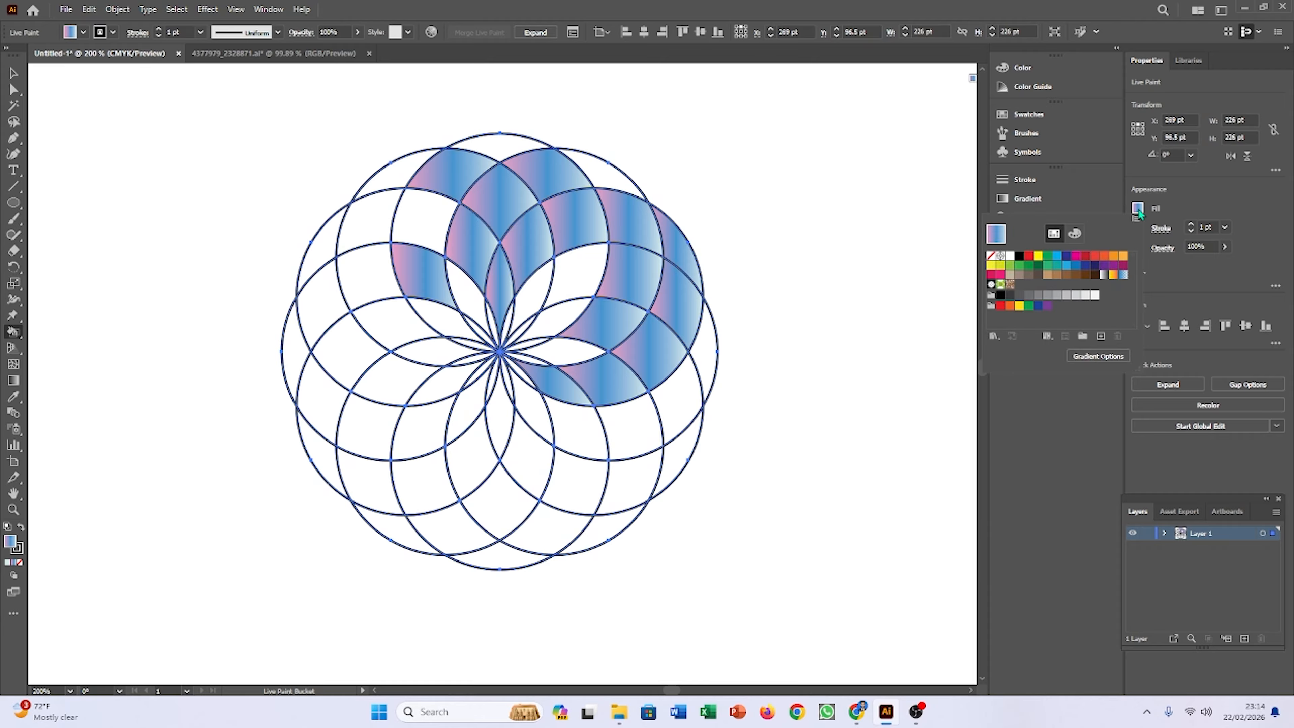
pyautogui.click(1113, 256)
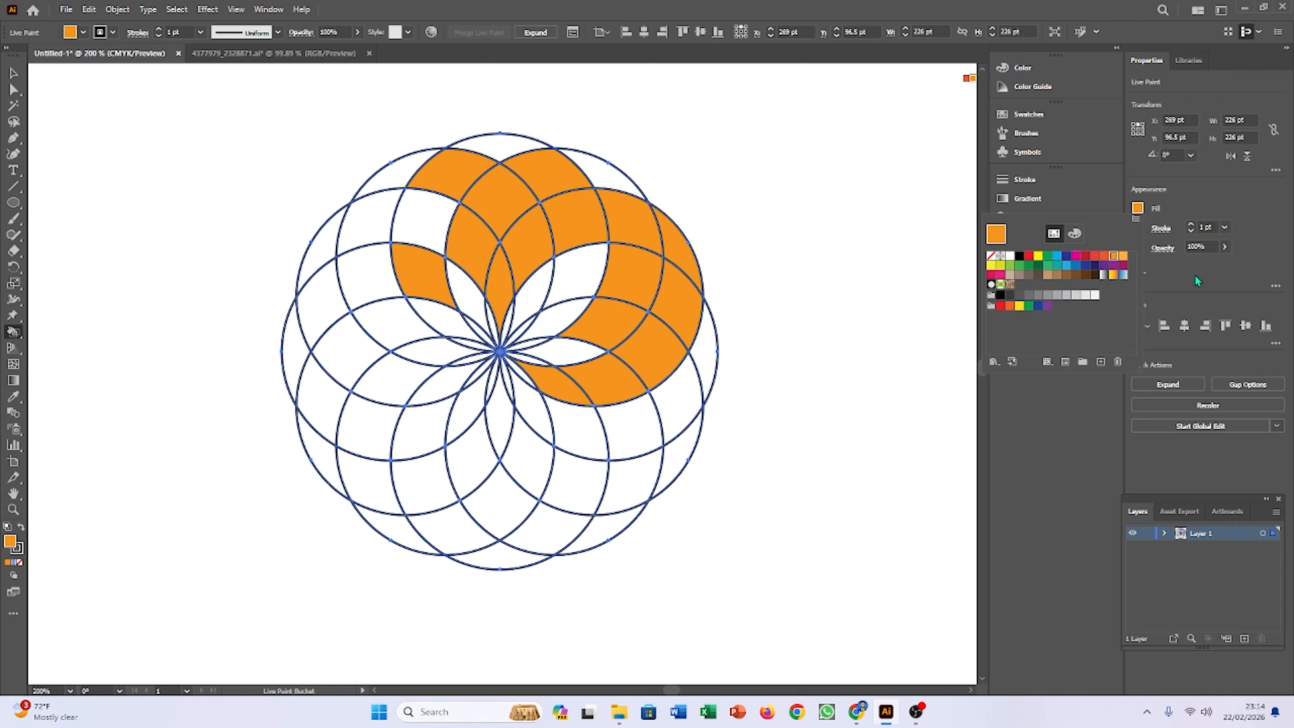
pyautogui.click(13, 334)
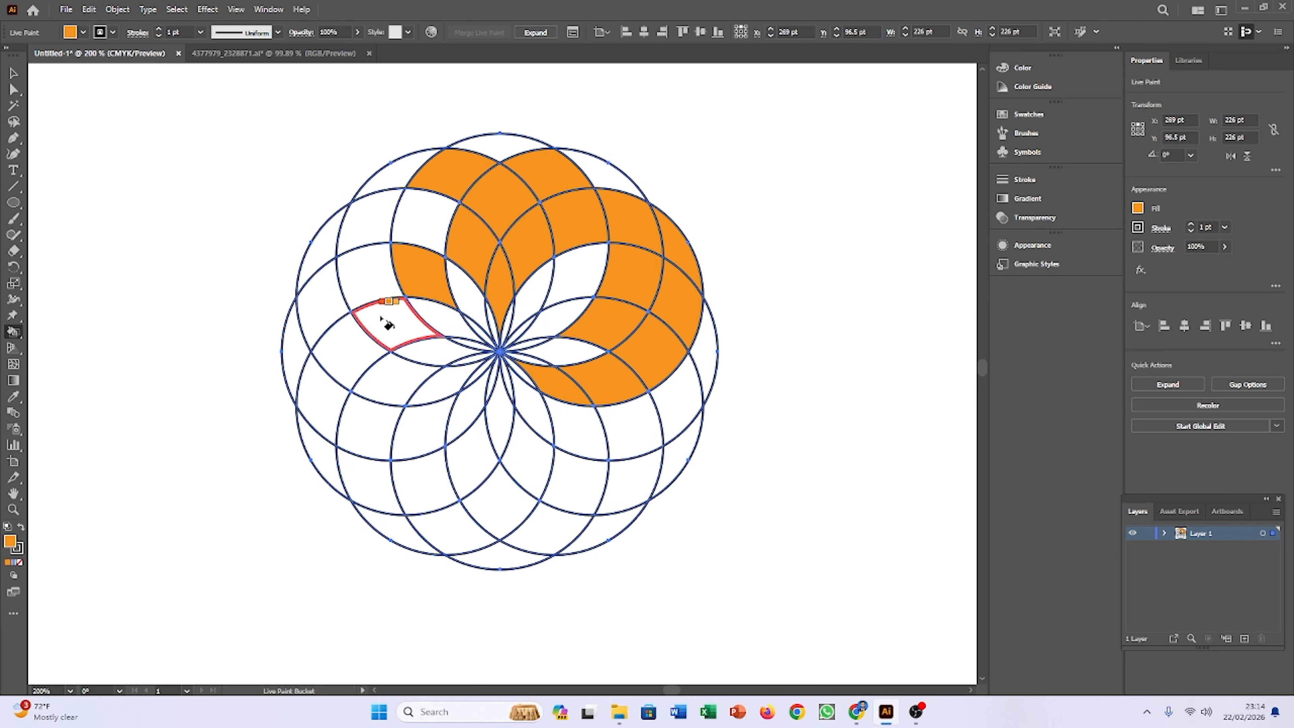
pyautogui.click(331, 317)
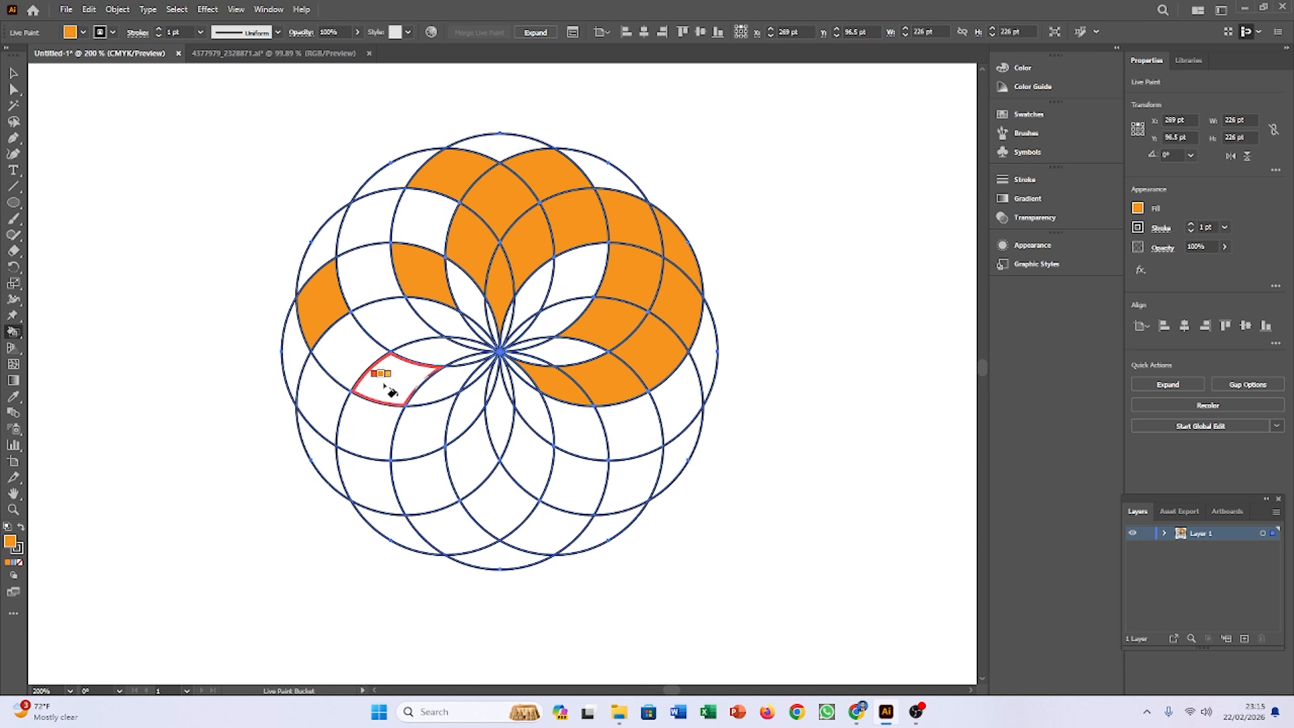
# Step: Cycle the Live Paint fill backwards through the swatches until the whole flower takes the white-to-black gradient
pyautogui.press('Left')
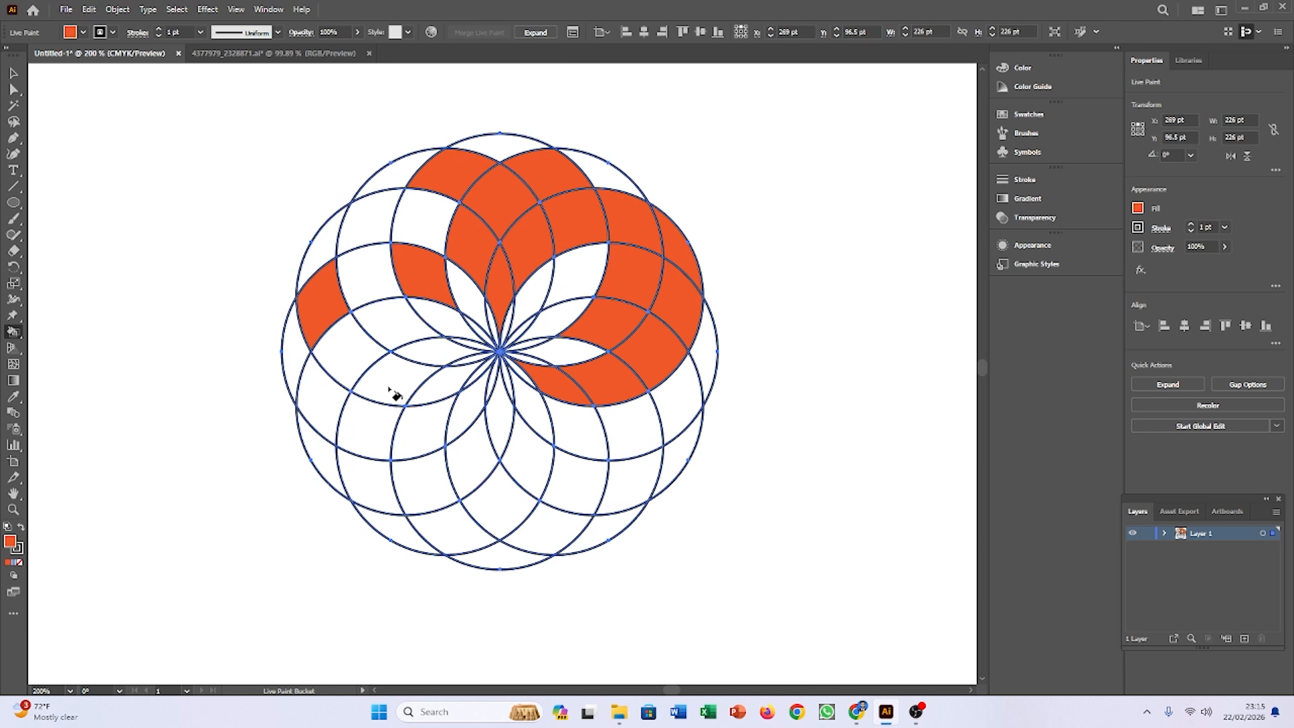
pyautogui.press('Left')
pyautogui.press('Left')
pyautogui.press('Left')
pyautogui.press('Left')
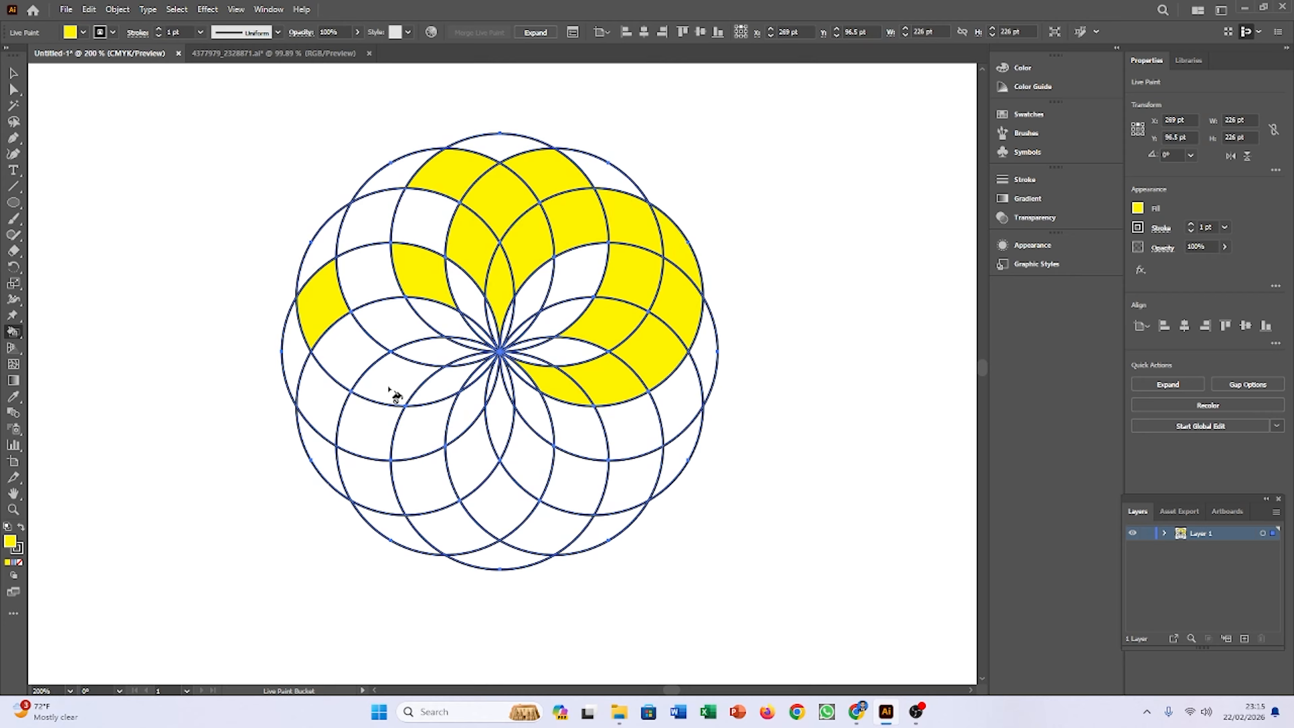
pyautogui.press('Left')
pyautogui.press('Left')
pyautogui.press('Left')
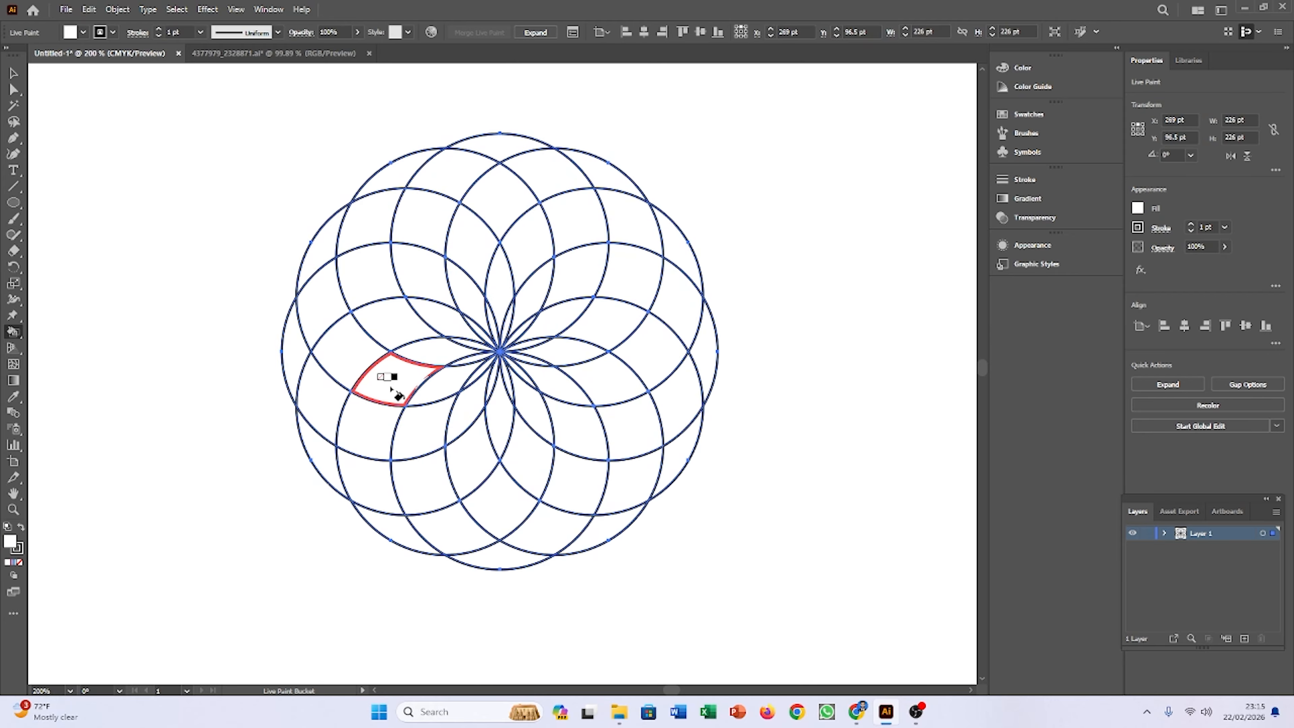
pyautogui.press('Left')
pyautogui.press('Left')
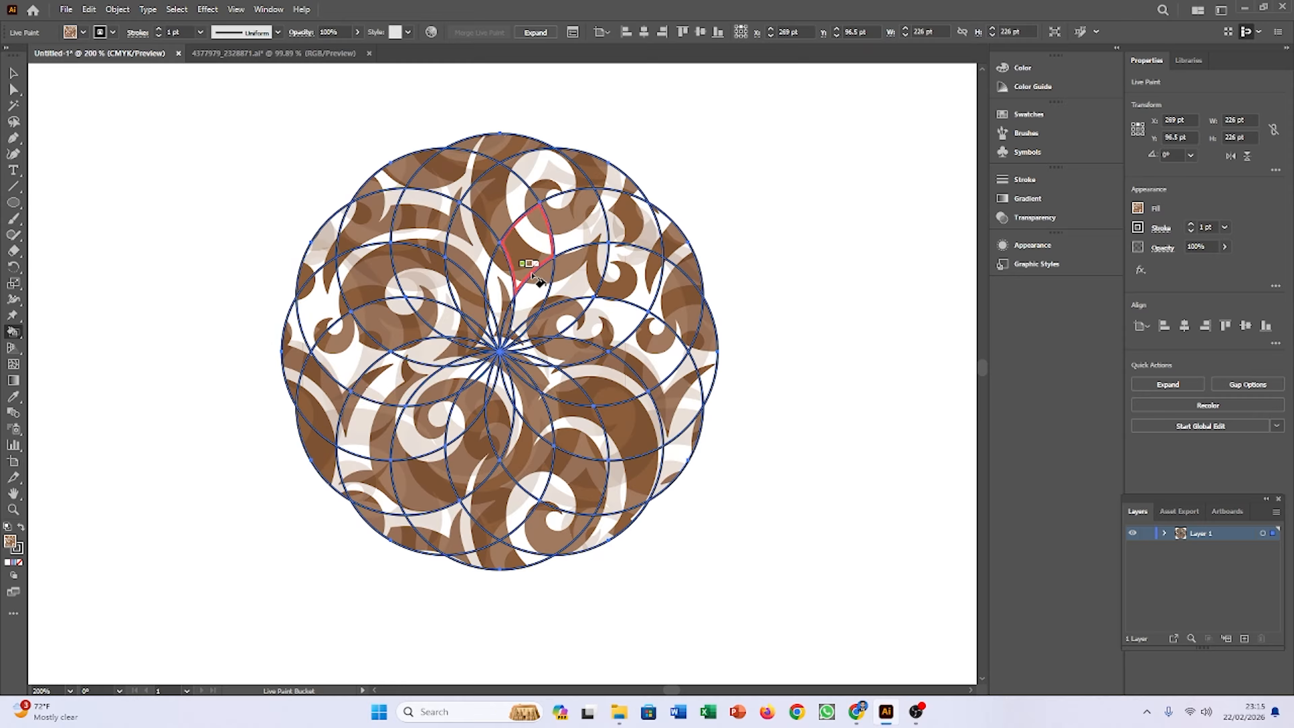
pyautogui.press('Left')
pyautogui.press('Left')
pyautogui.press('Left')
pyautogui.press('Left')
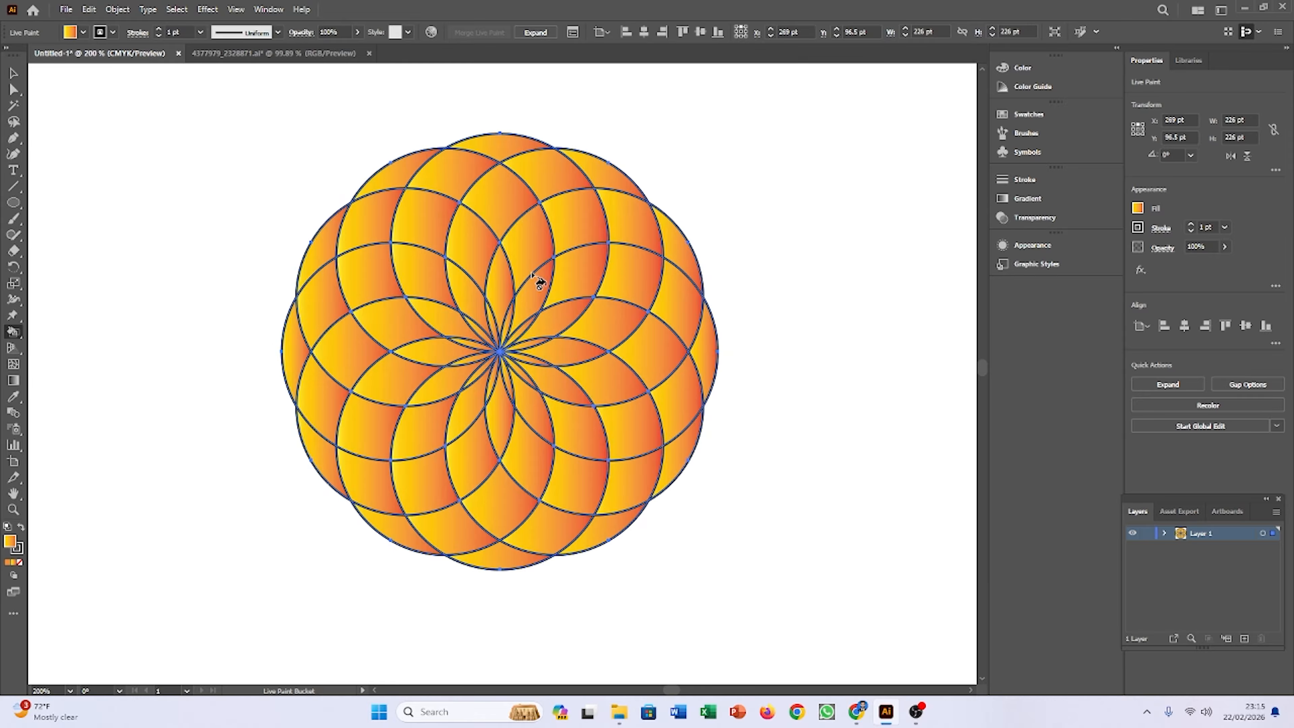
pyautogui.press('Left')
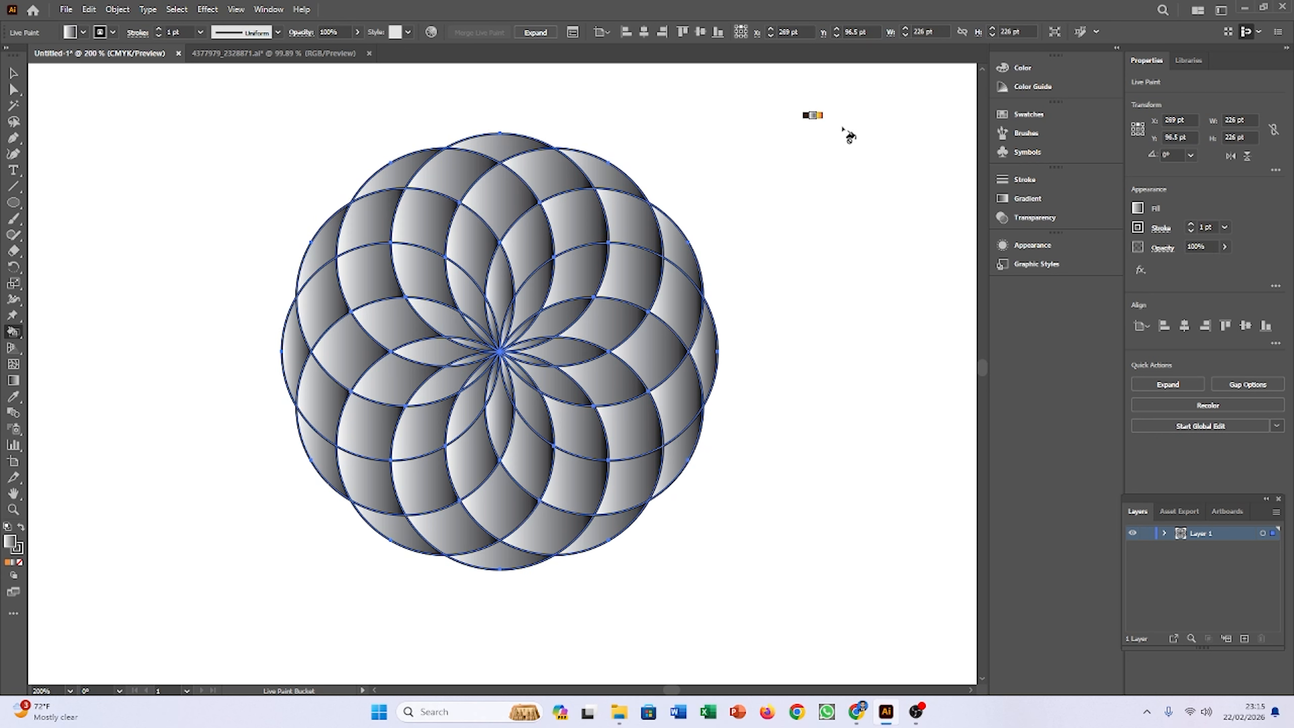
# Step: Fill the entire Live Paint flower with the magenta swatch
pyautogui.click(1142, 210)
pyautogui.click(1141, 209)
pyautogui.click(1141, 210)
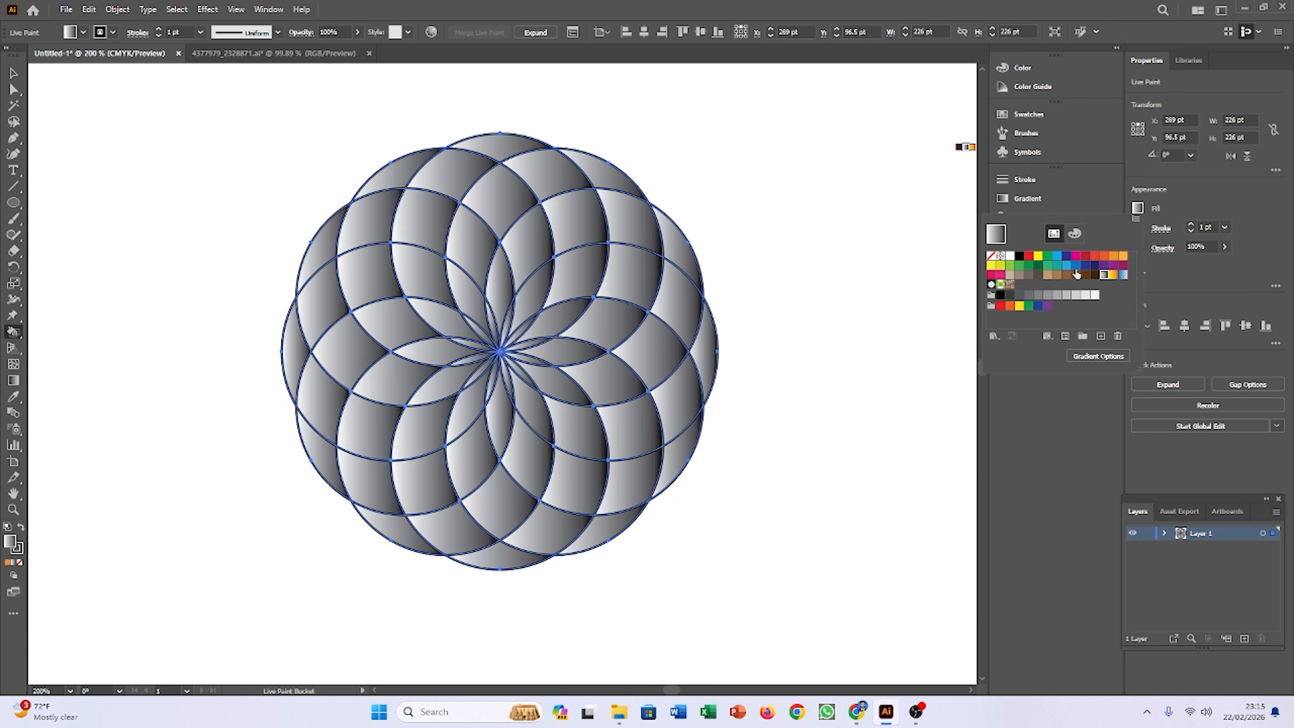
pyautogui.click(1076, 256)
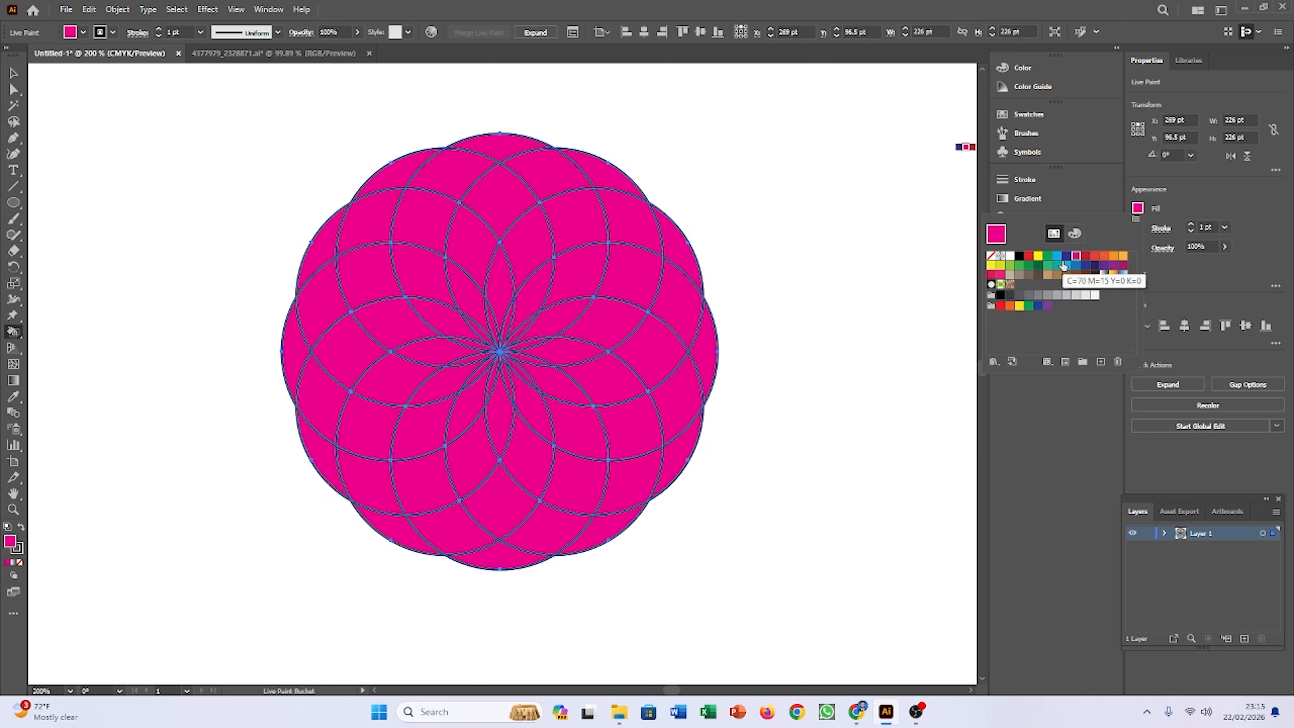
pyautogui.click(765, 263)
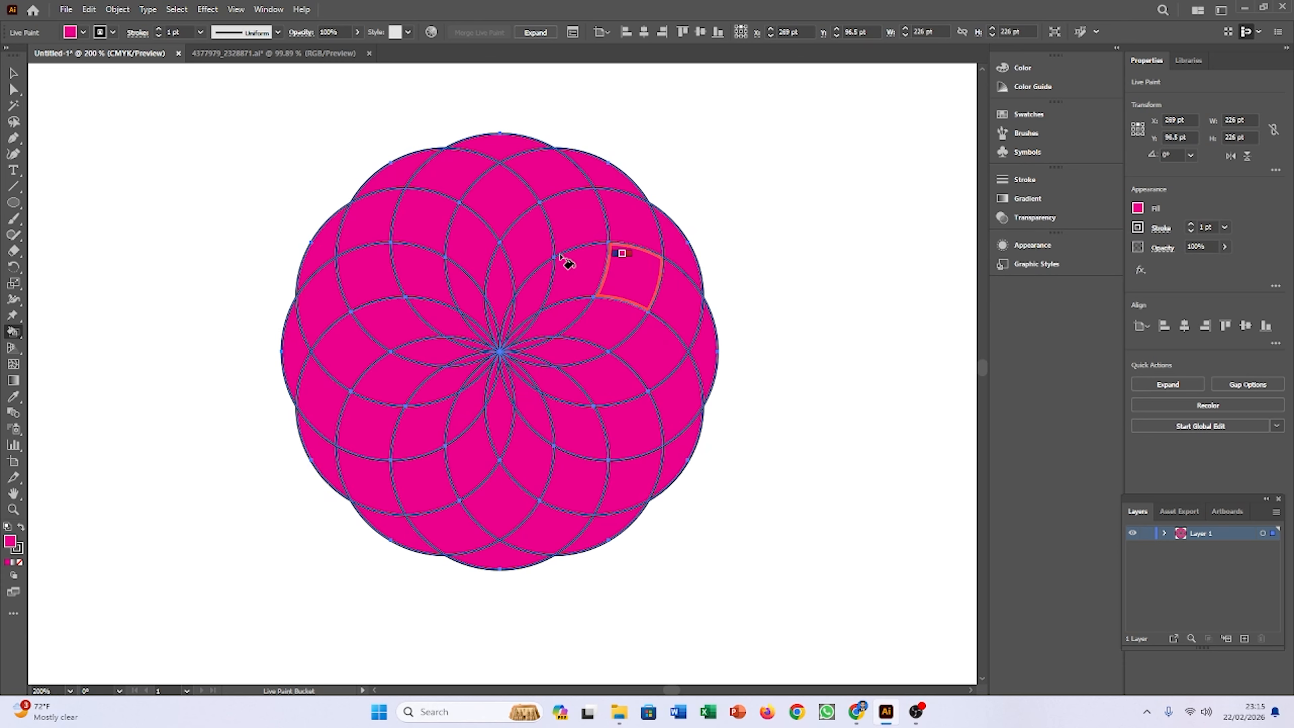
pyautogui.click(391, 220)
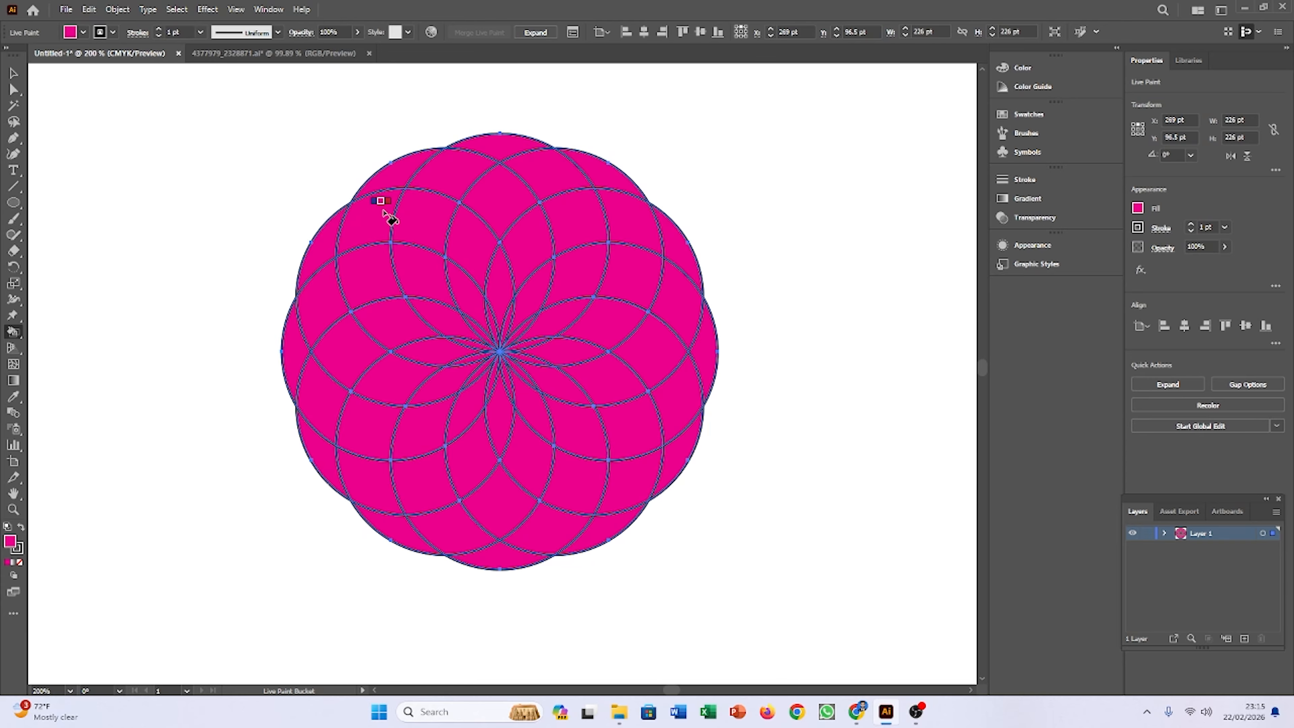
# Step: Delete the flower and draw a magenta circle about 118 pt in diameter in its place
pyautogui.click(13, 72)
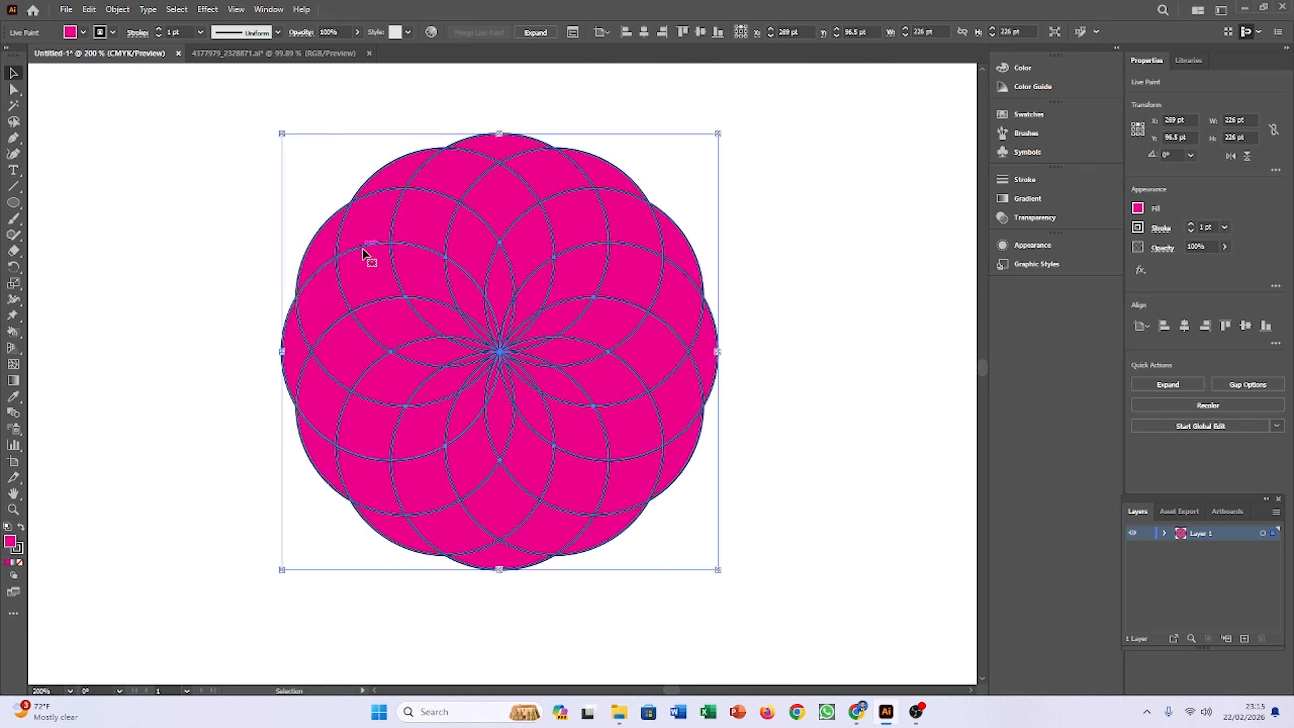
pyautogui.press('Delete')
pyautogui.click(16, 205)
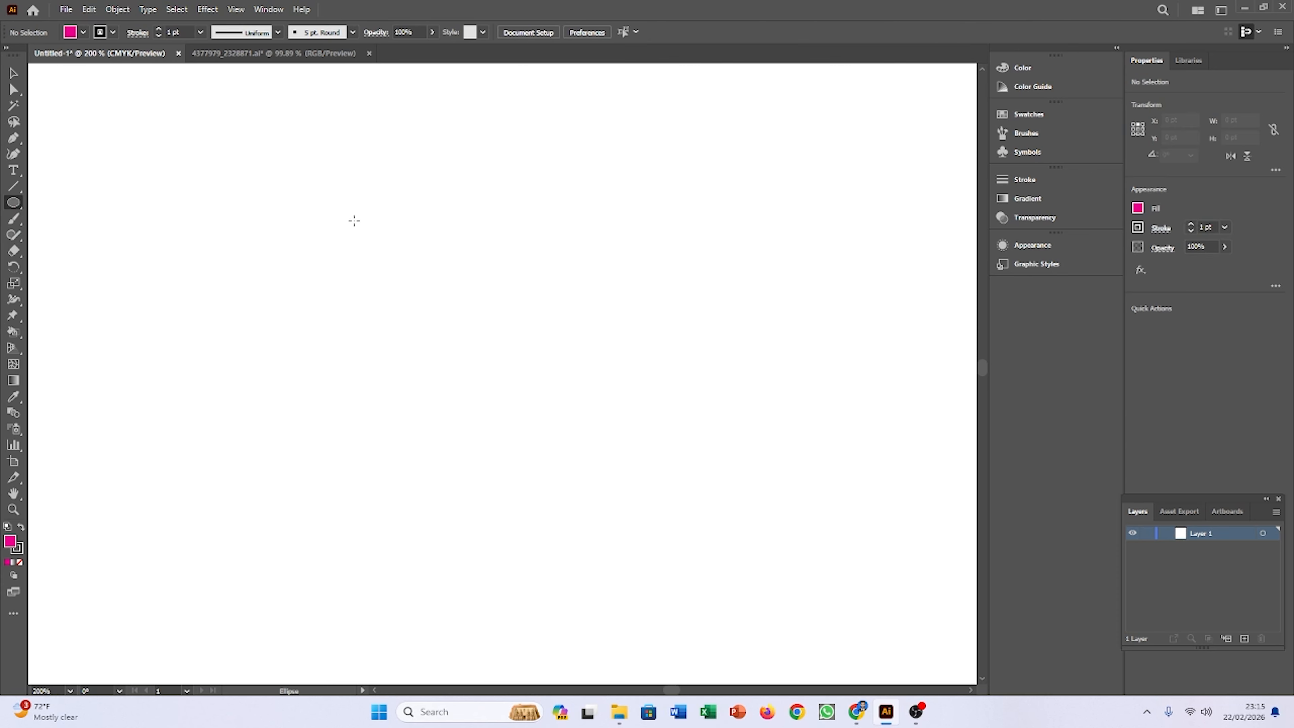
pyautogui.moveTo(354, 220); pyautogui.dragTo(586, 448)
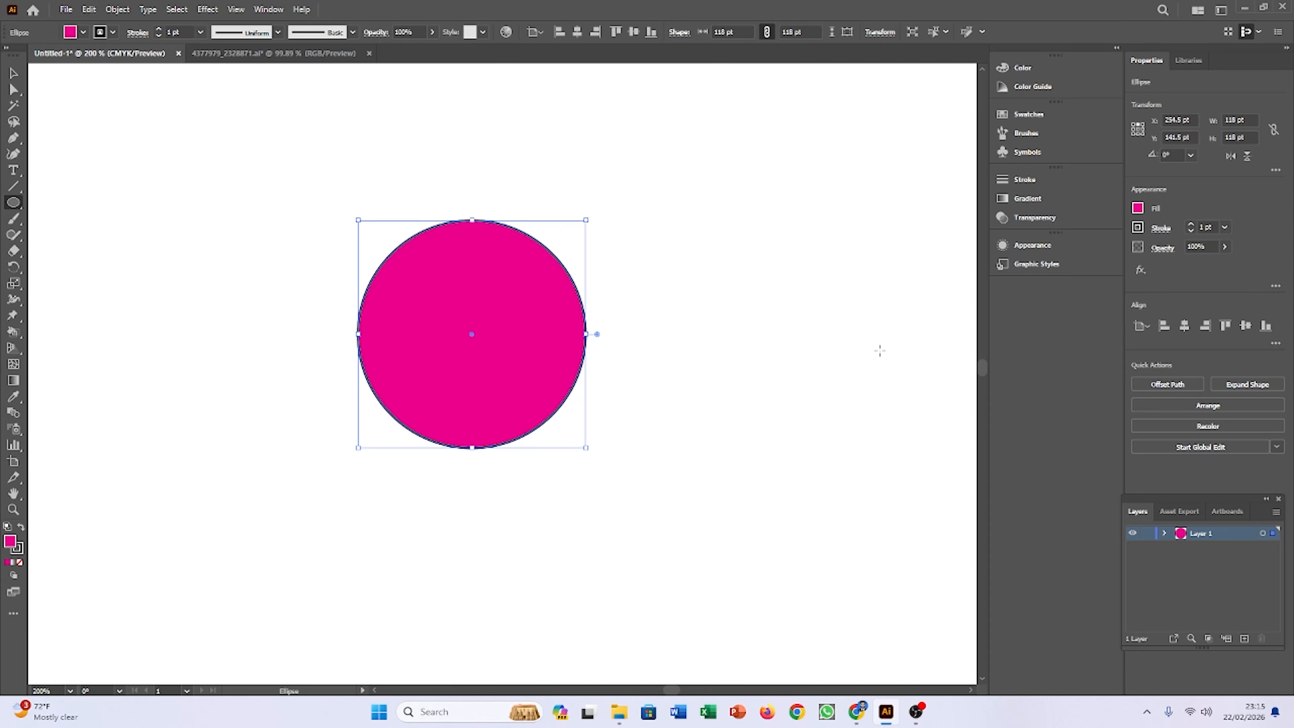
# Step: Display the Color panel and set the magenta circle's fill to None, keeping the 1 pt stroke
pyautogui.click(275, 11)
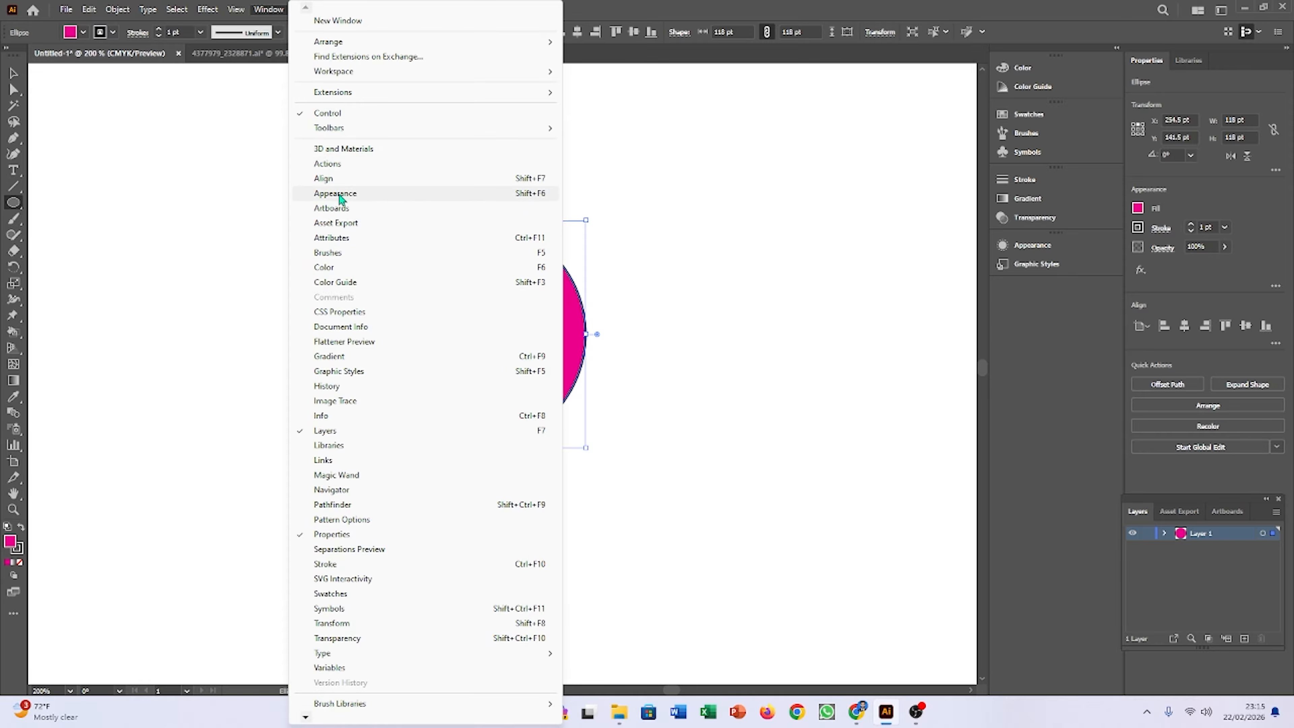
pyautogui.click(348, 270)
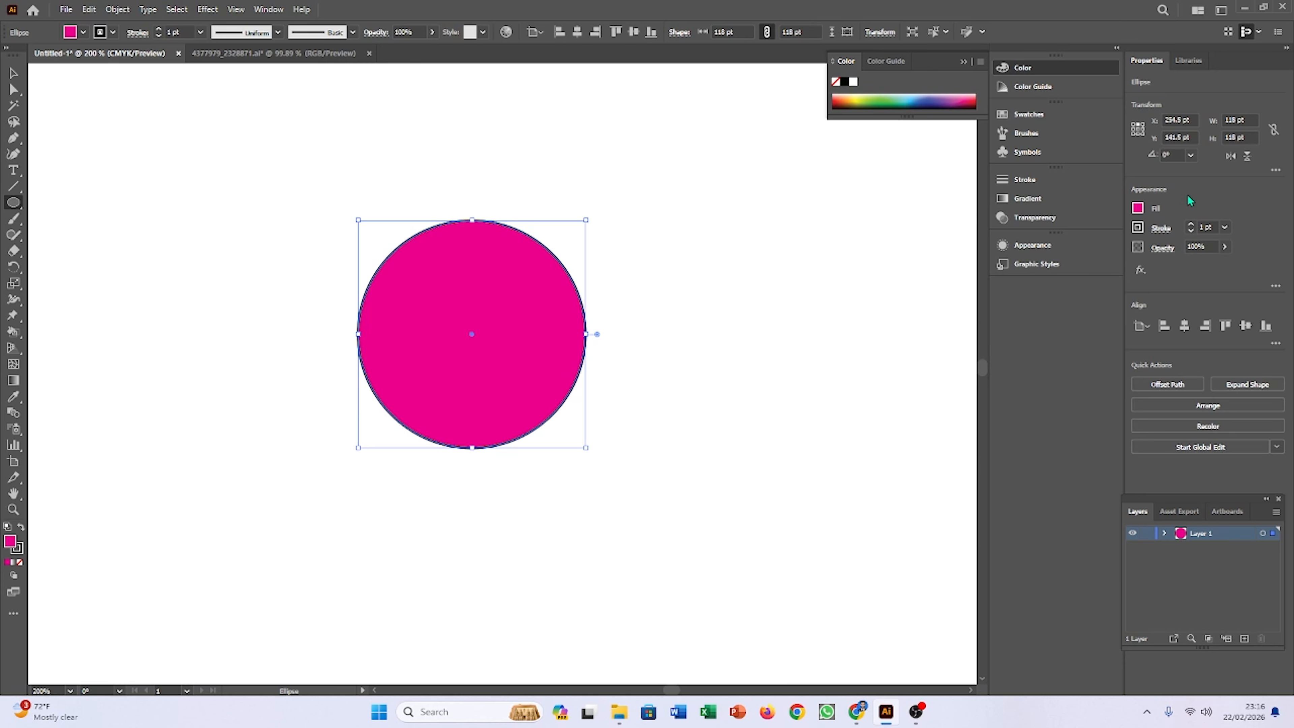
pyautogui.click(1136, 209)
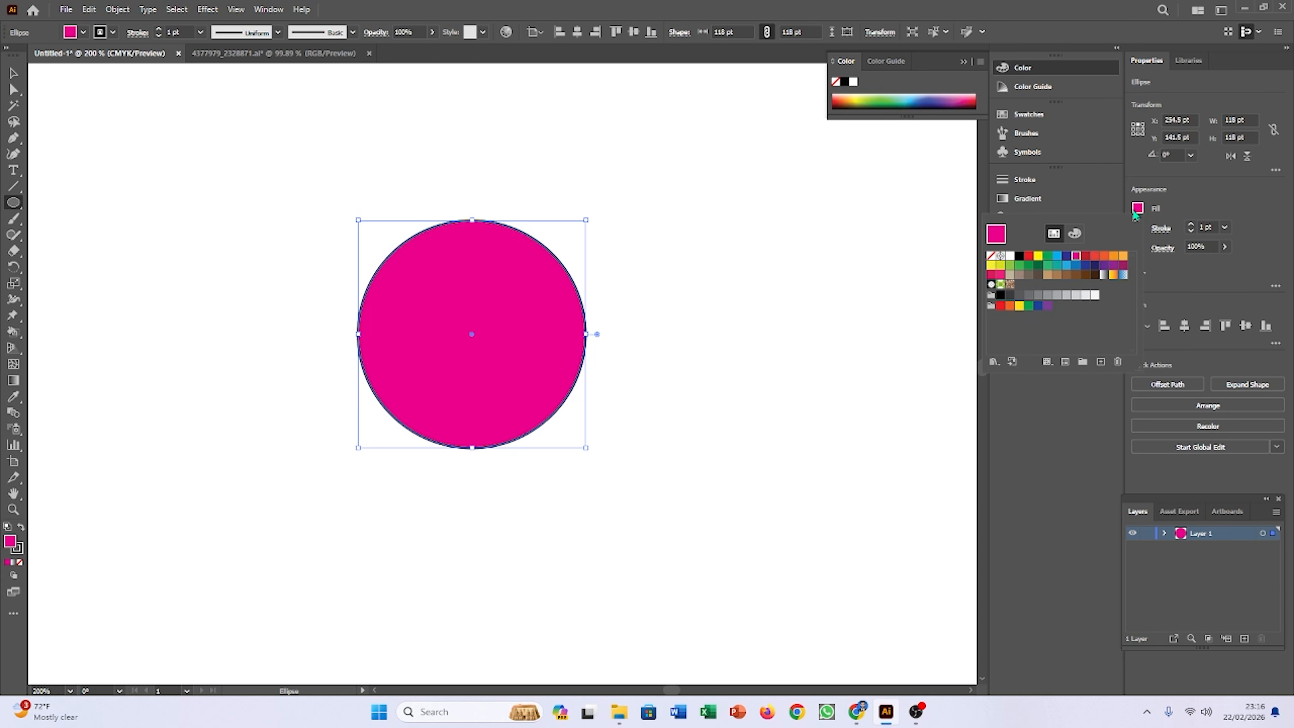
pyautogui.click(990, 256)
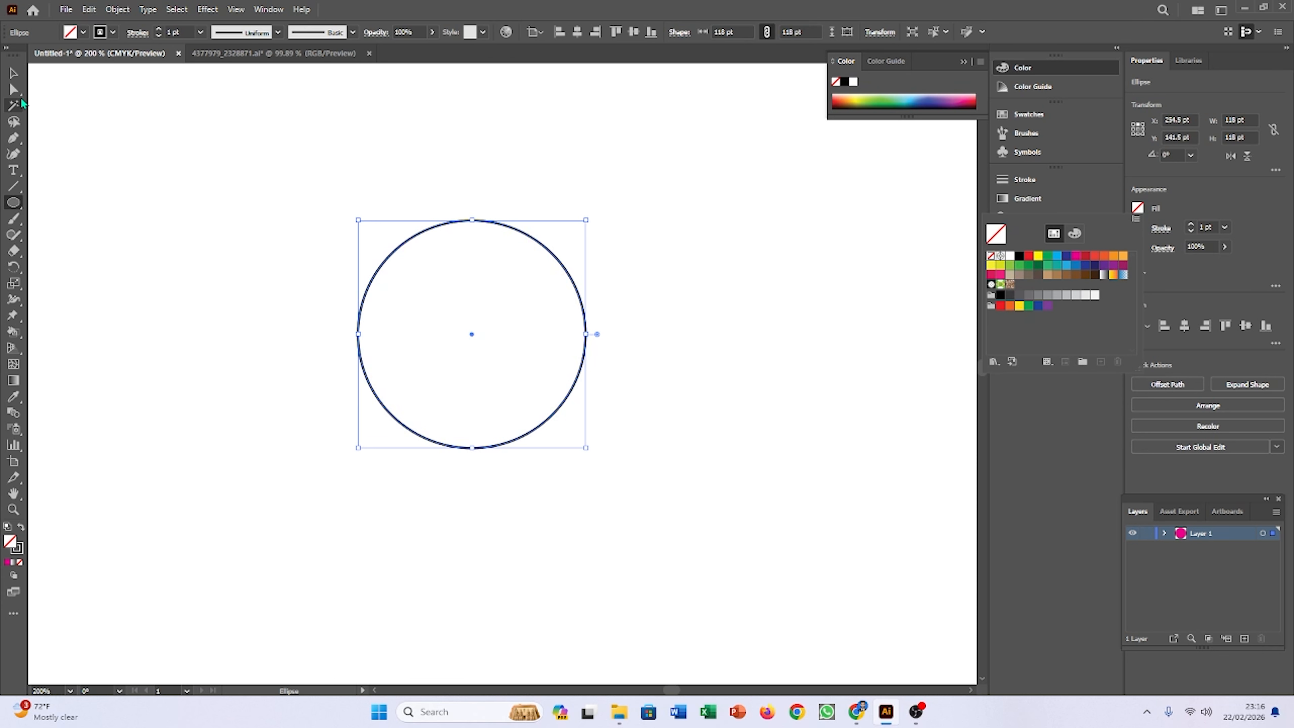
pyautogui.click(13, 75)
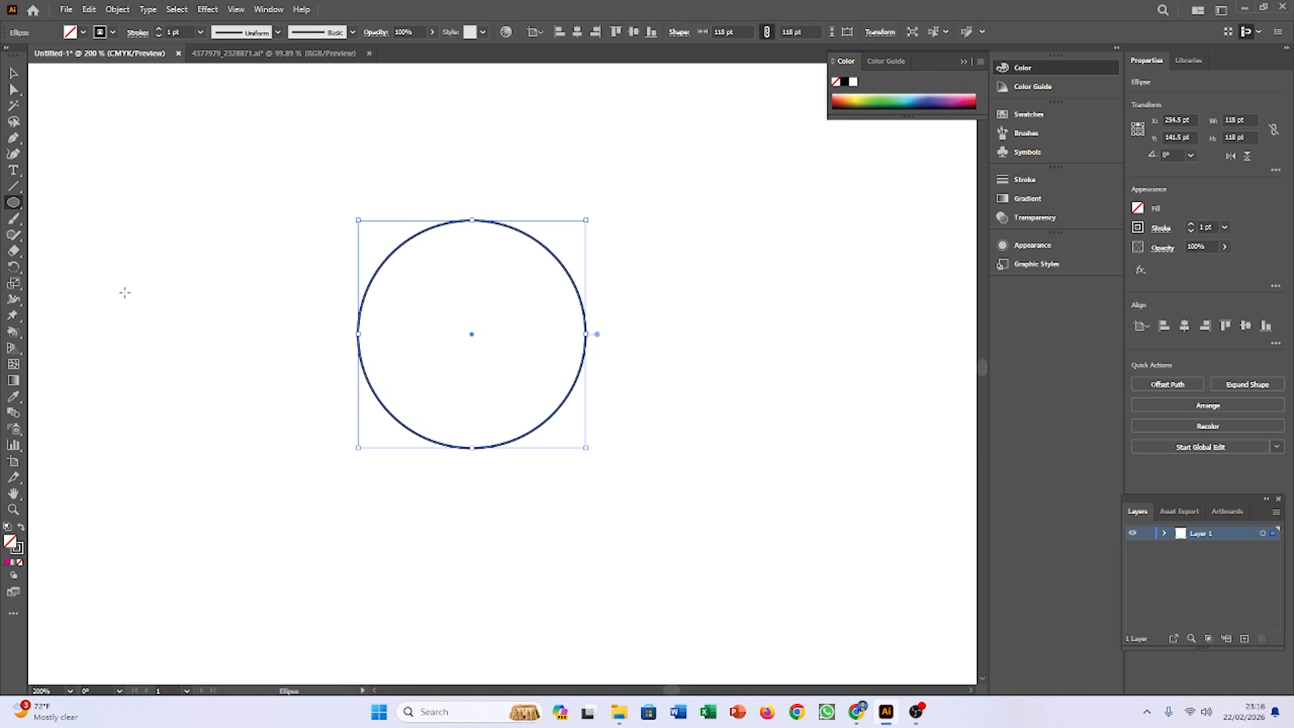
# Step: Create a copy of the circle rotated 30° about its top anchor point
pyautogui.click(18, 275)
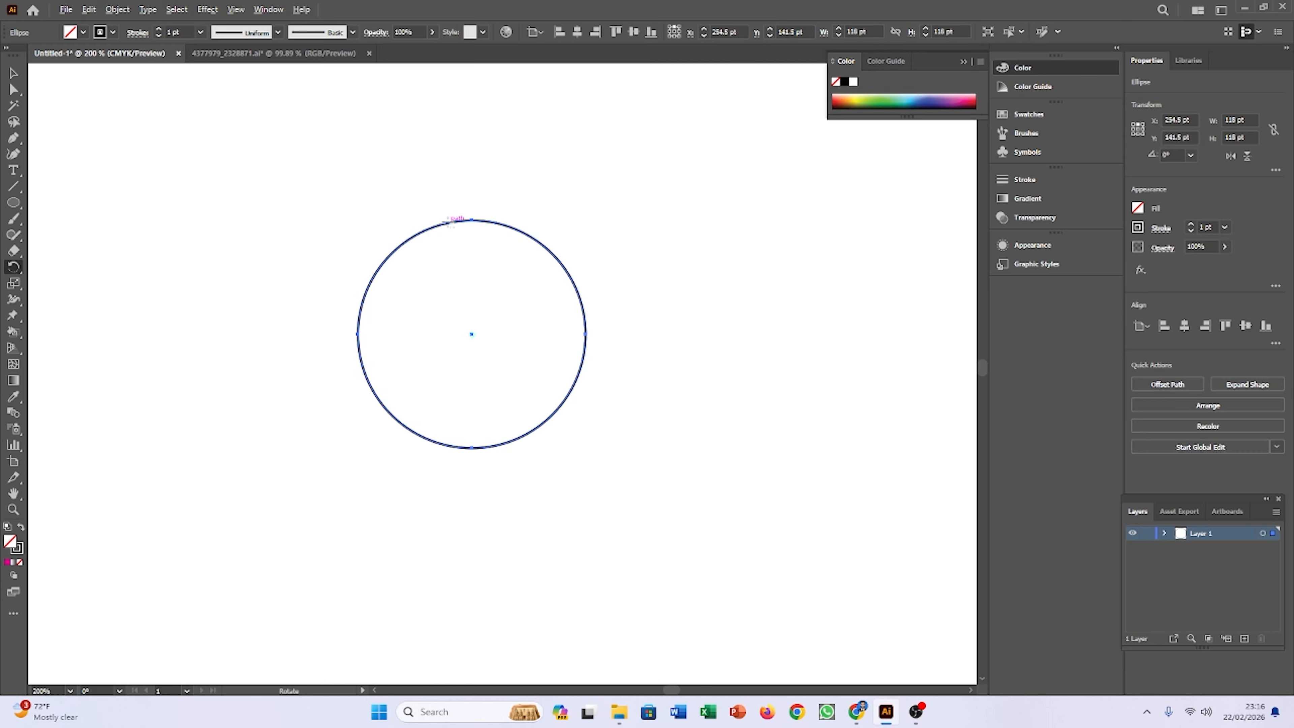
pyautogui.keyDown('alt'); pyautogui.click(471, 220); pyautogui.keyUp('alt')
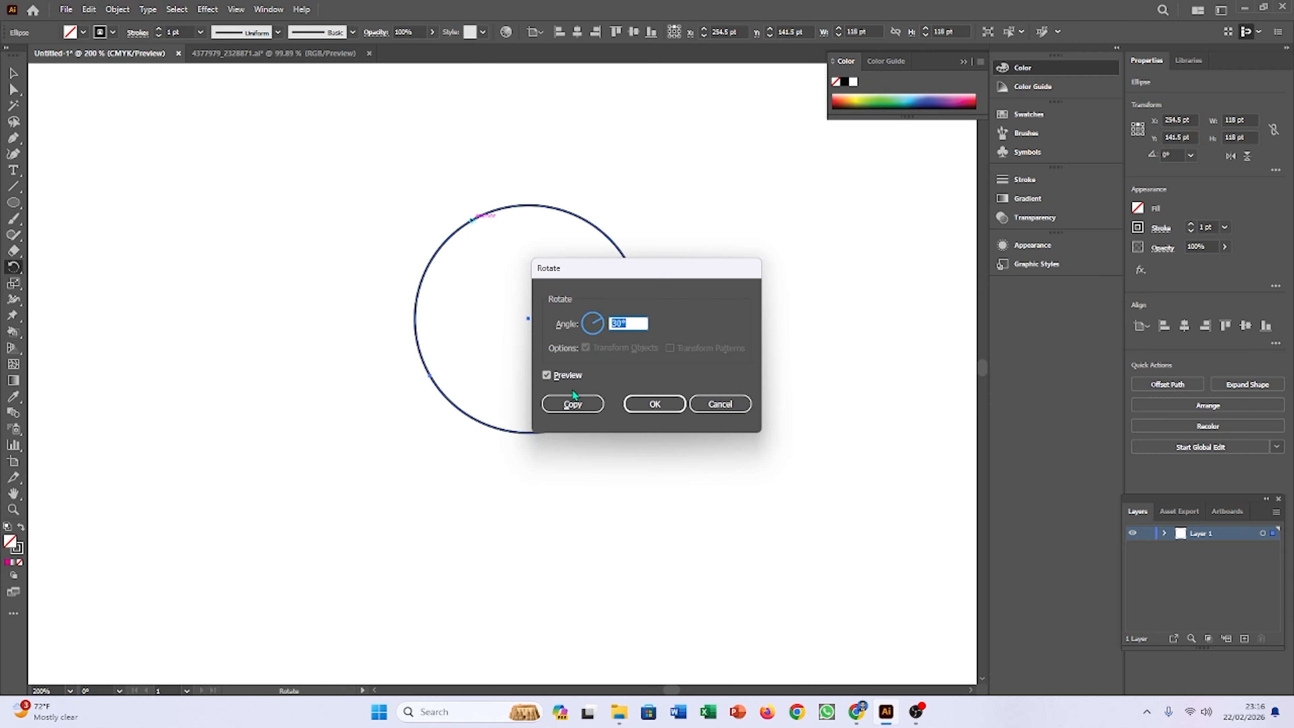
pyautogui.click(573, 400)
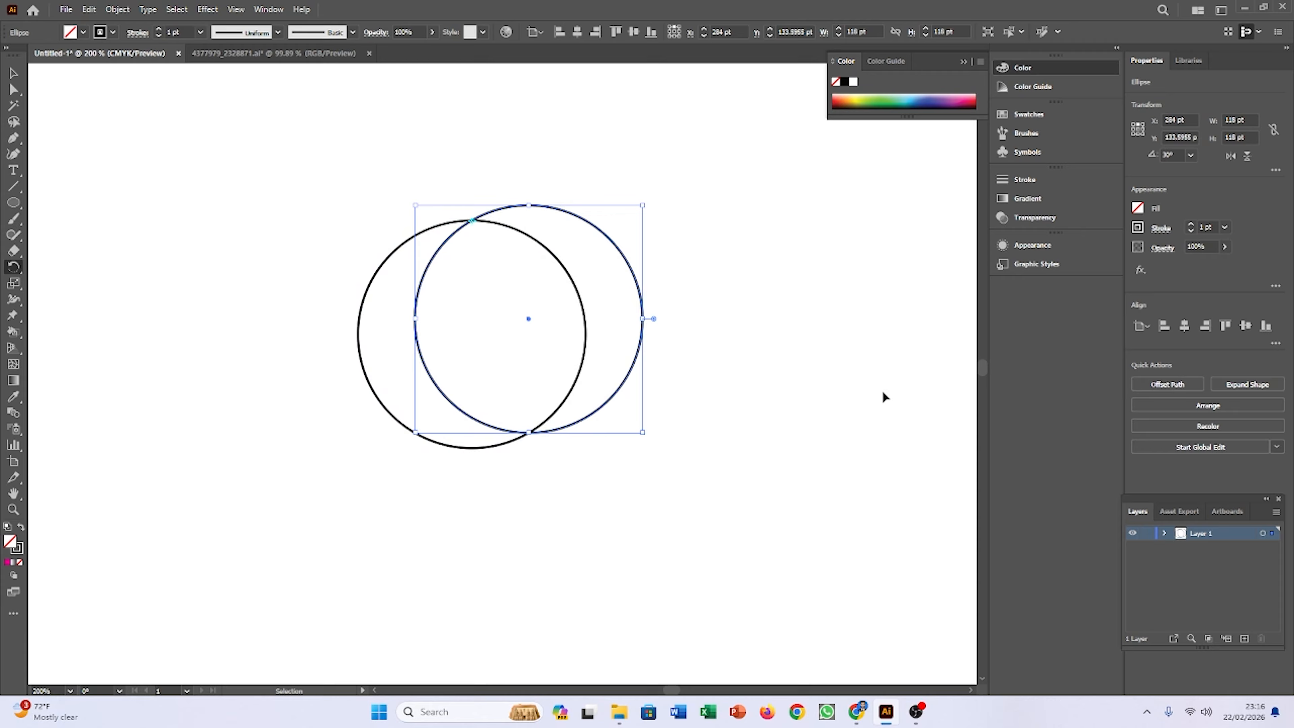
# Step: Repeat the rotated copy around the full turn to complete the circle flower, then deselect everything
pyautogui.hotkey('ctrl', 'd')
pyautogui.hotkey('ctrl', 'd')
pyautogui.hotkey('ctrl', 'd')
pyautogui.hotkey('ctrl', 'd')
pyautogui.hotkey('ctrl', 'd')
pyautogui.hotkey('ctrl', 'd')
pyautogui.hotkey('ctrl', 'd')
pyautogui.hotkey('ctrl', 'd')
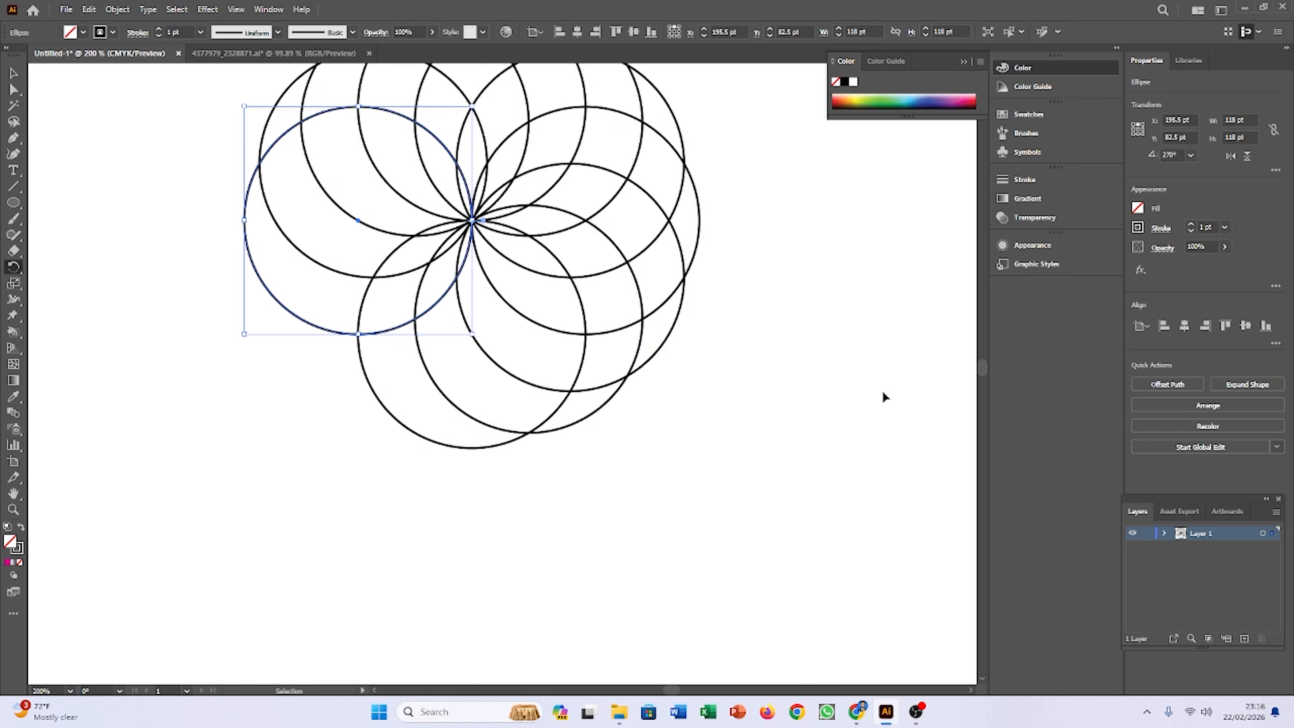
pyautogui.hotkey('ctrl', 'd')
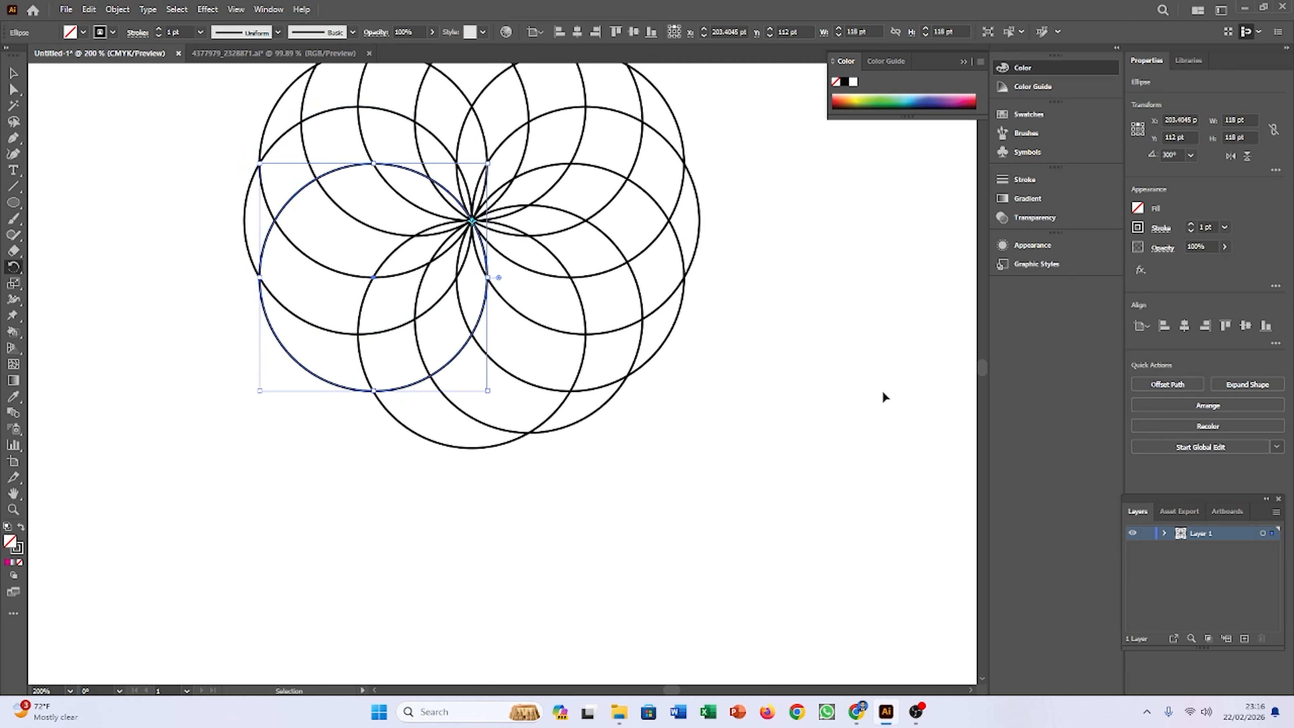
pyautogui.hotkey('ctrl', 'd')
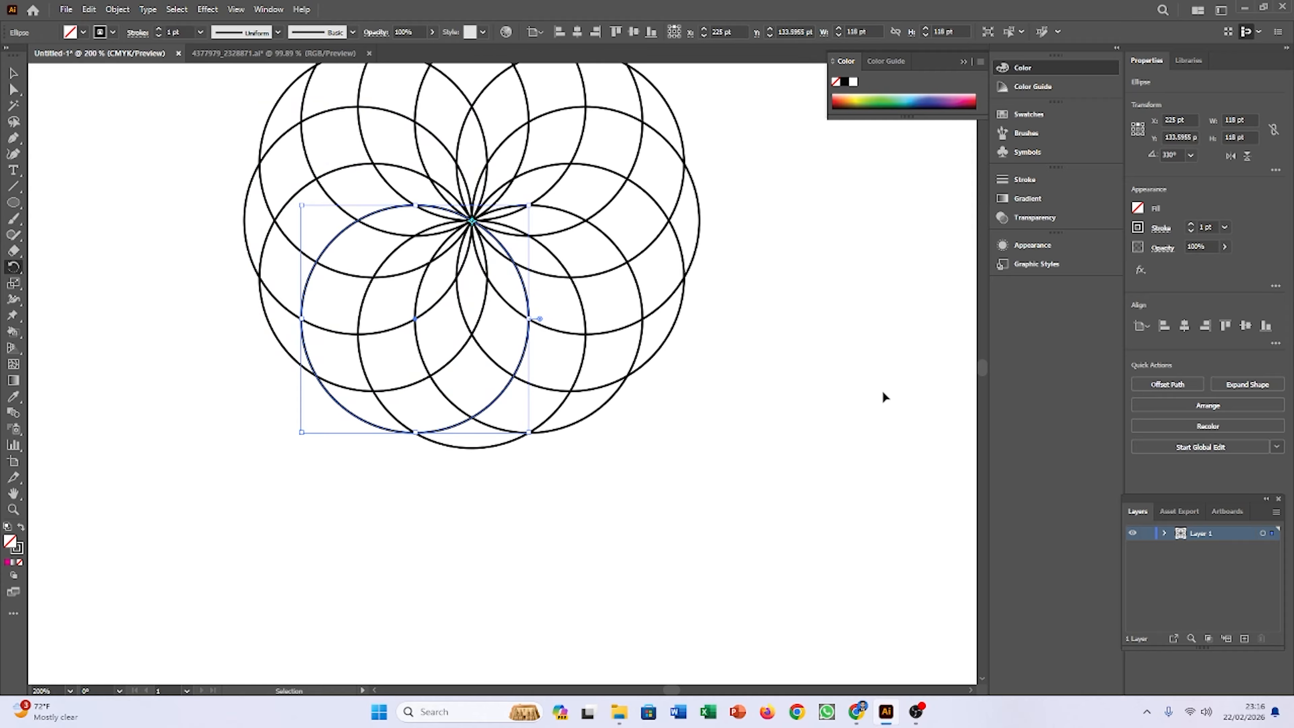
pyautogui.hotkey('ctrl', 'd')
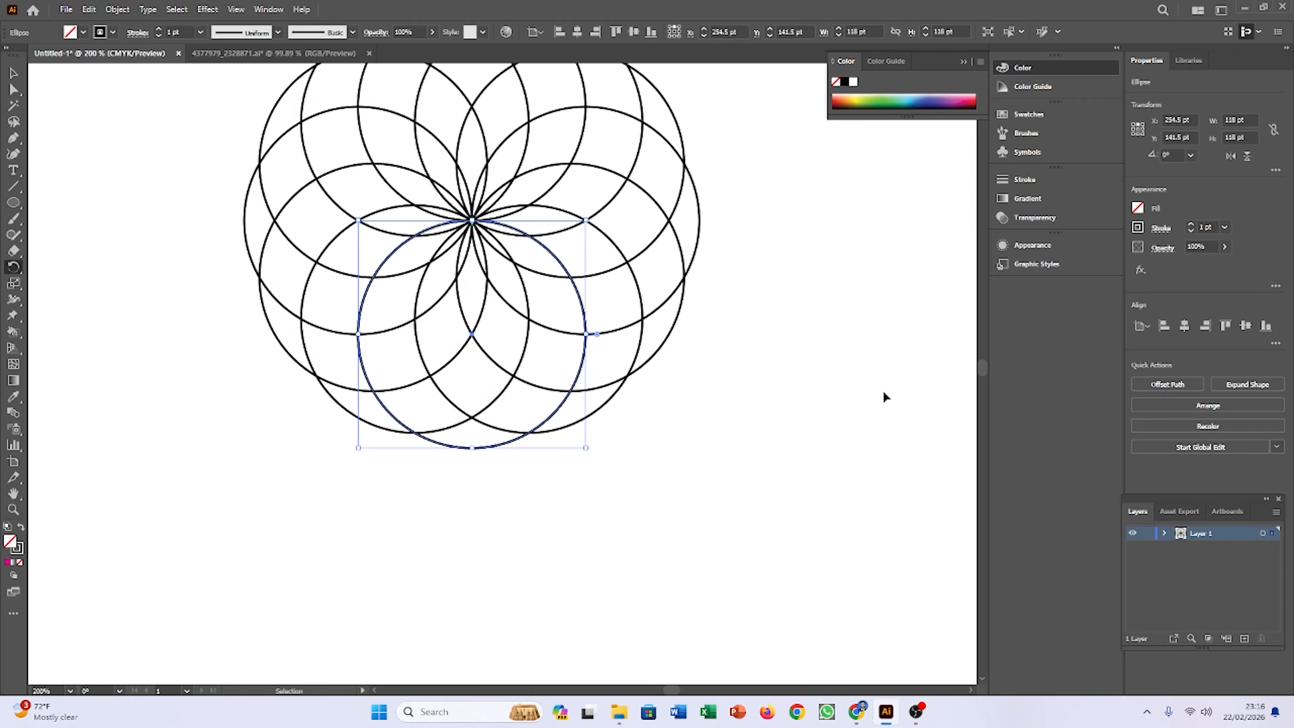
pyautogui.hotkey('ctrl', 'd')
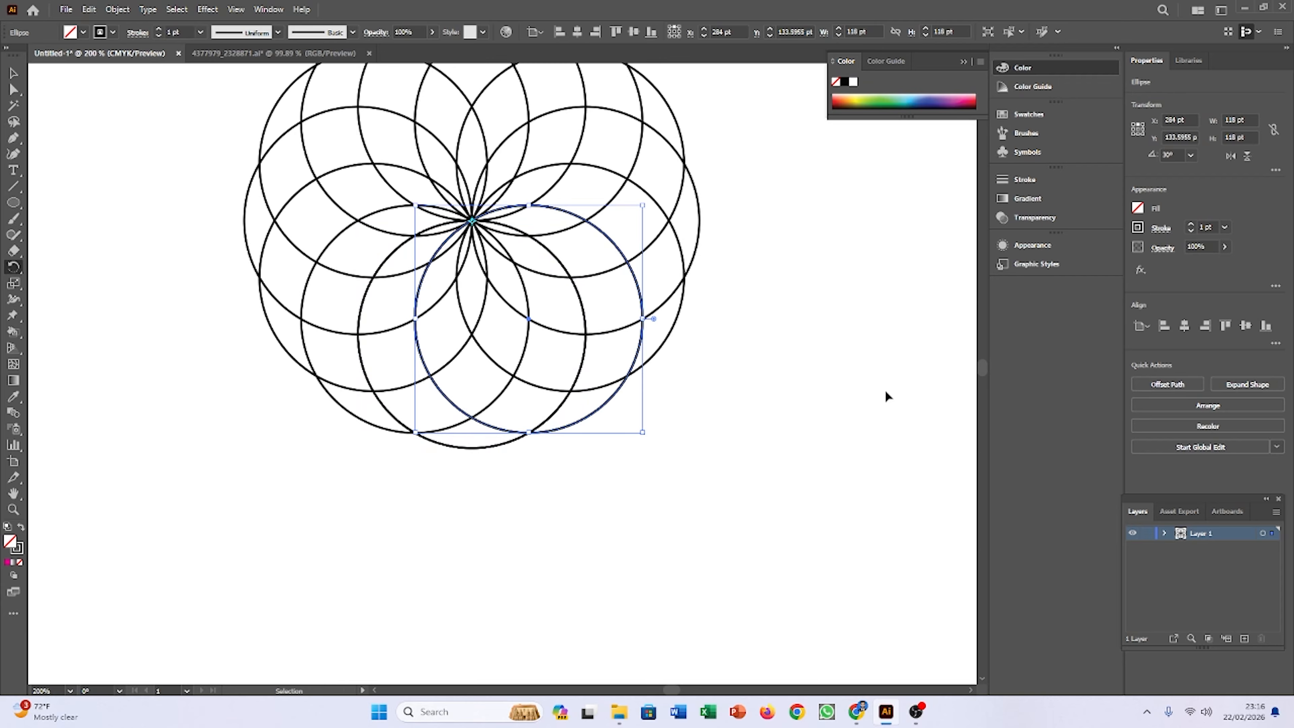
pyautogui.press('r')
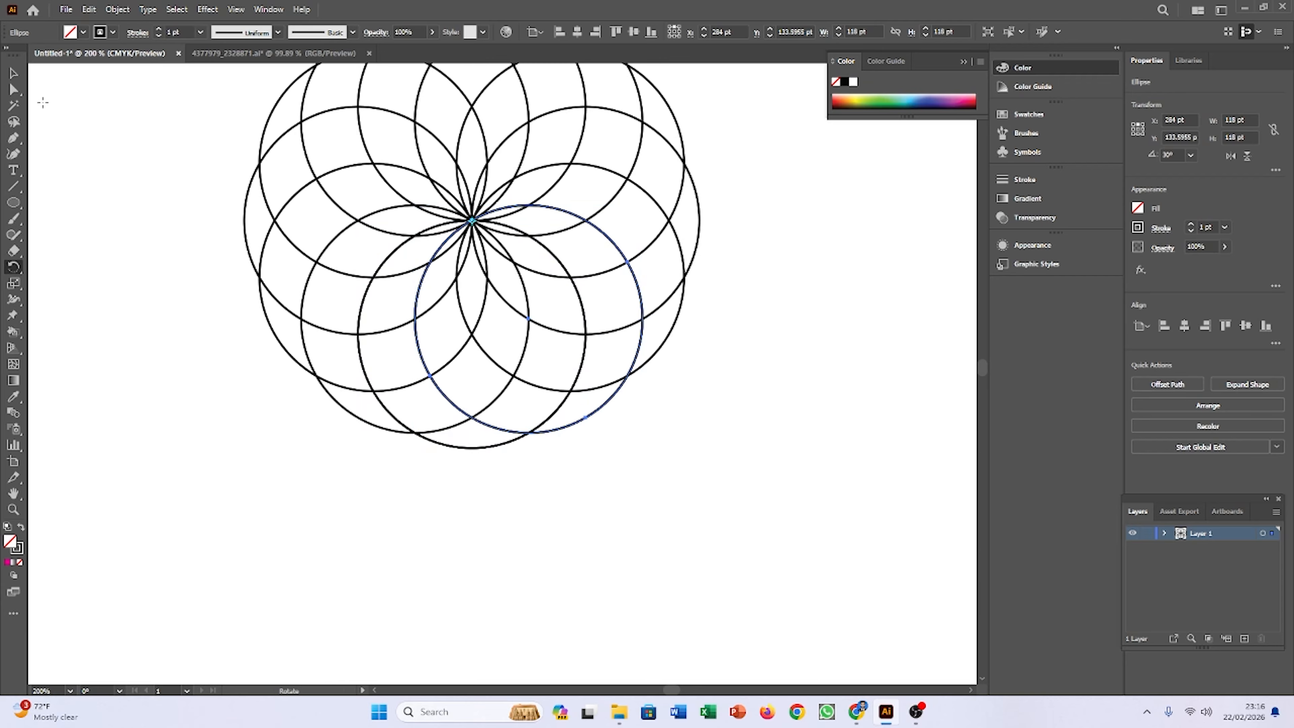
pyautogui.click(13, 72)
pyautogui.click(487, 341)
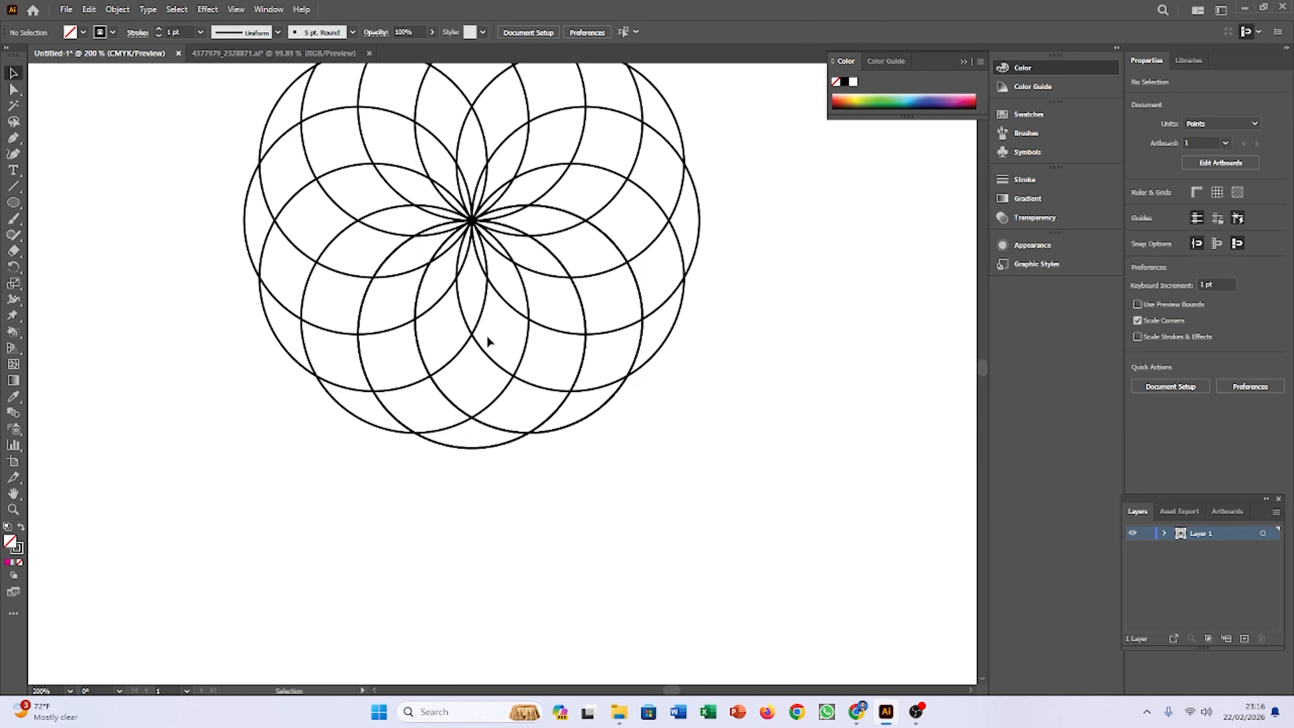
# Step: Select all the flower's circles and move them down about 51 pt on the artboard
pyautogui.scroll(1, 579, 348)
pyautogui.moveTo(579, 348); pyautogui.dragTo(632, 572)
pyautogui.scroll(-1, 636, 558)
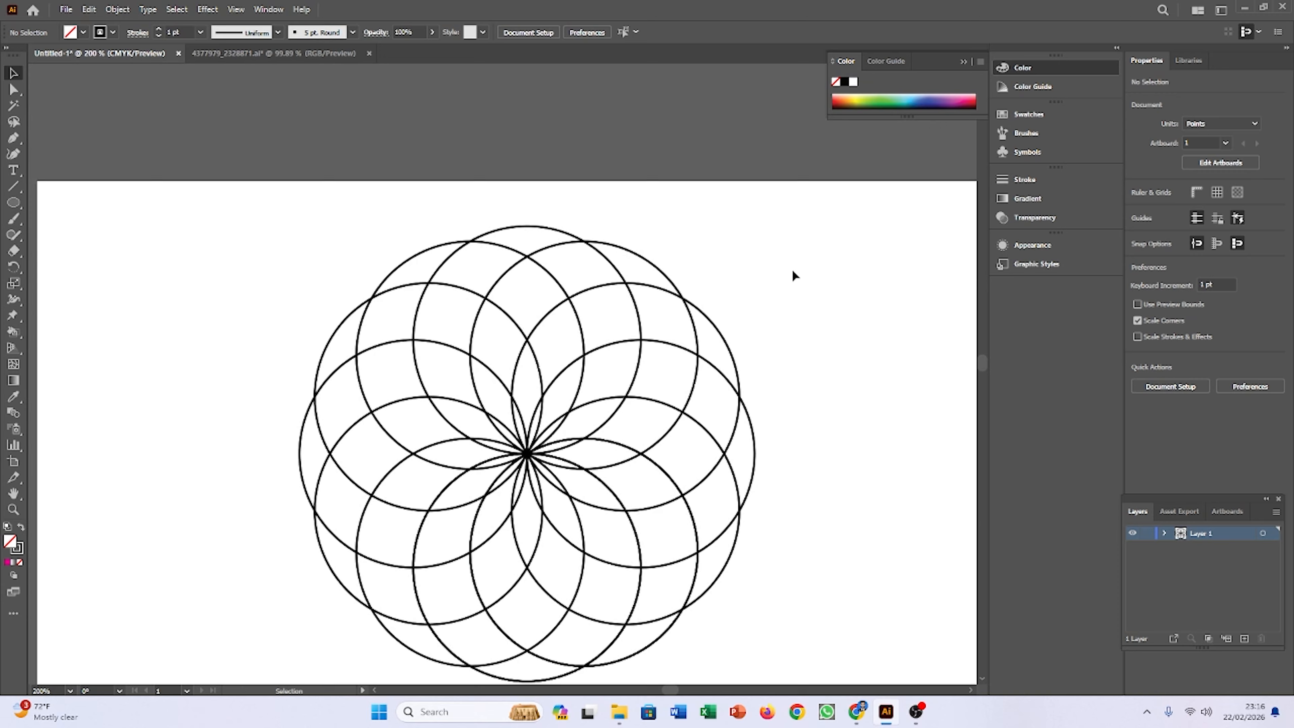
pyautogui.moveTo(756, 299); pyautogui.dragTo(739, 167)
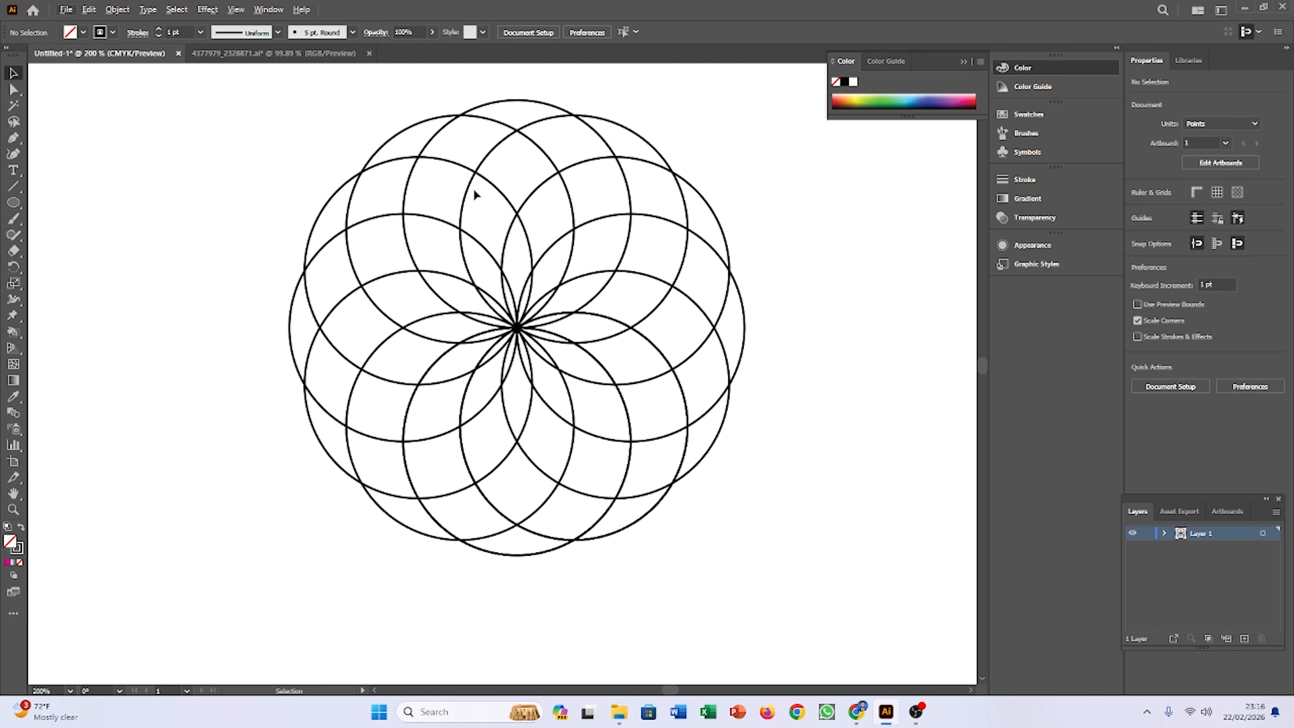
pyautogui.moveTo(197, 98); pyautogui.dragTo(791, 594)
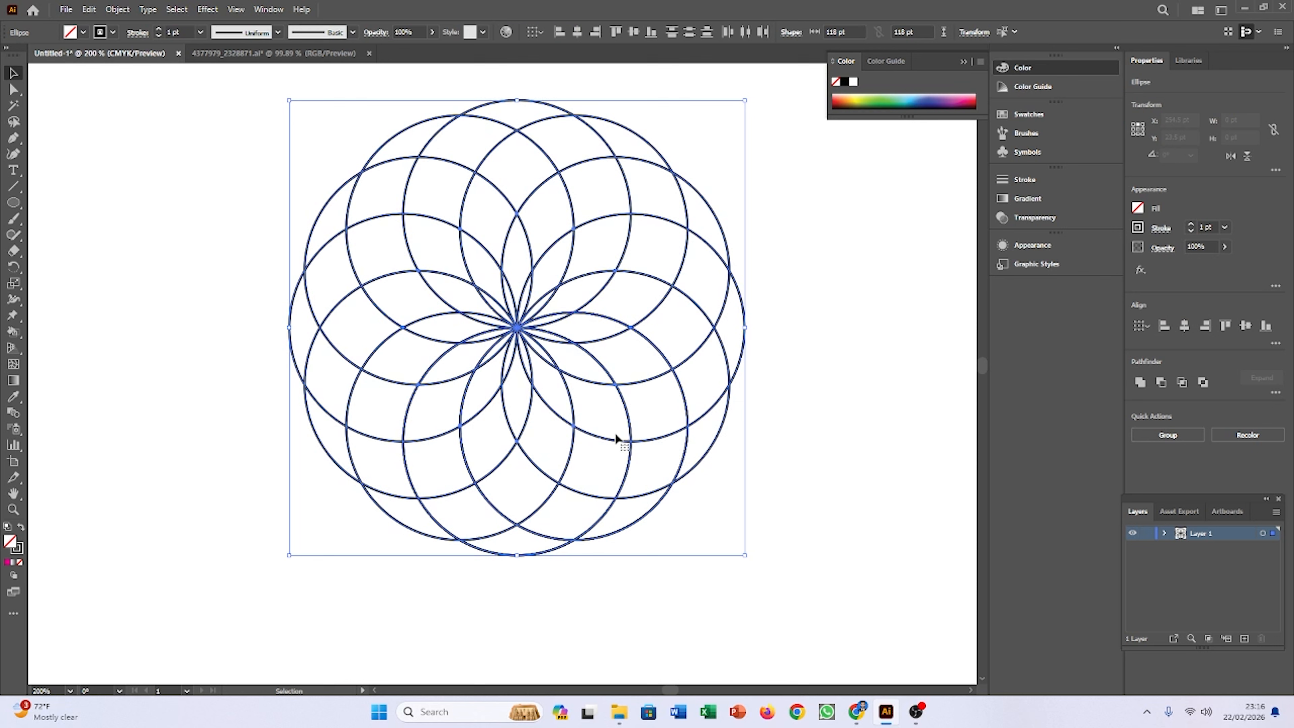
pyautogui.click(557, 489)
pyautogui.click(229, 107)
pyautogui.moveTo(219, 102); pyautogui.dragTo(860, 573)
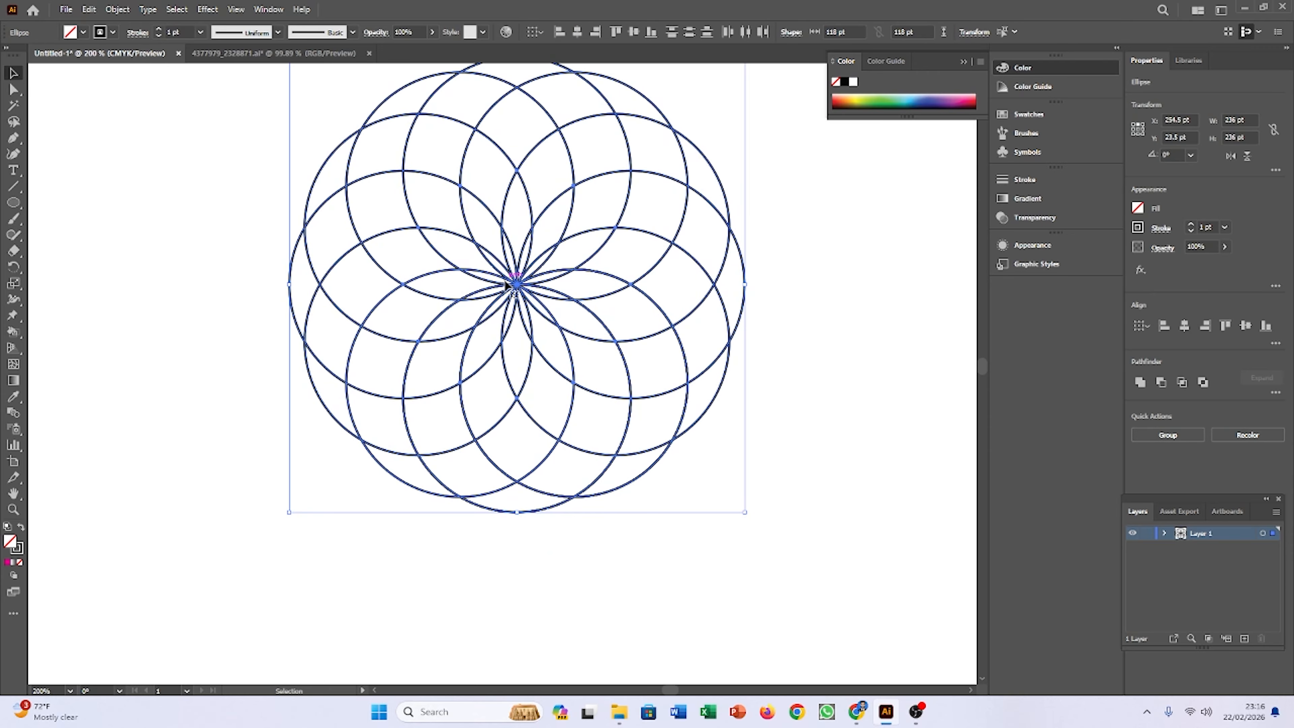
pyautogui.moveTo(516, 293); pyautogui.dragTo(516, 392)
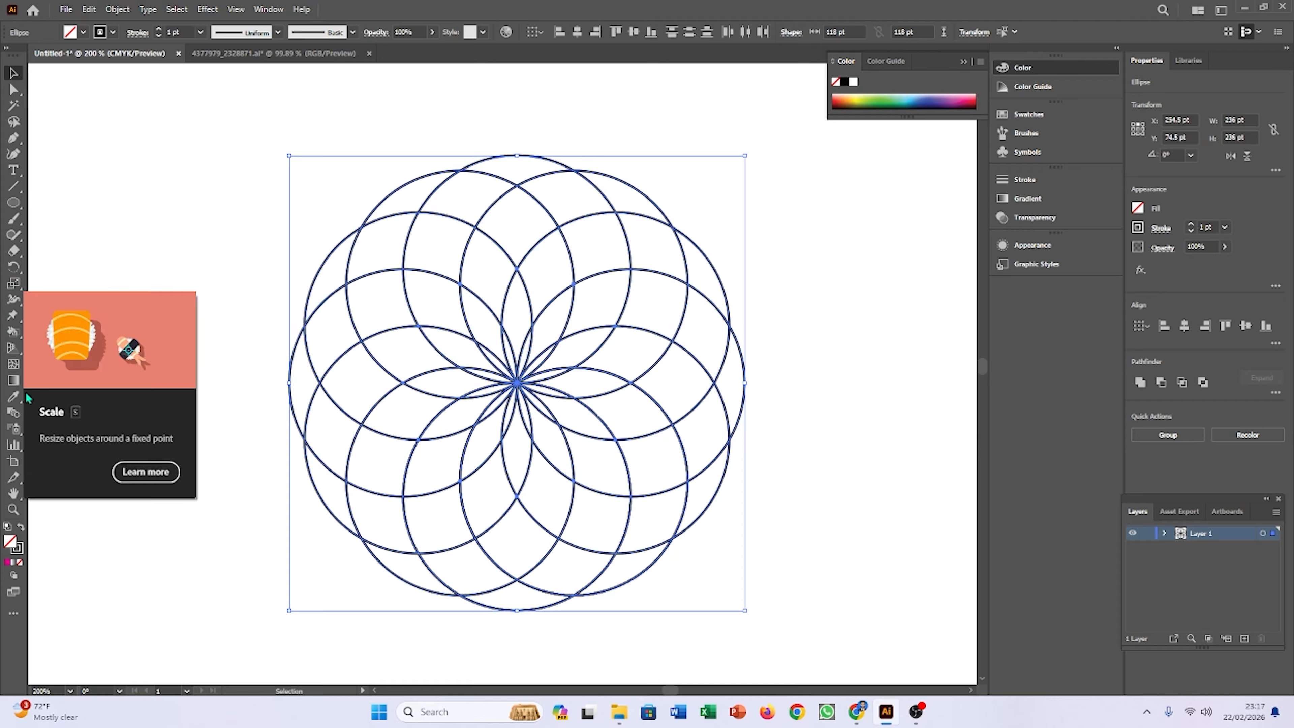
# Step: Turn the selected circles into a Live Paint group with the Live Paint Bucket
pyautogui.click(14, 332)
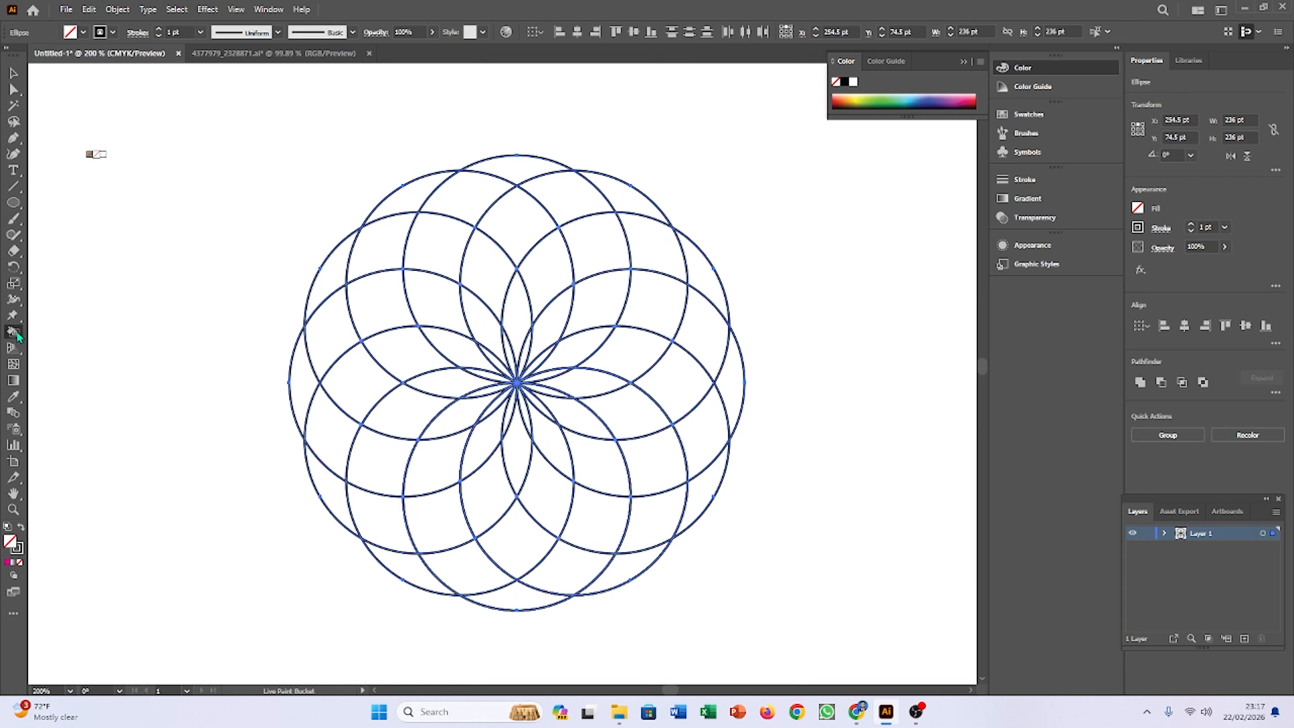
pyautogui.click(16, 333)
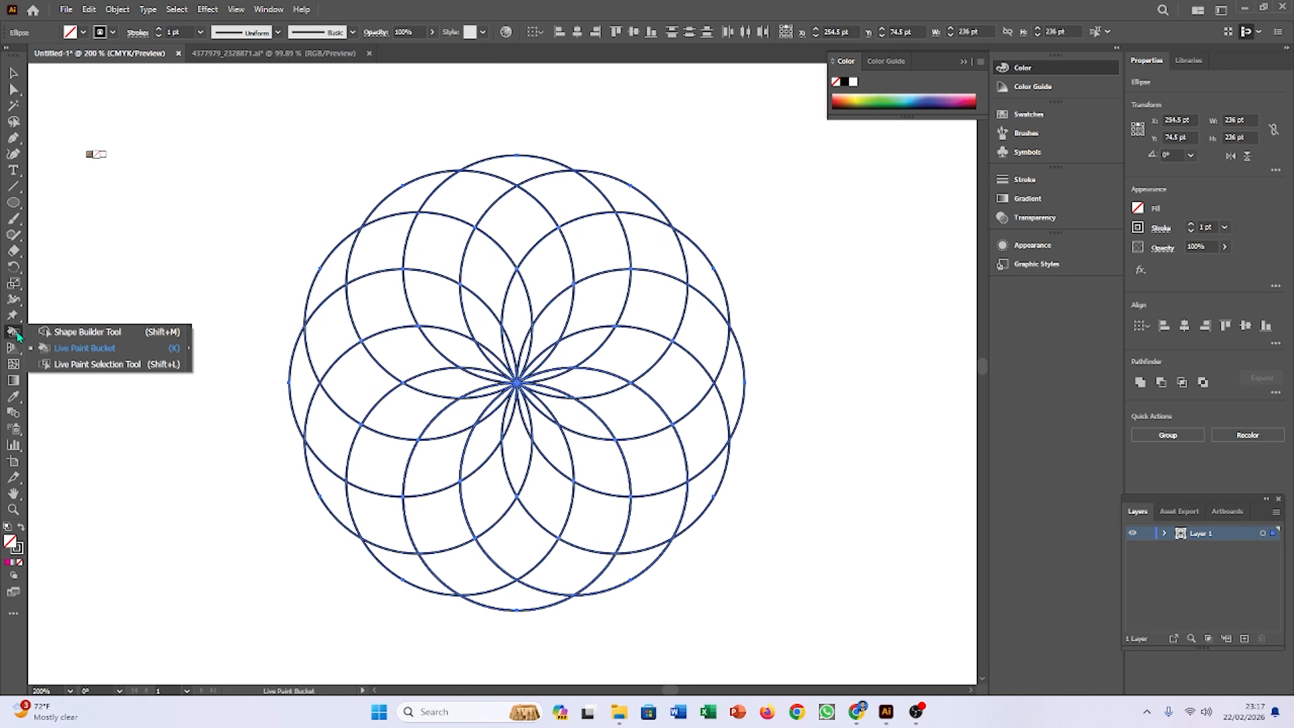
pyautogui.click(77, 347)
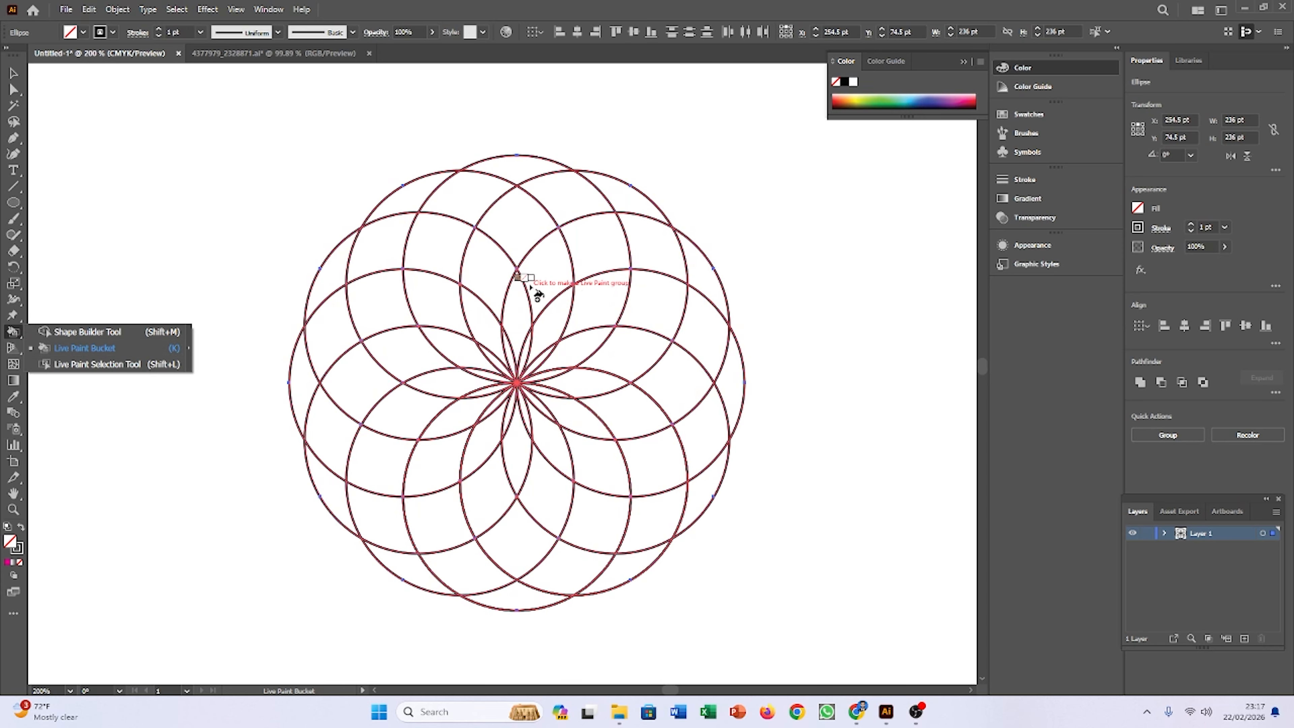
pyautogui.click(542, 275)
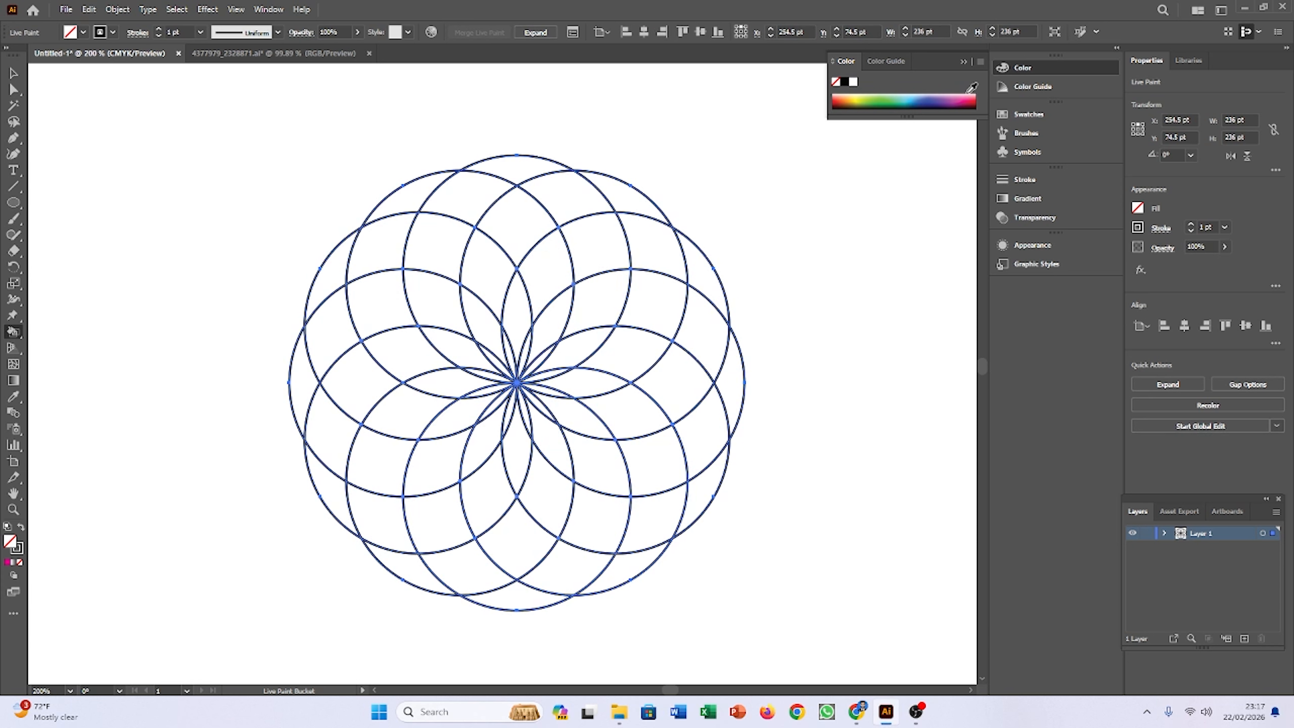
# Step: Paint an inner cell above the flower's centre blue, an upper-left outer cell yellow and a left cell light blue
pyautogui.click(925, 99)
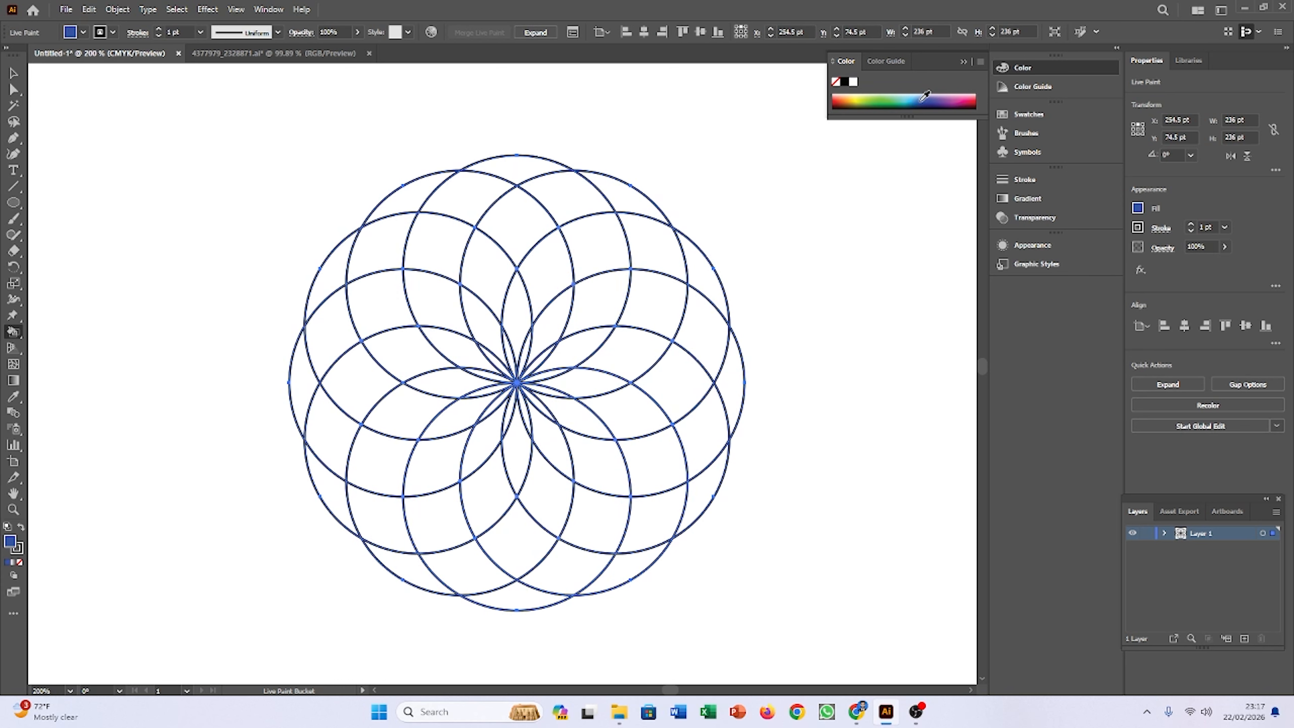
pyautogui.click(562, 264)
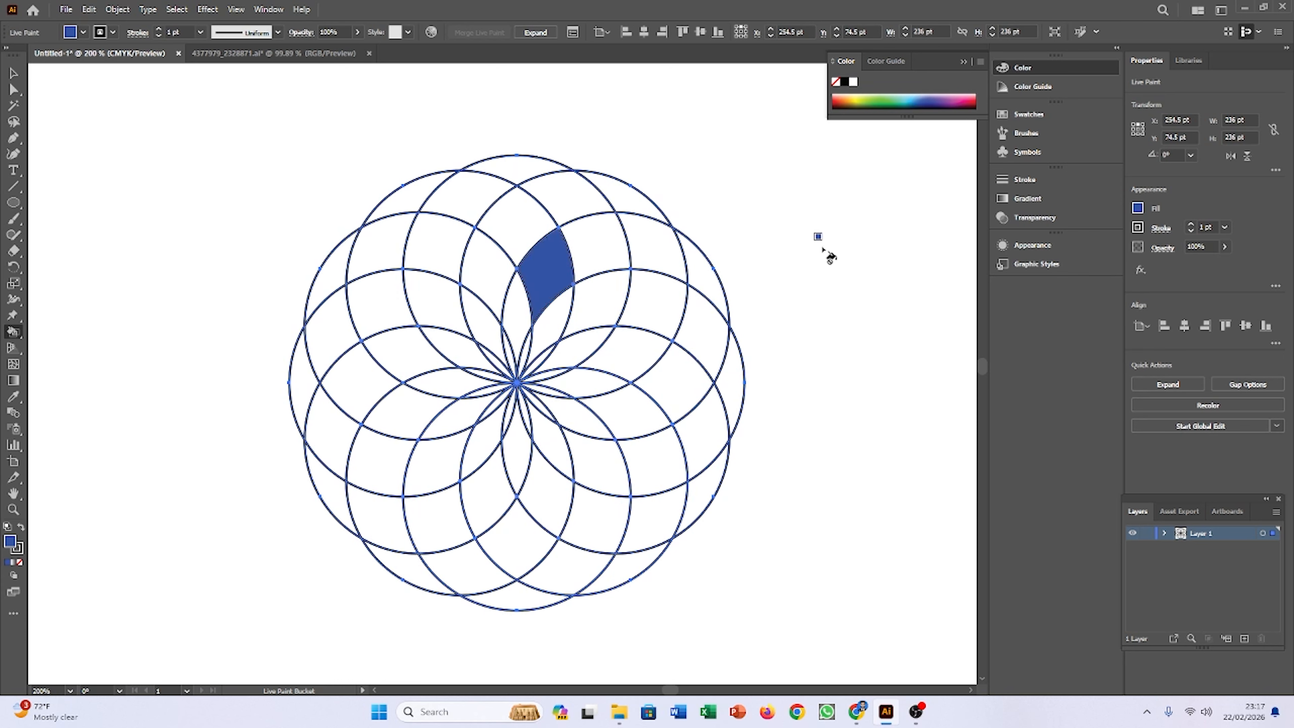
pyautogui.click(861, 95)
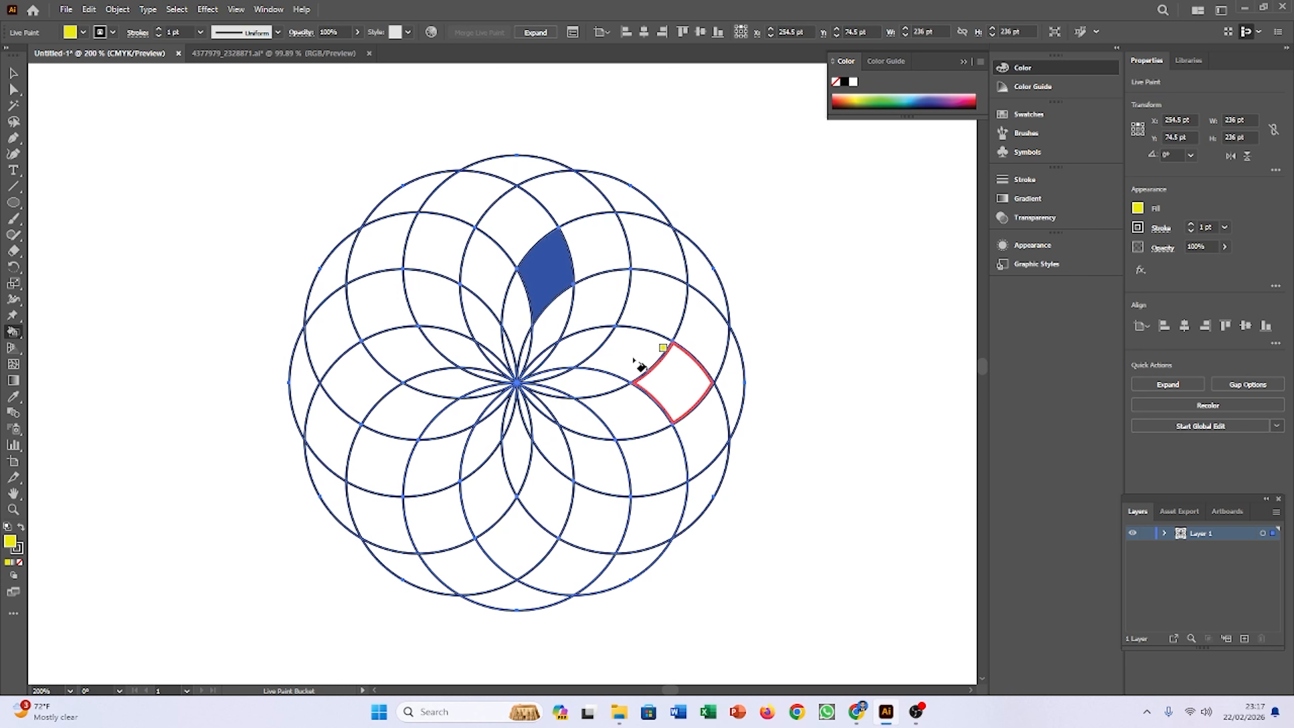
pyautogui.click(473, 209)
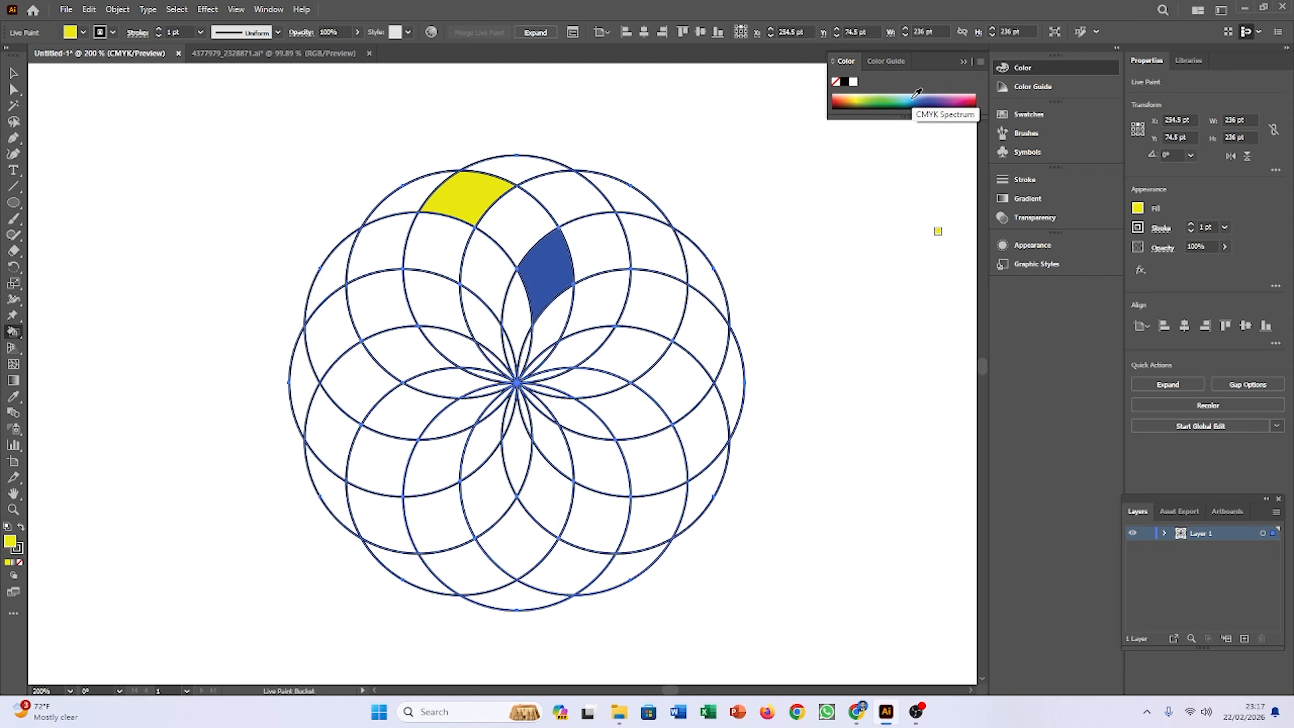
pyautogui.click(899, 100)
pyautogui.click(385, 311)
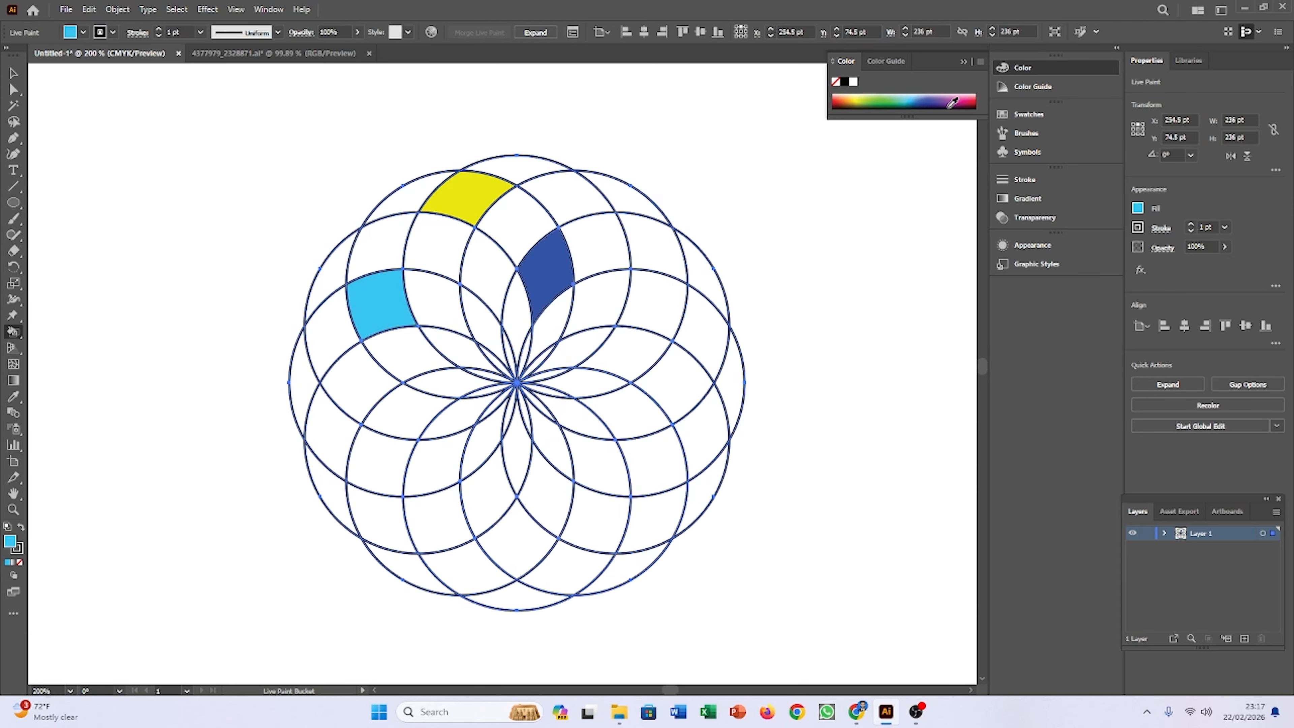
# Step: Pick a crimson fill from the spectrum and paint the four adjoining cells curving along the flower's upper-right petal
pyautogui.click(968, 96)
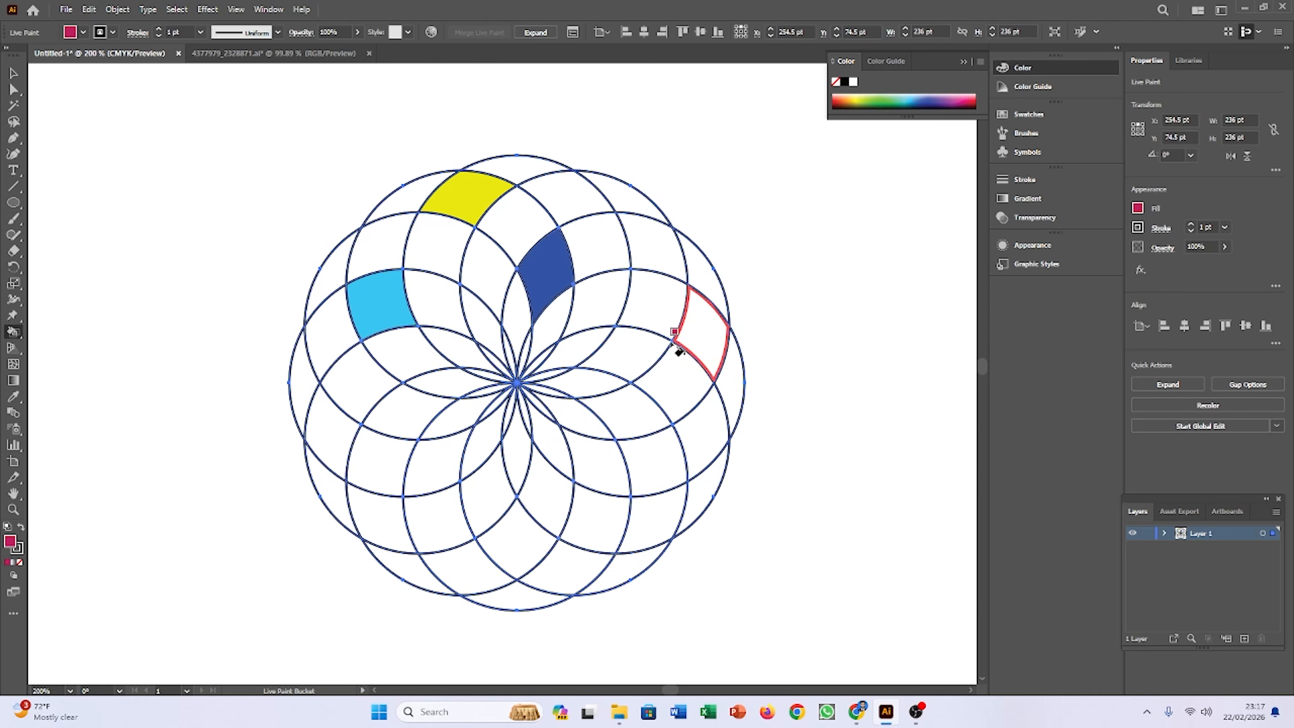
pyautogui.click(631, 358)
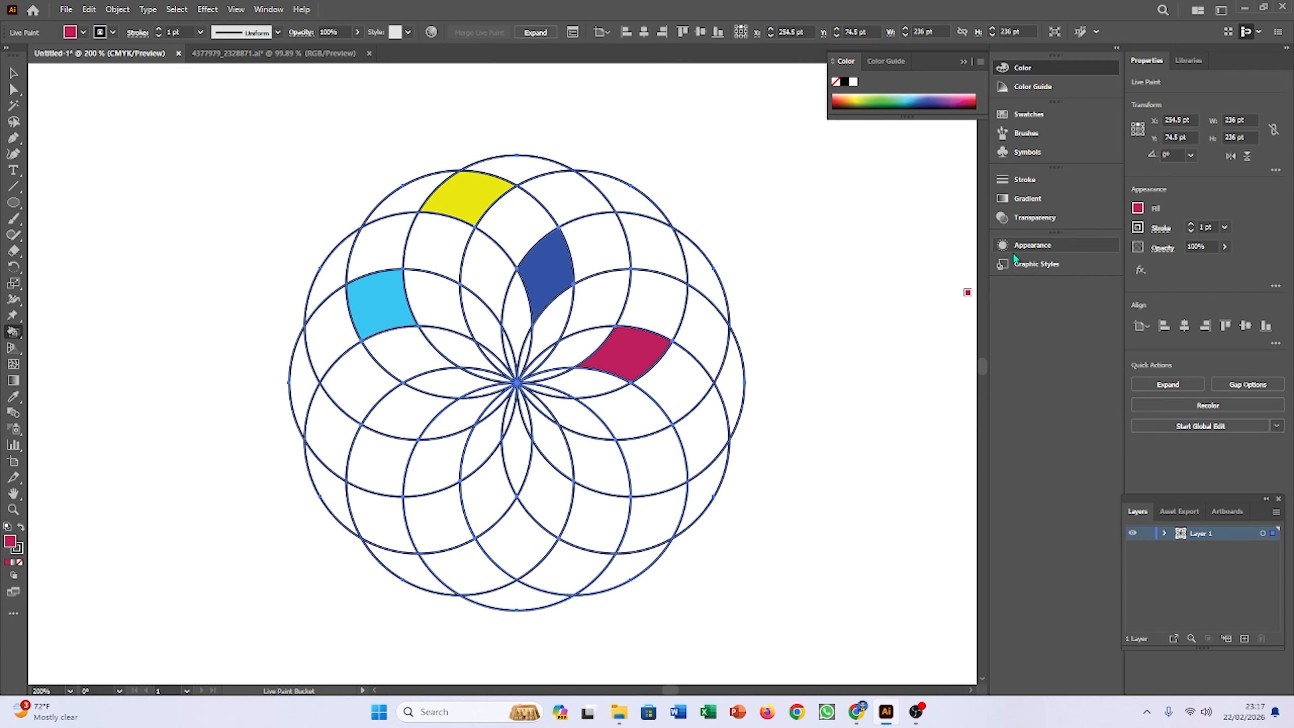
pyautogui.click(661, 286)
pyautogui.click(657, 229)
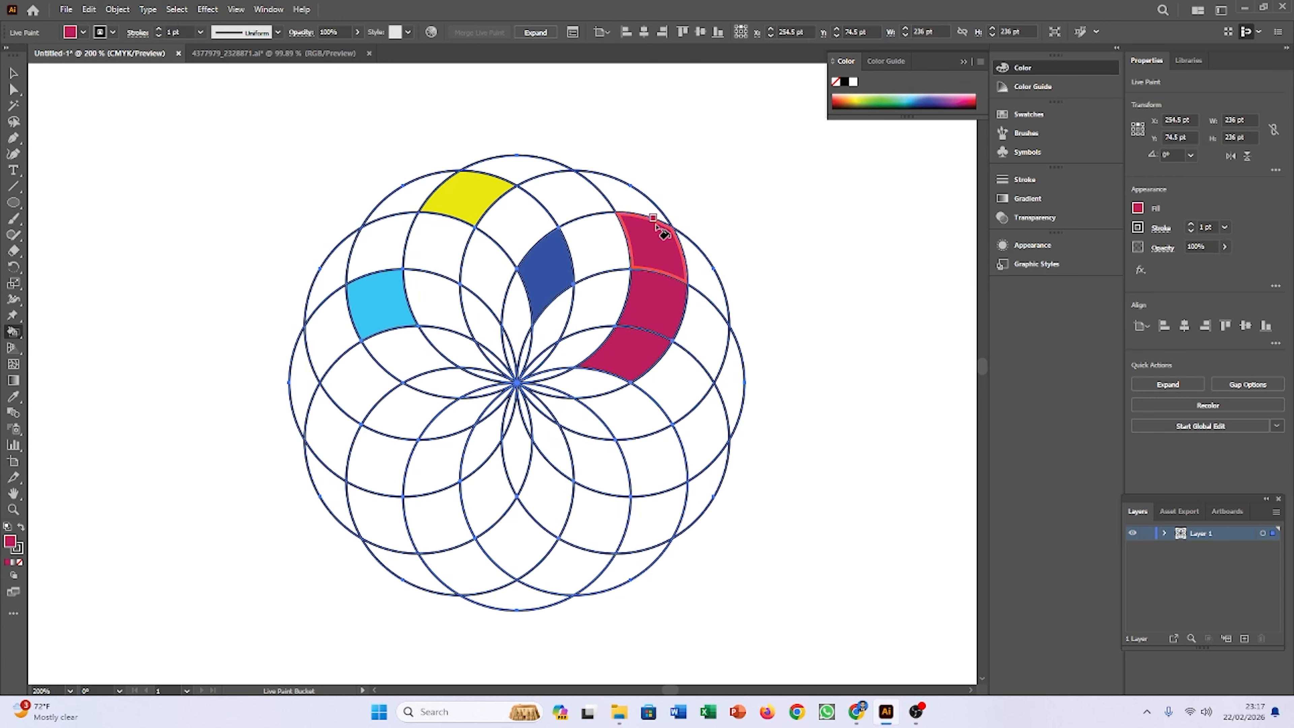
pyautogui.click(630, 198)
# Step: Paint the three cells around the blue one crimson and a cell on the flower's right side dark crimson
pyautogui.click(516, 294)
pyautogui.click(518, 226)
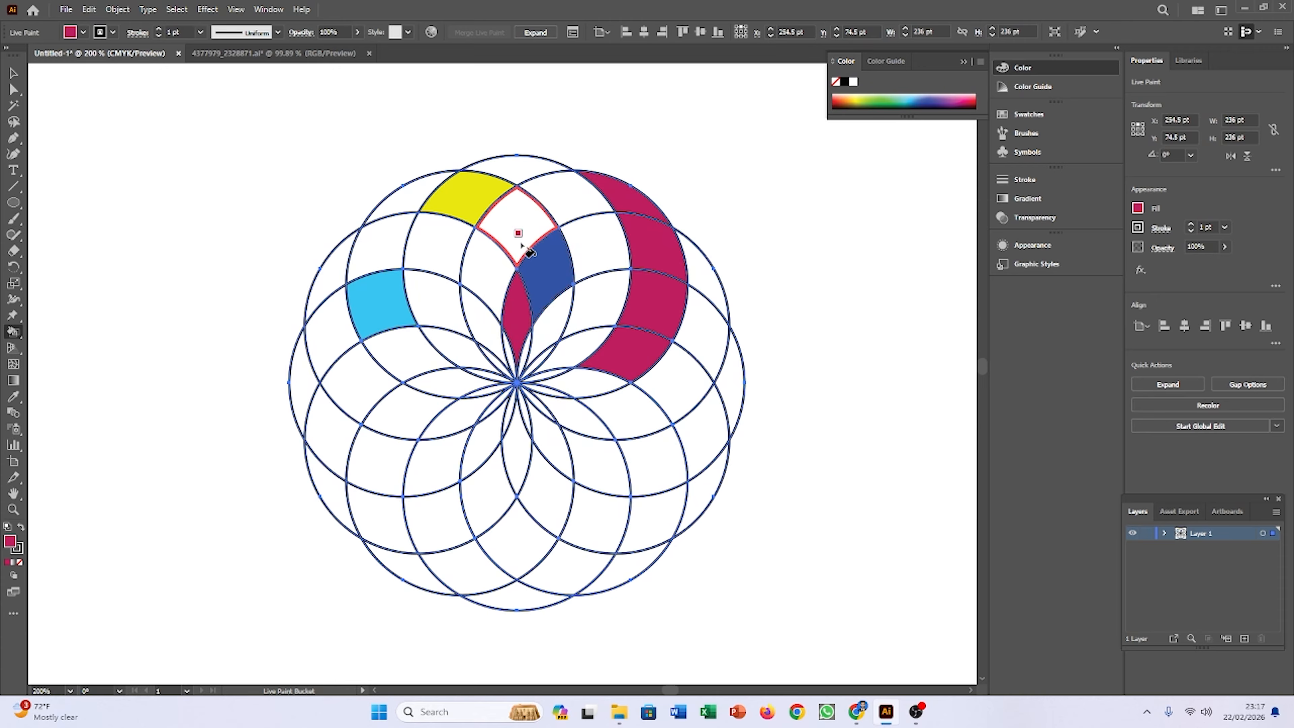
pyautogui.click(505, 275)
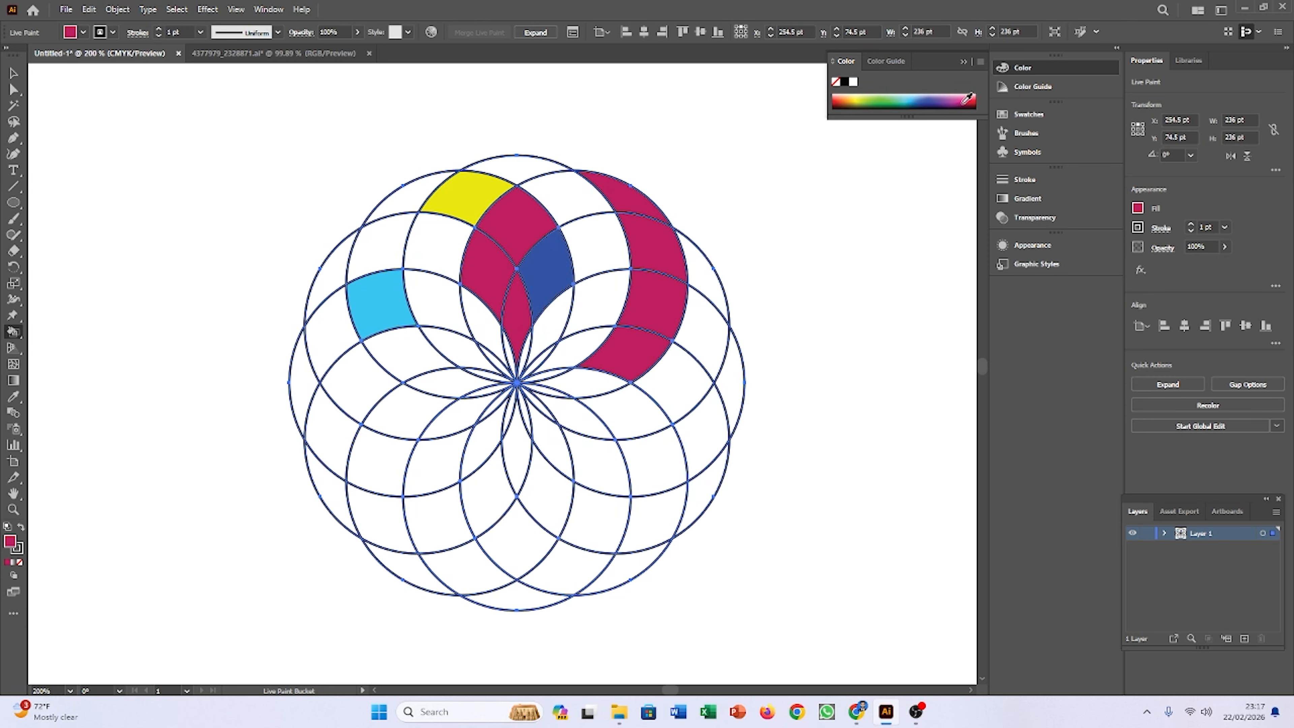
pyautogui.click(681, 378)
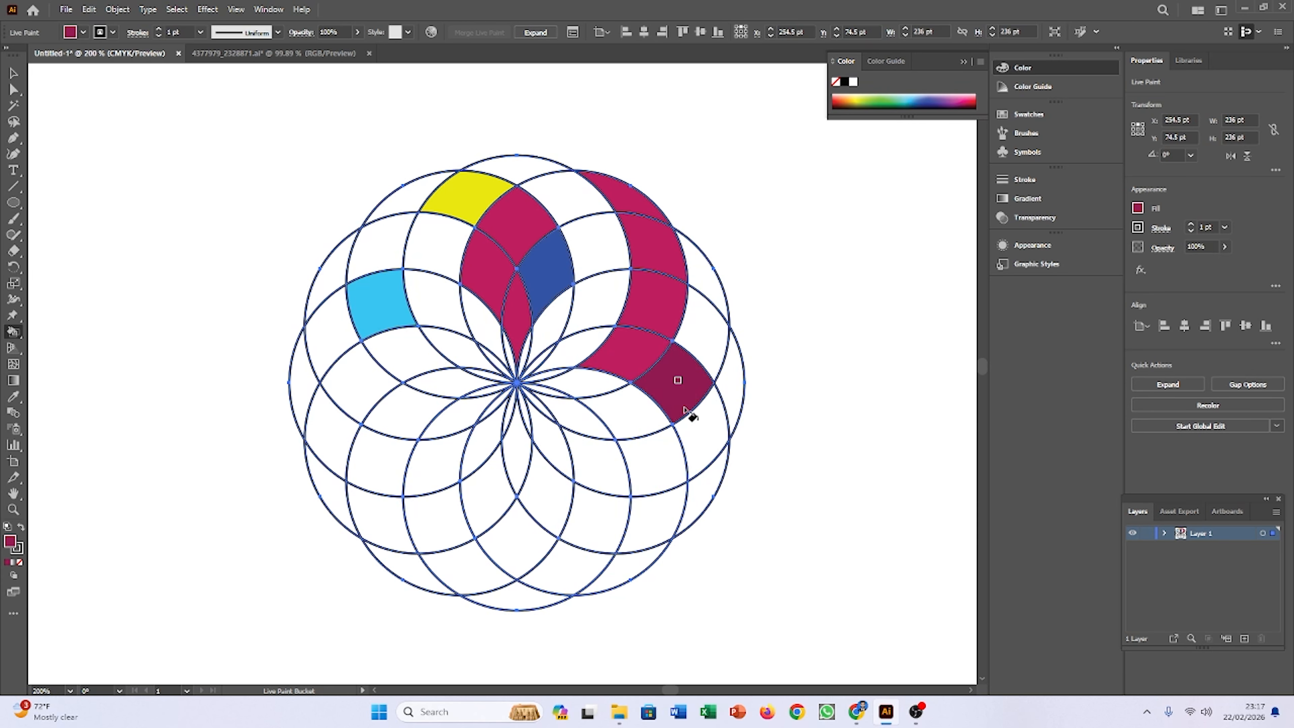
# Step: Paint three adjoining cells between the flower's centre and its lower-right petals dark crimson with the Live Paint Bucket
pyautogui.click(652, 459)
pyautogui.click(622, 419)
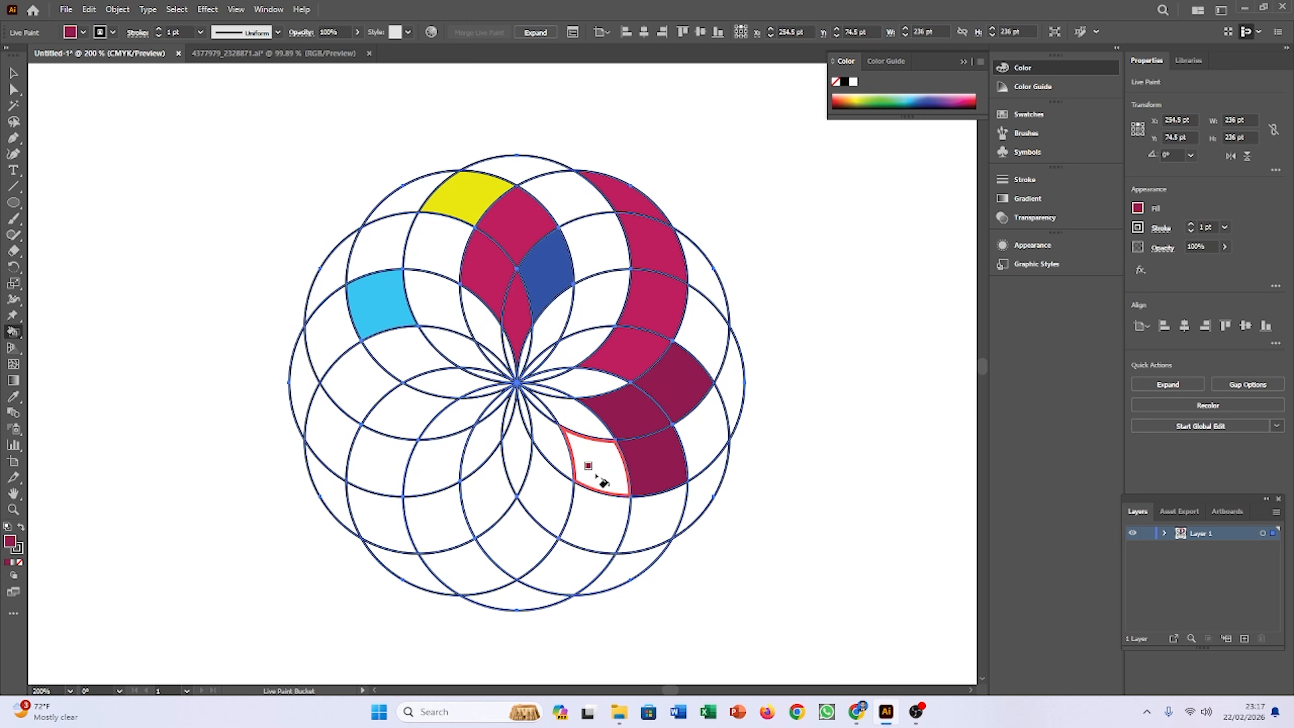
pyautogui.click(599, 470)
# Step: Choose a sea-green fill from the spectrum and paint six cells below-left of the flower's centre and along its left petal
pyautogui.click(900, 97)
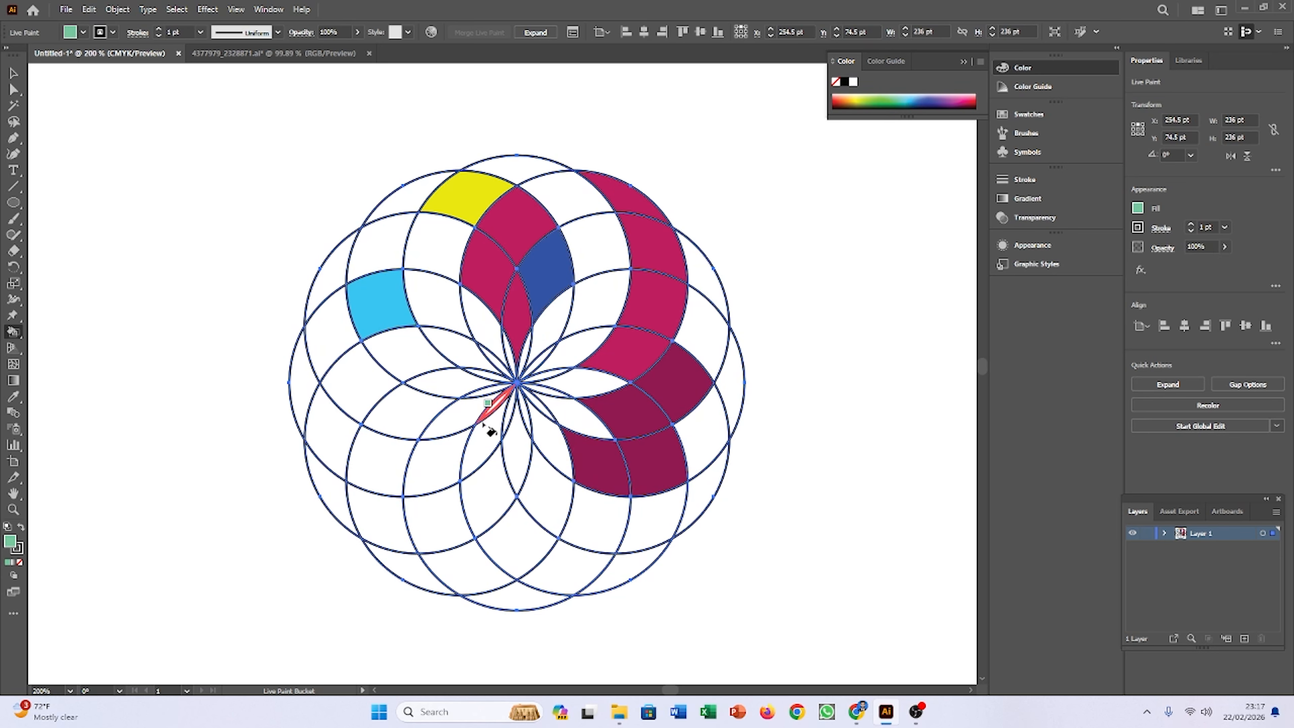
pyautogui.click(476, 434)
pyautogui.click(448, 417)
pyautogui.click(405, 408)
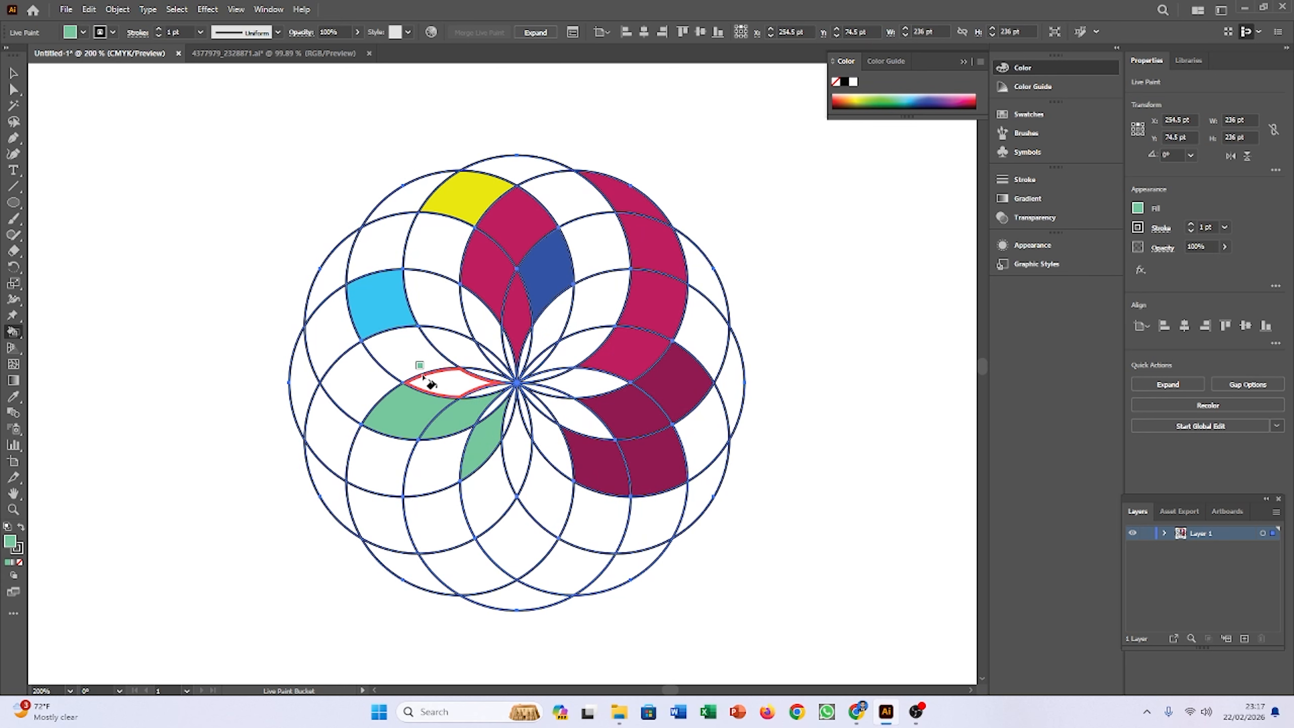
pyautogui.click(428, 381)
pyautogui.click(406, 358)
pyautogui.click(352, 379)
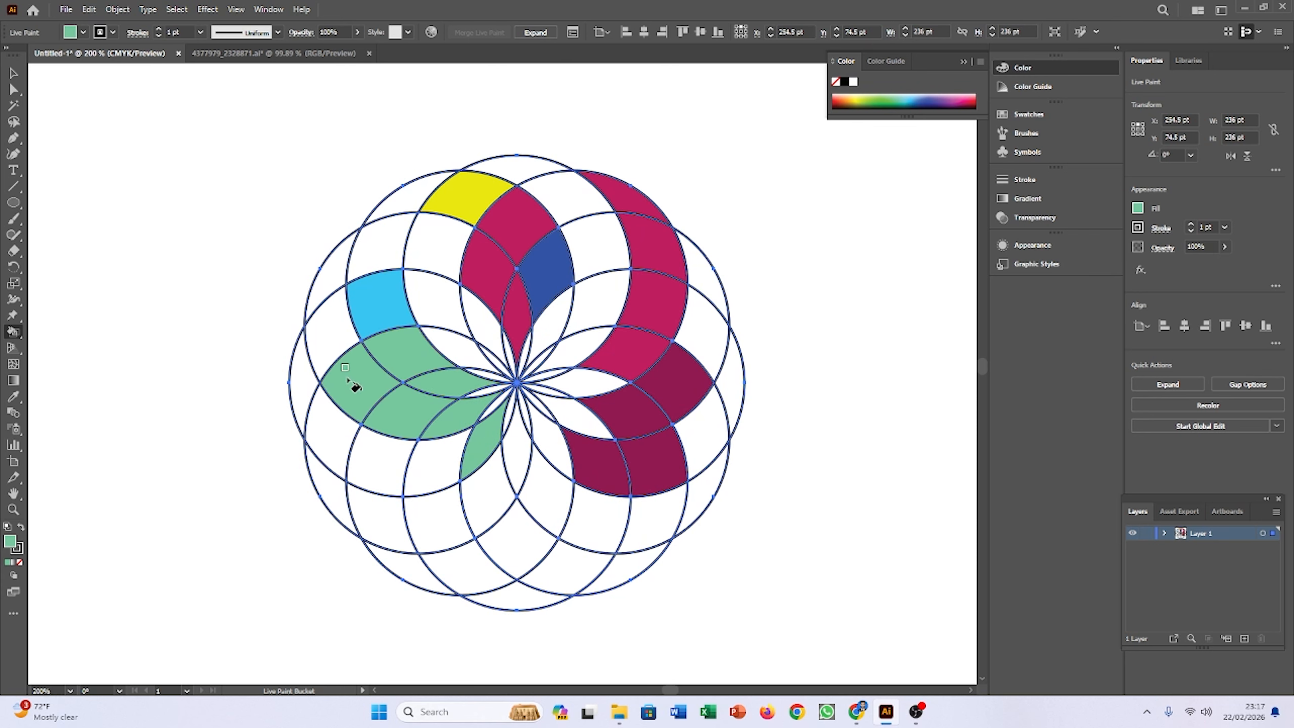
# Step: Paint the remaining cells around the left petal's outer end sea green, out to the flower's left edge
pyautogui.click(331, 337)
pyautogui.click(368, 455)
pyautogui.click(335, 441)
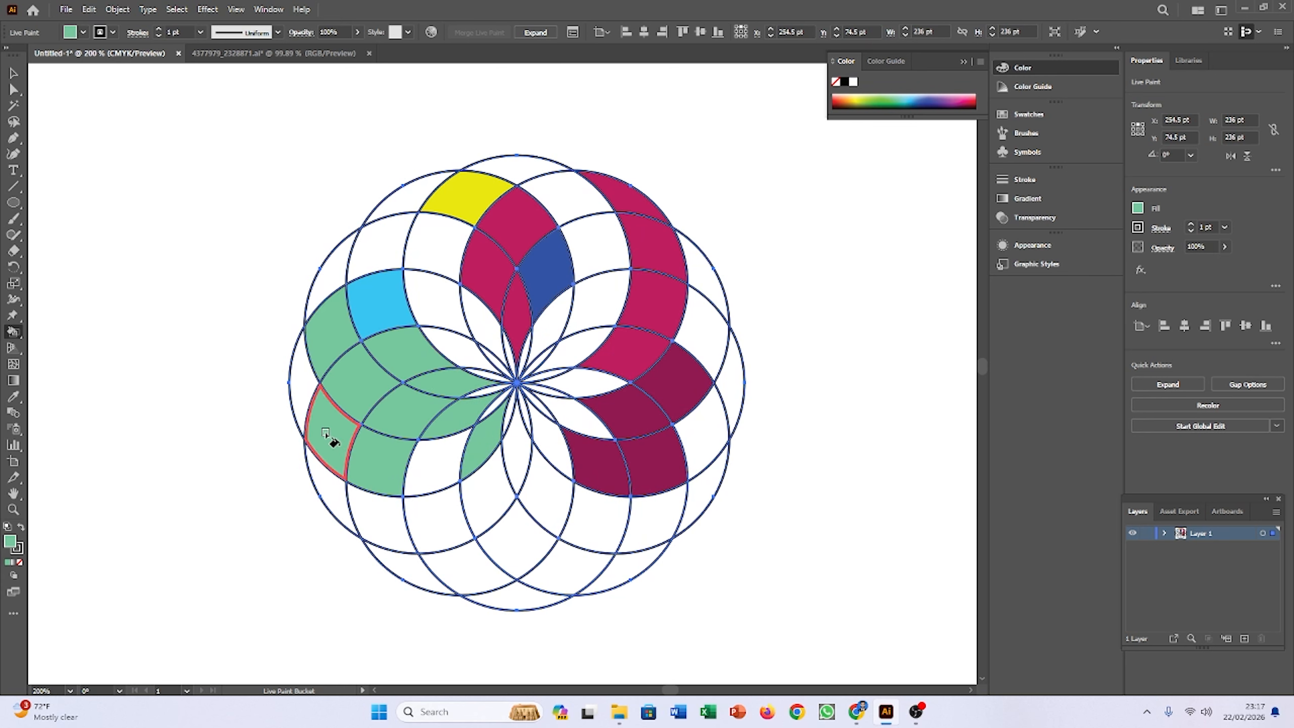
pyautogui.click(307, 395)
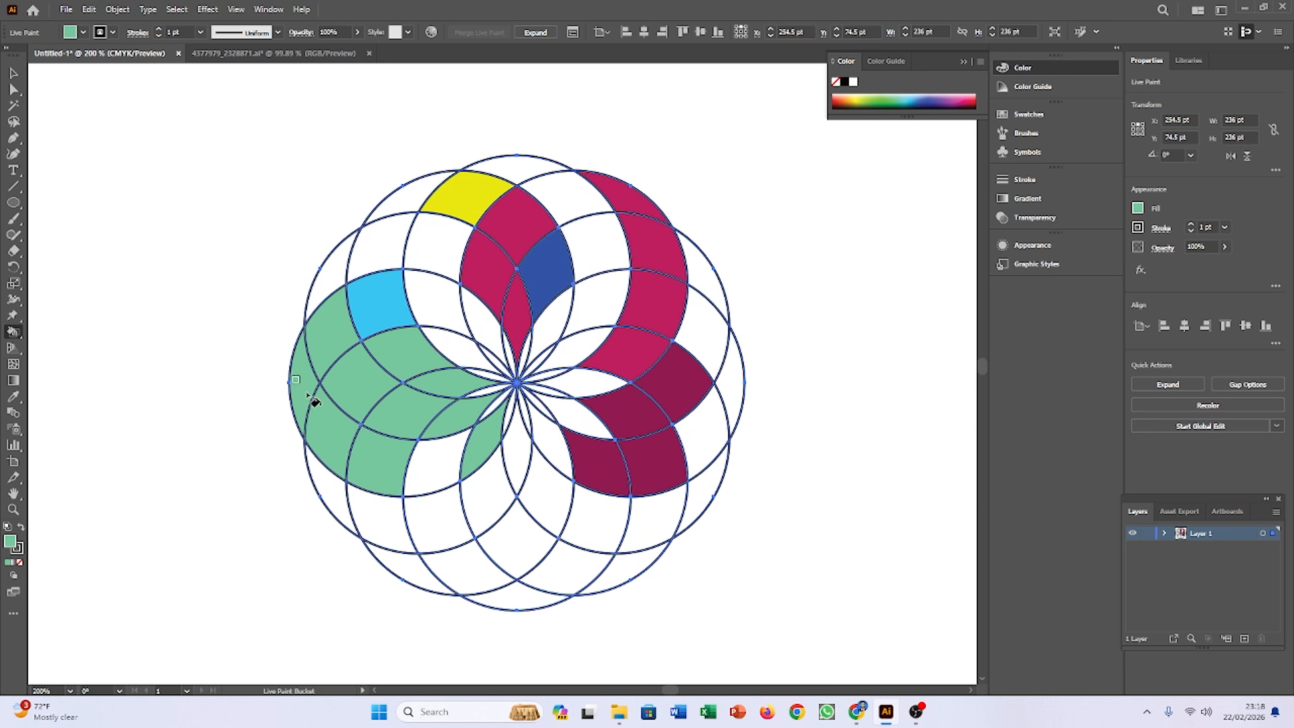
# Step: Choose a yellow-green fill from the spectrum and paint the cells below the flower's centre, plus the one beside the dark crimson cells
pyautogui.click(860, 97)
pyautogui.click(540, 499)
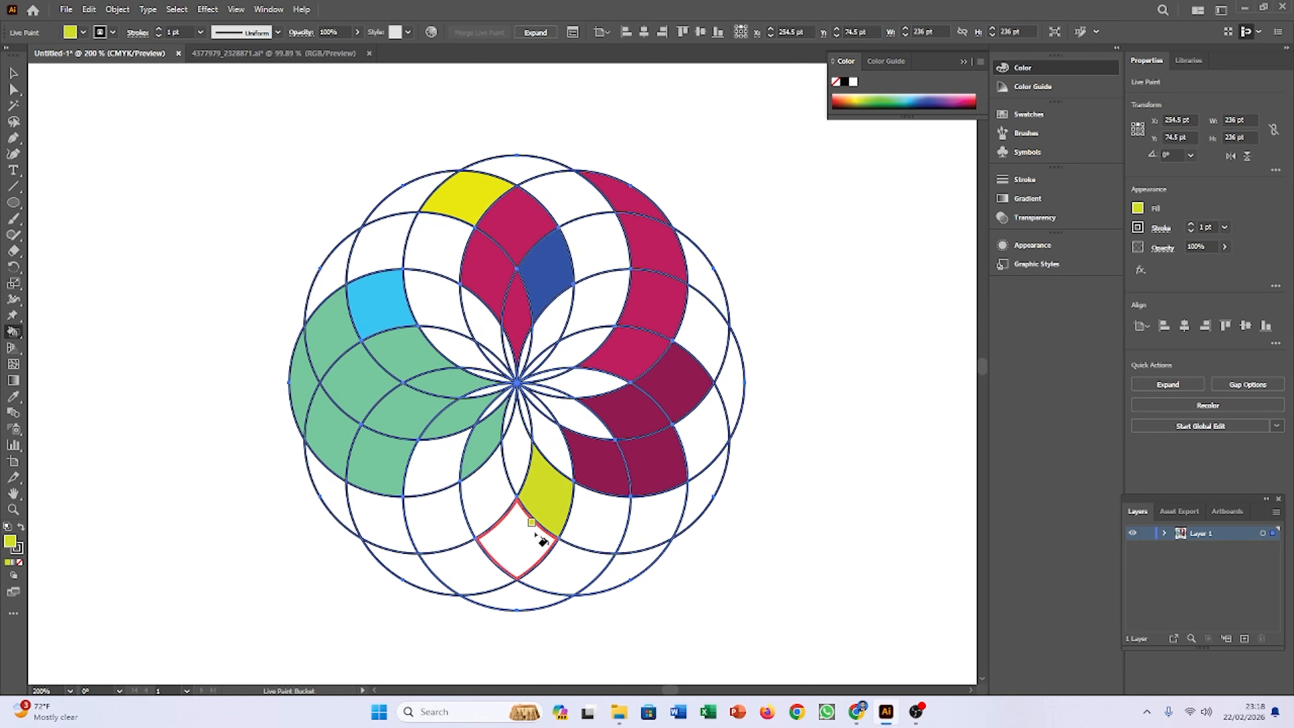
pyautogui.click(516, 530)
pyautogui.click(469, 512)
pyautogui.click(435, 520)
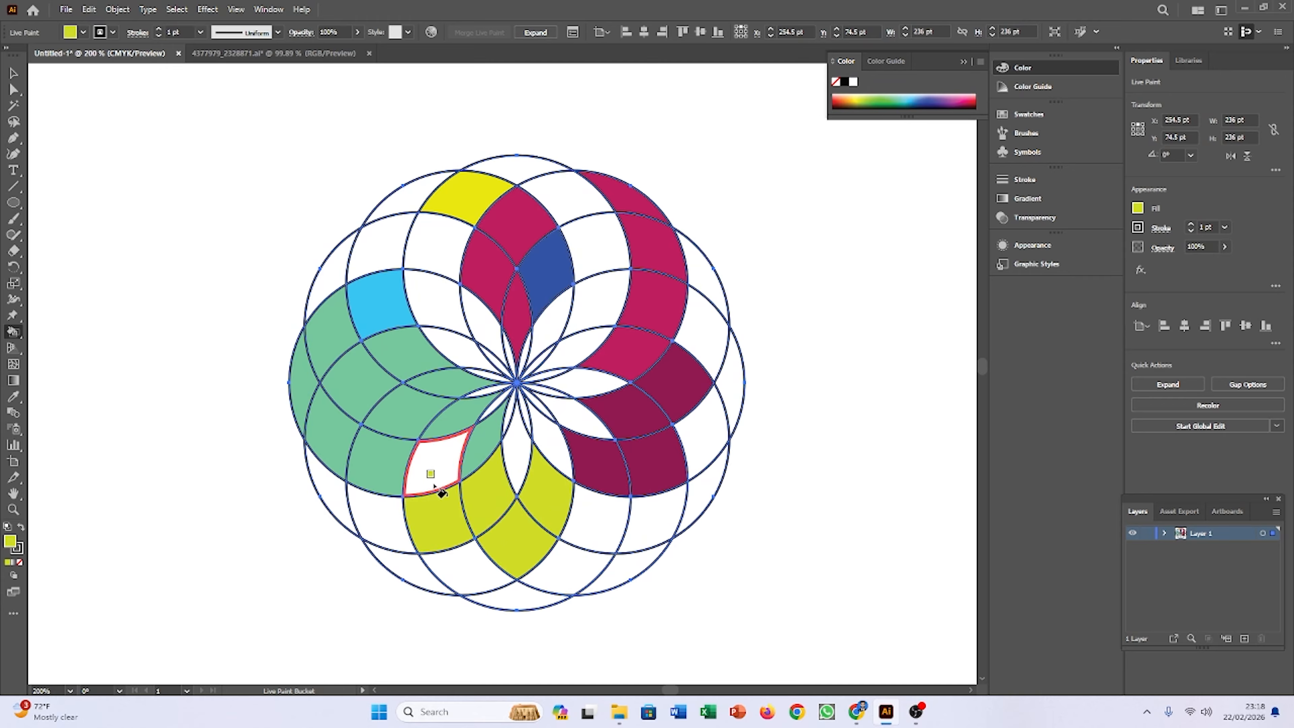
pyautogui.click(436, 464)
pyautogui.click(524, 447)
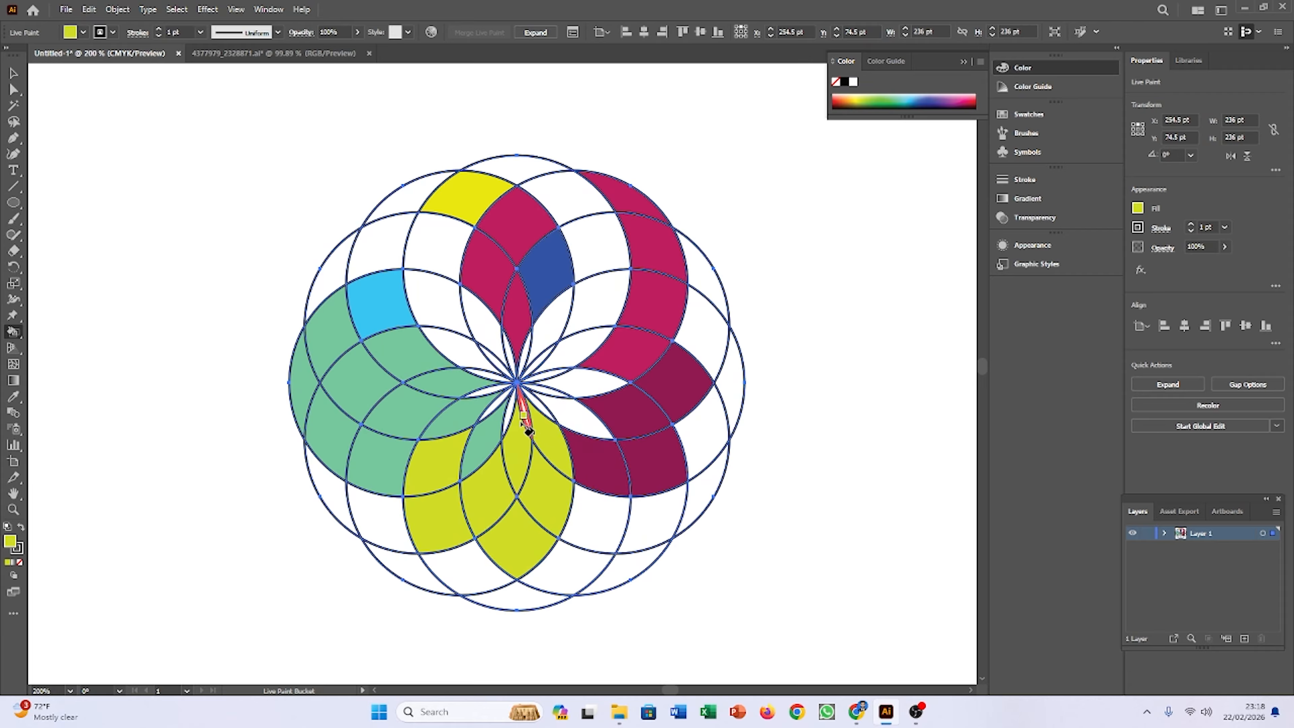
pyautogui.click(568, 422)
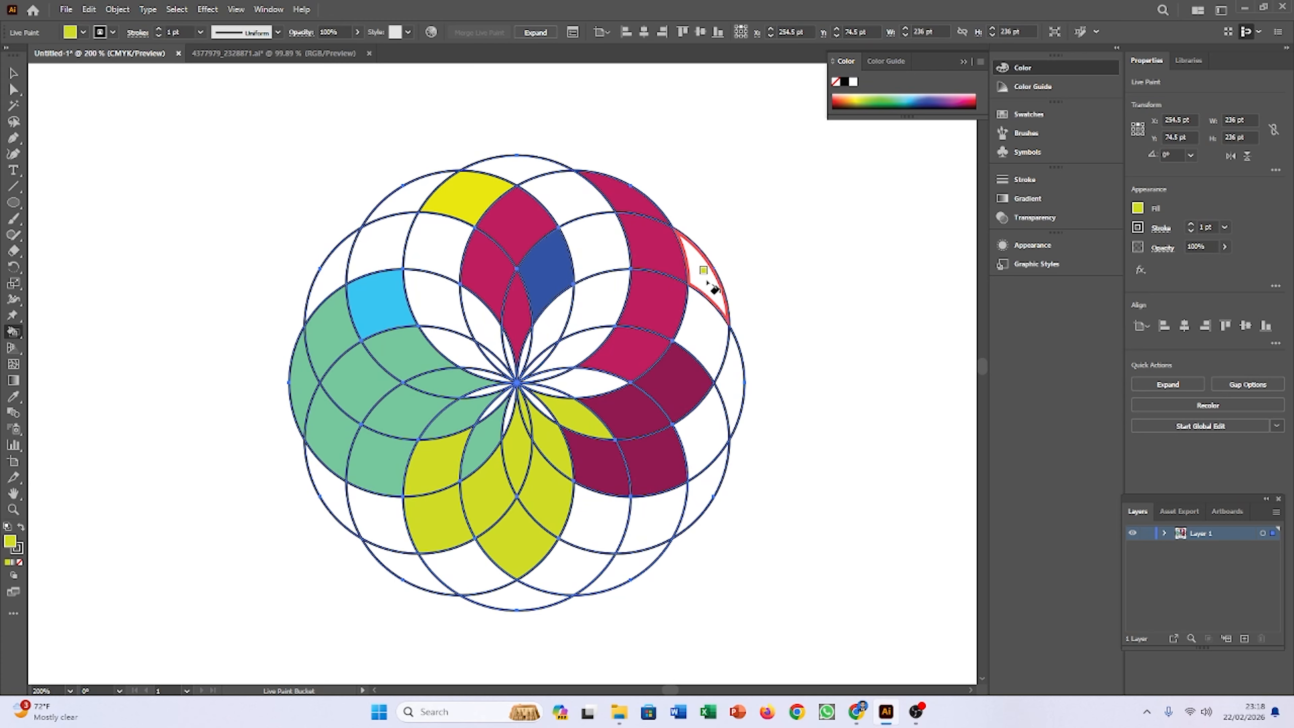
# Step: Recolour the crimson cell above the blue one purple using the Live Paint Selection tool, and deselect it
pyautogui.click(16, 334)
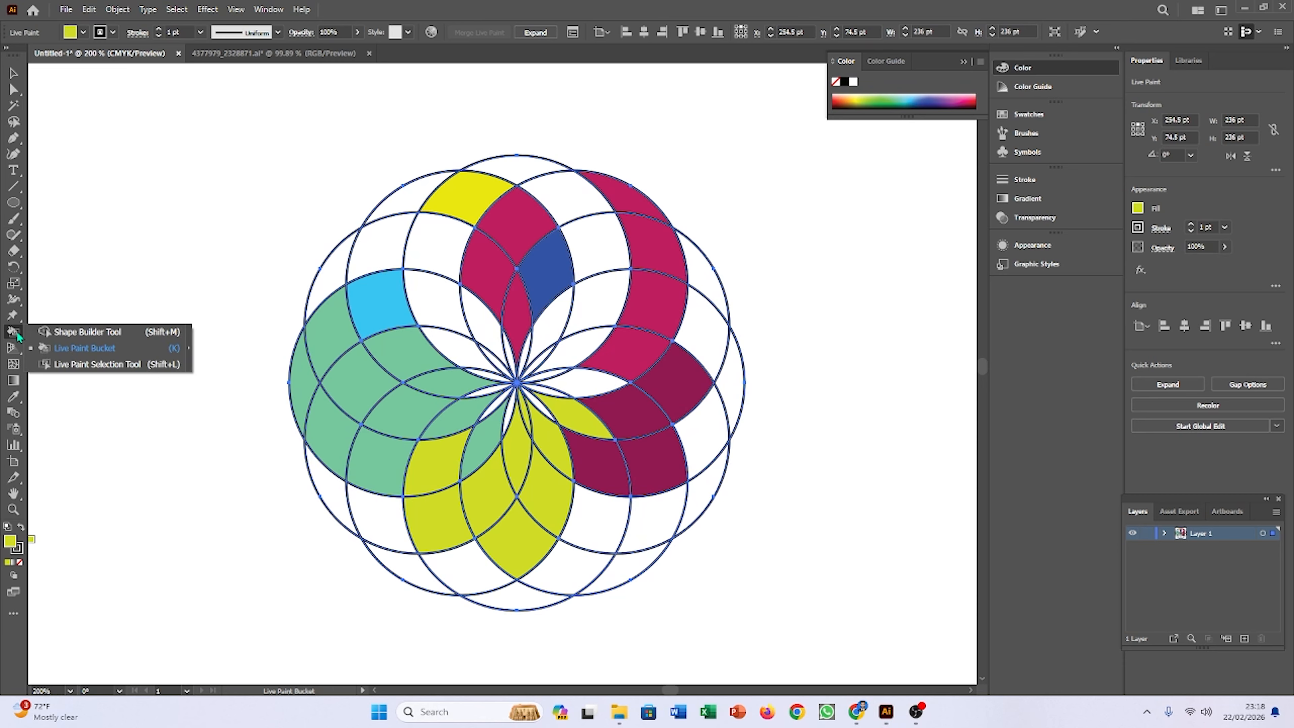
pyautogui.click(89, 369)
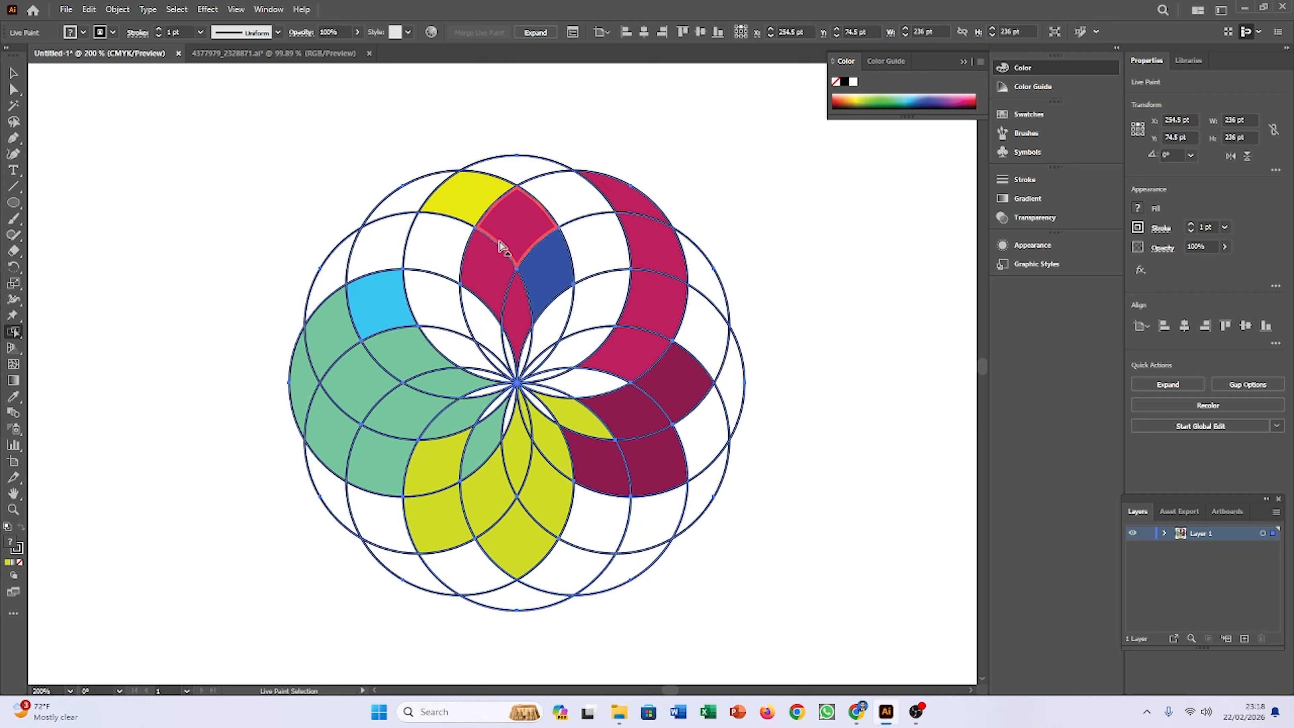
pyautogui.click(513, 236)
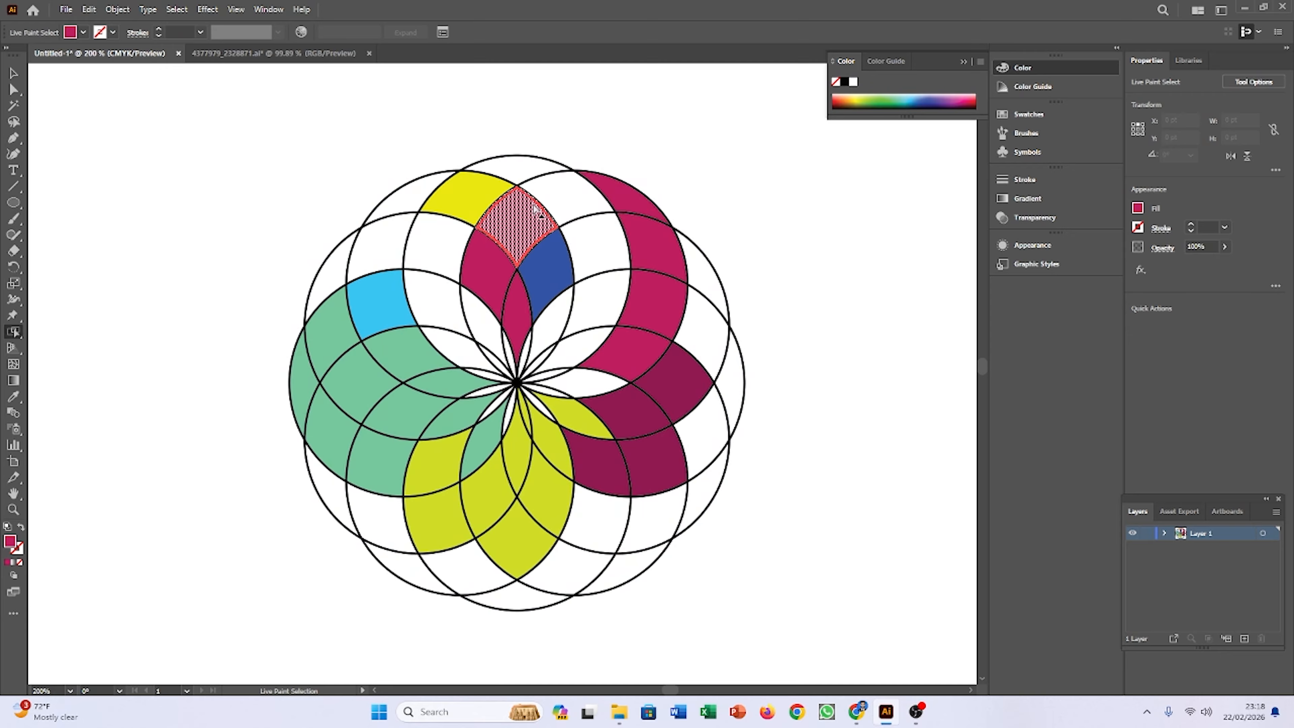
pyautogui.click(887, 97)
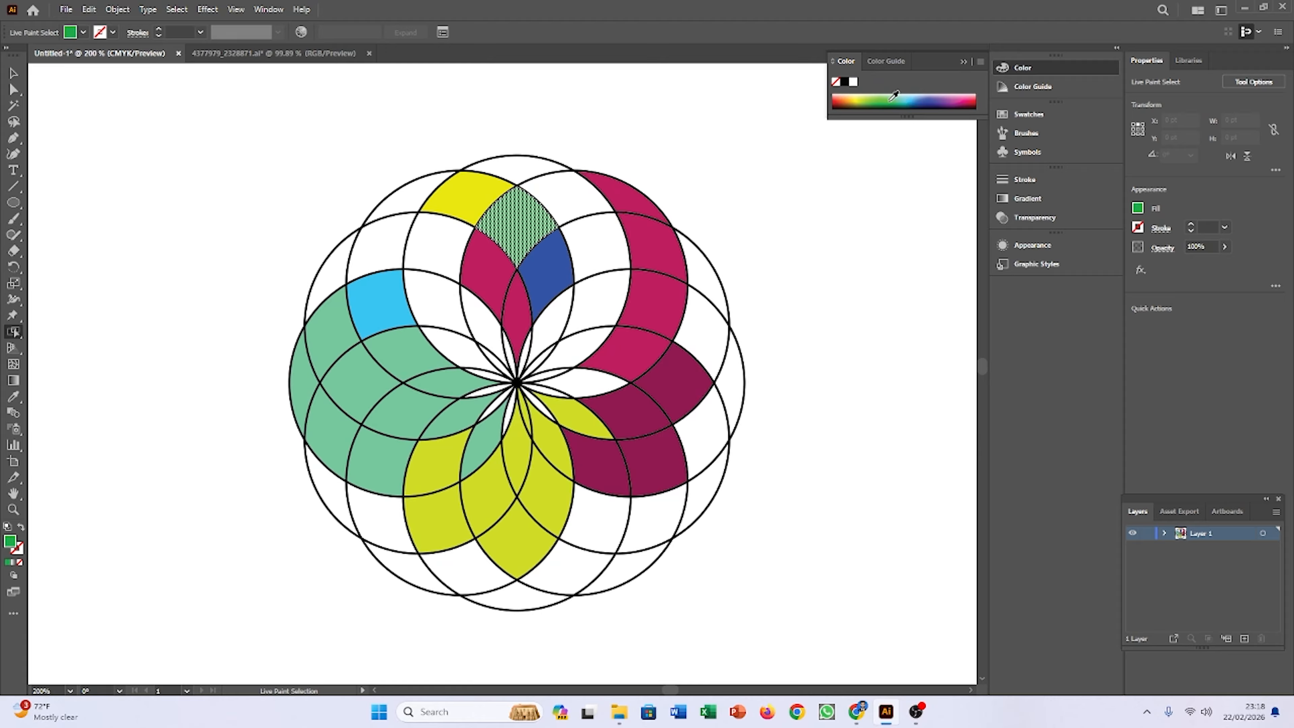
pyautogui.click(908, 97)
pyautogui.moveTo(923, 94); pyautogui.dragTo(954, 98)
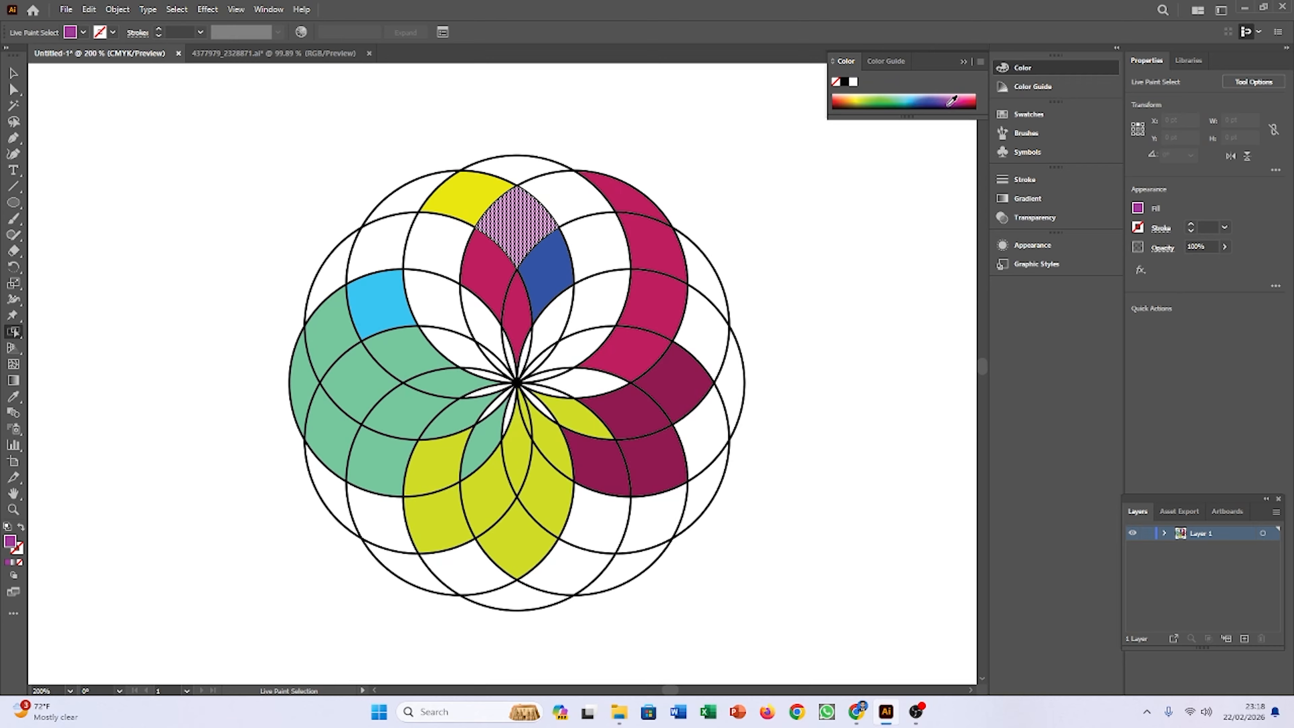
pyautogui.click(741, 187)
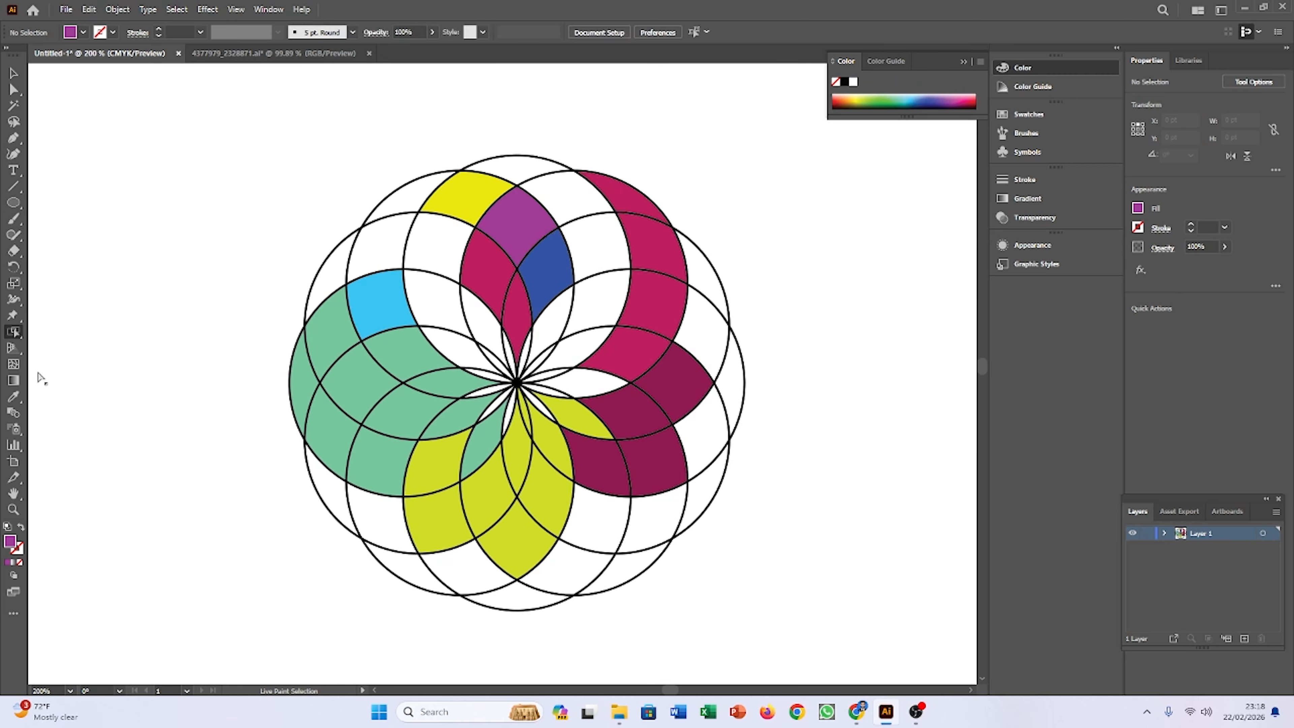
# Step: Select the second crimson cell from the outer end of the upper-right petal and recolour it olive green
pyautogui.click(666, 264)
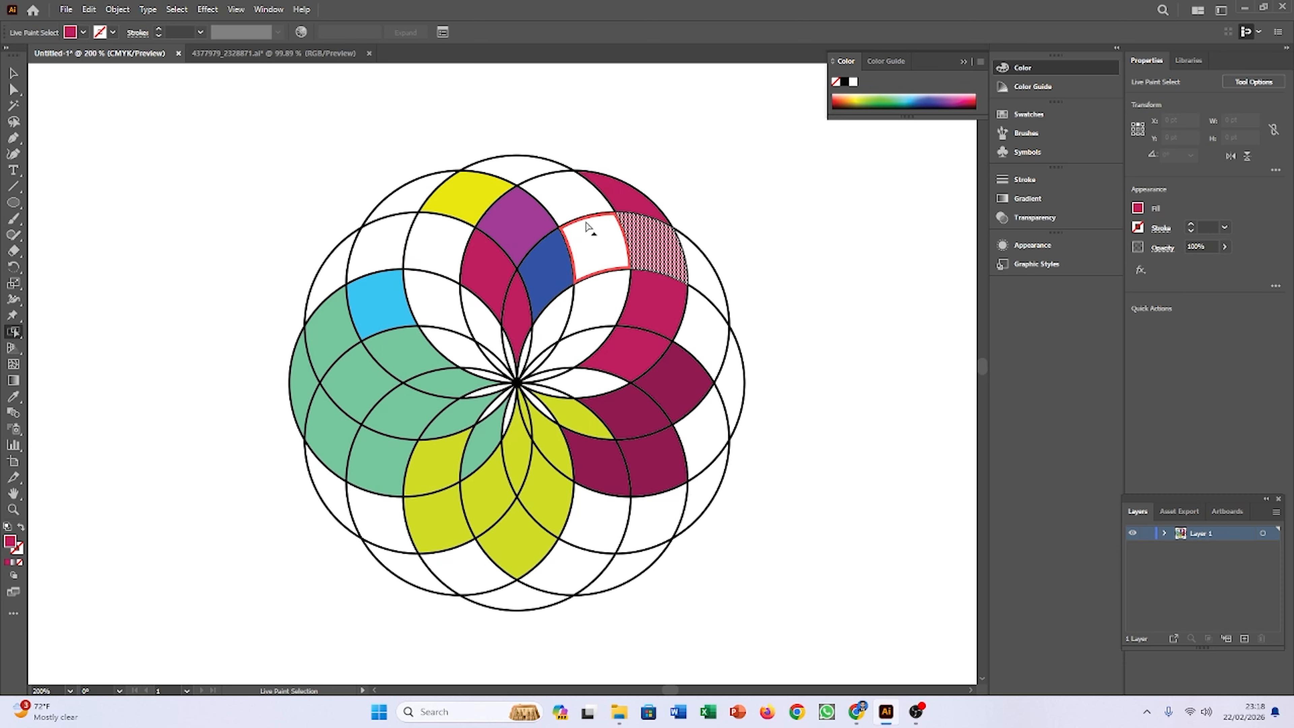
pyautogui.click(655, 240)
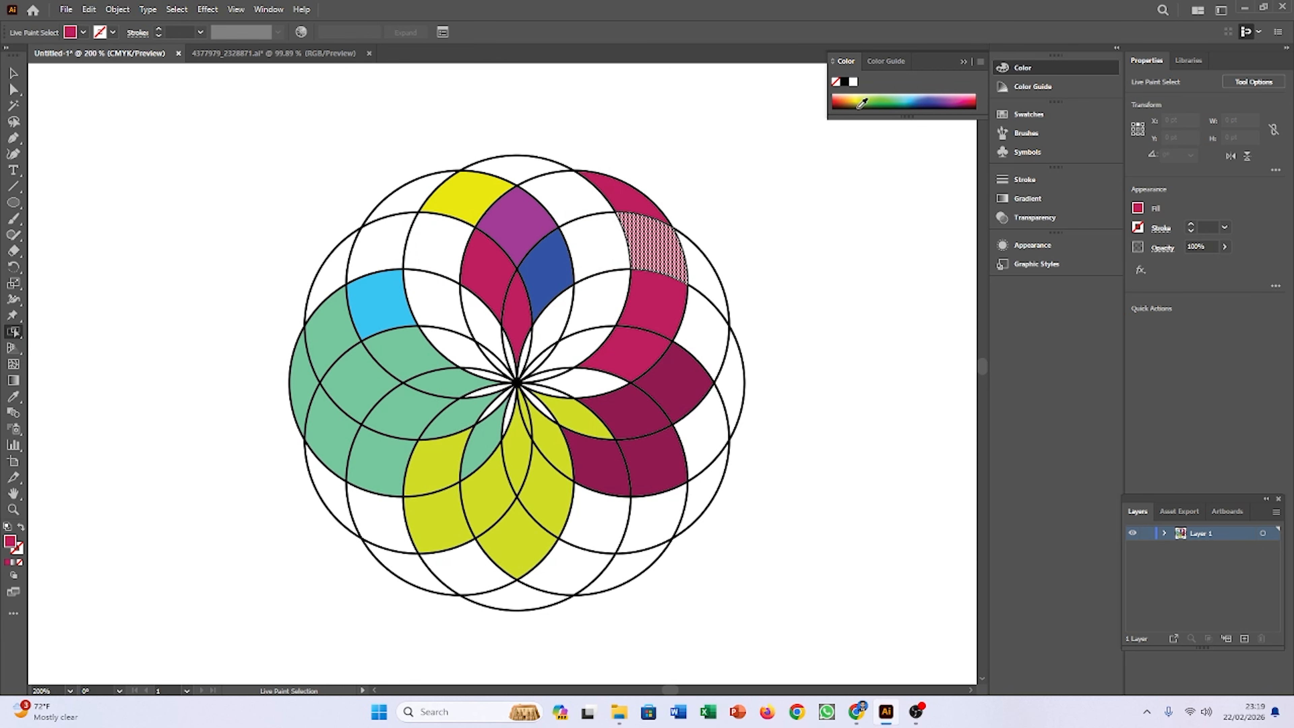
pyautogui.click(863, 98)
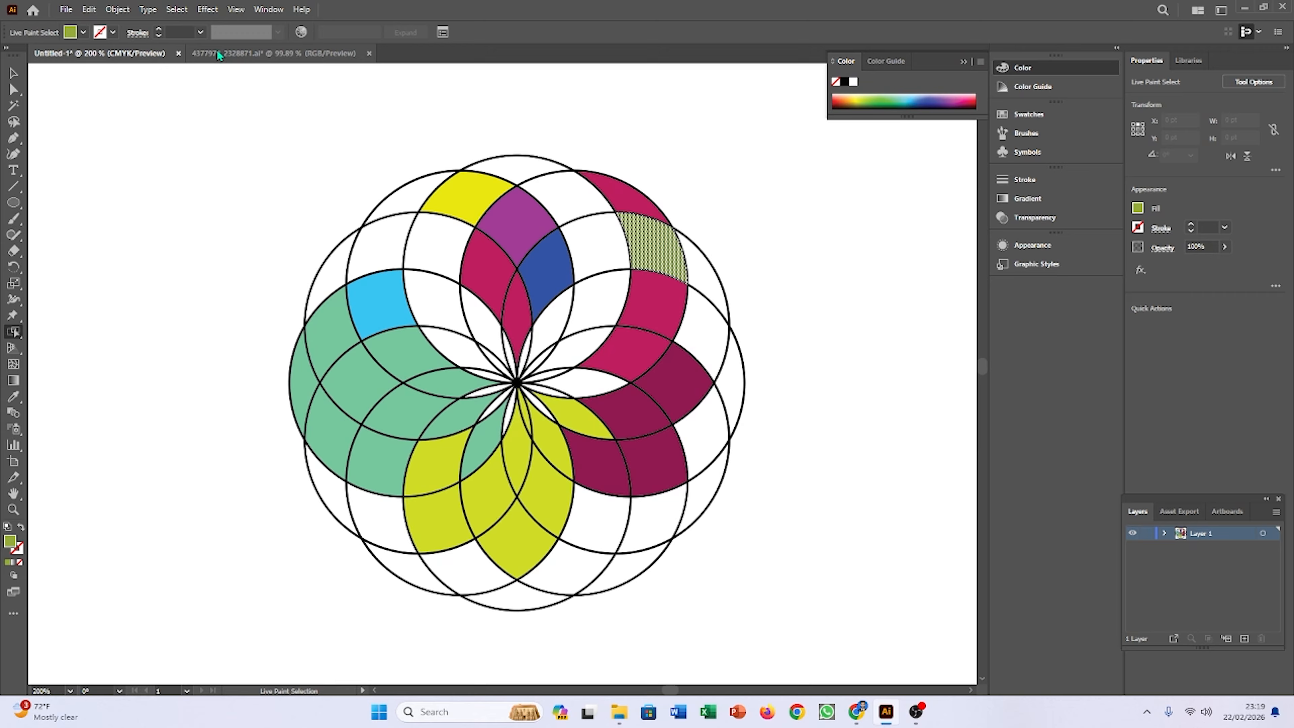
# Step: Hide the Color panel and display it again
pyautogui.click(269, 9)
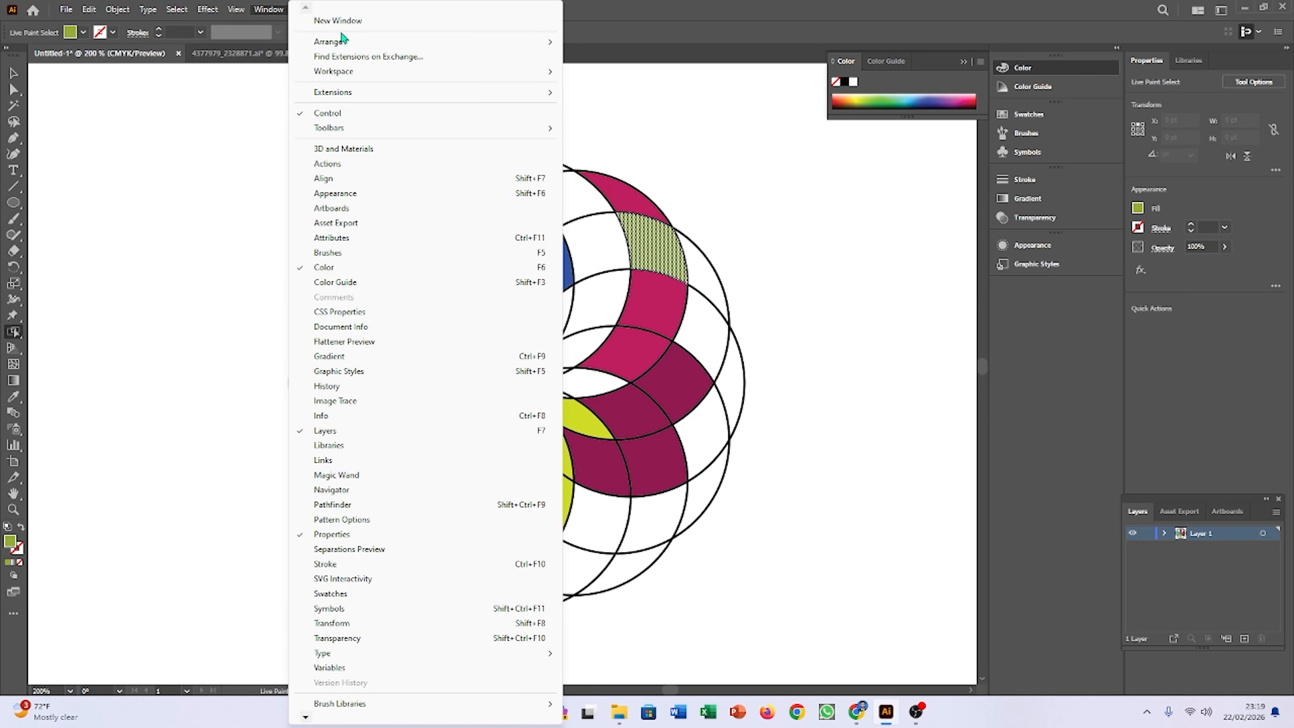
pyautogui.click(334, 269)
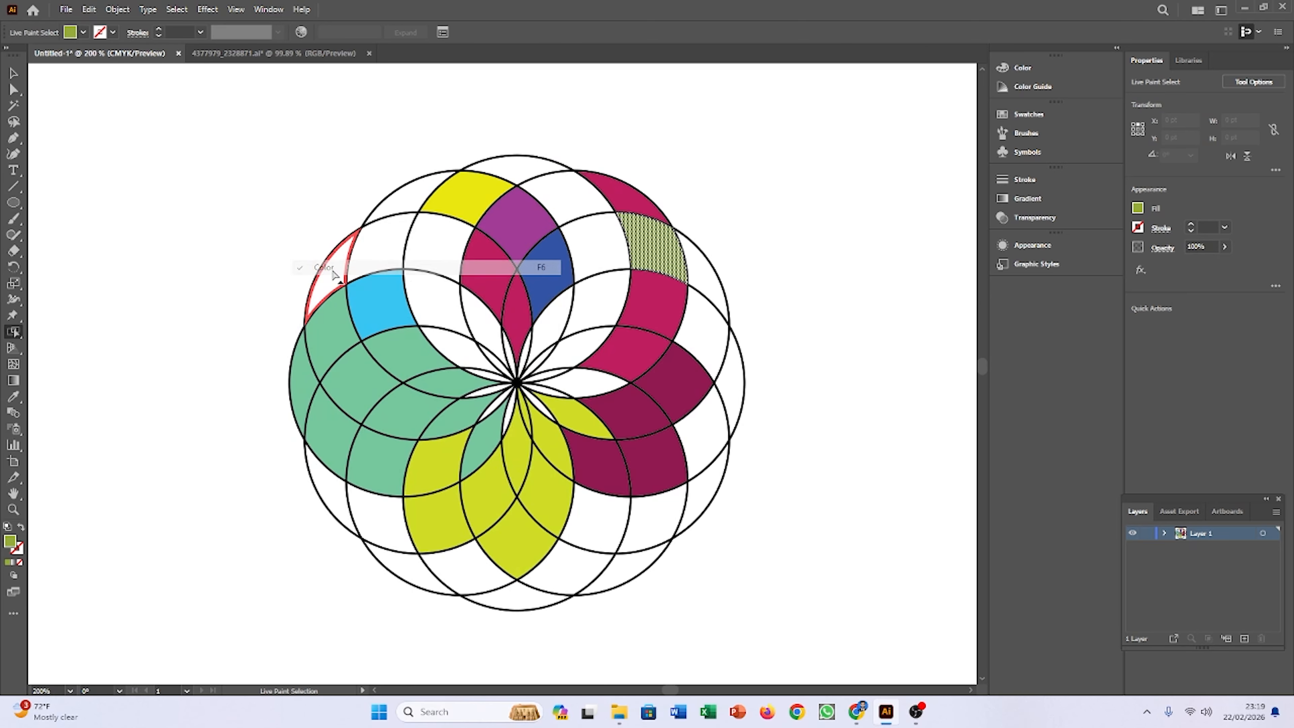
pyautogui.click(270, 9)
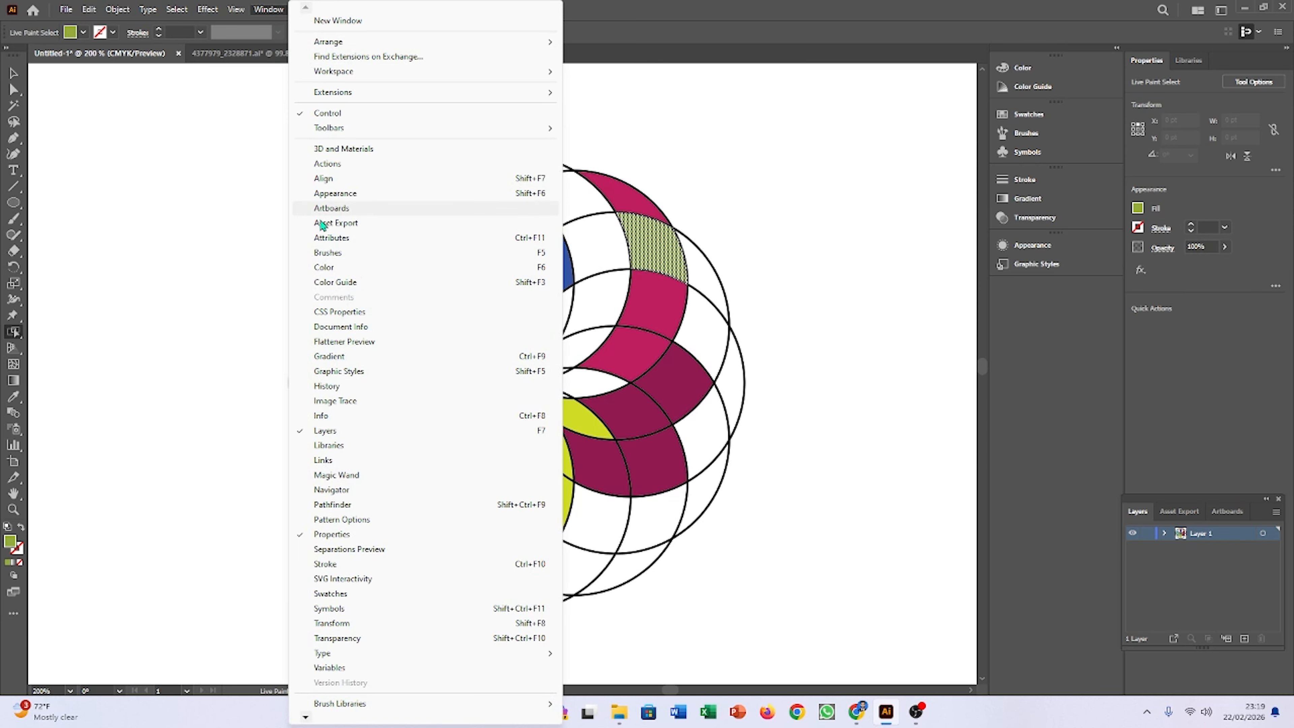
pyautogui.click(339, 270)
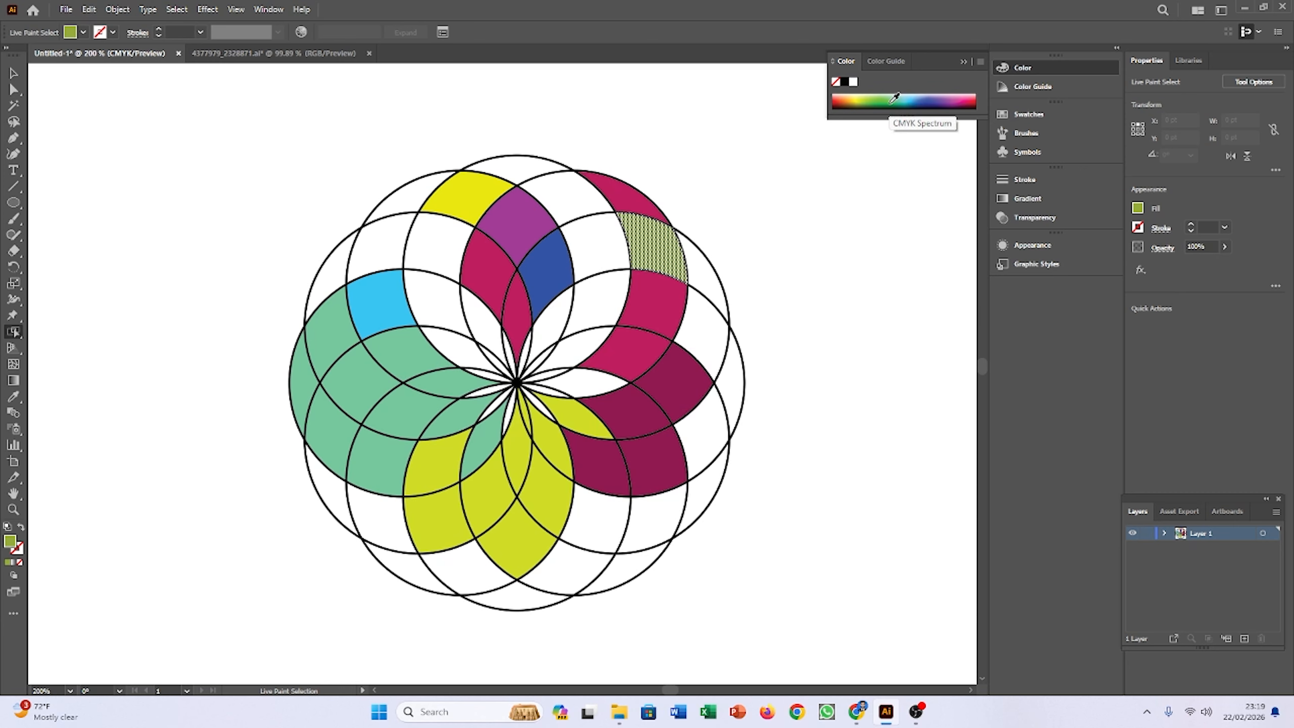
# Step: Recolour the selected upper-right cell medium blue and the crimson cell just right of the flower's centre orange-red, and deselect
pyautogui.click(912, 99)
pyautogui.click(643, 357)
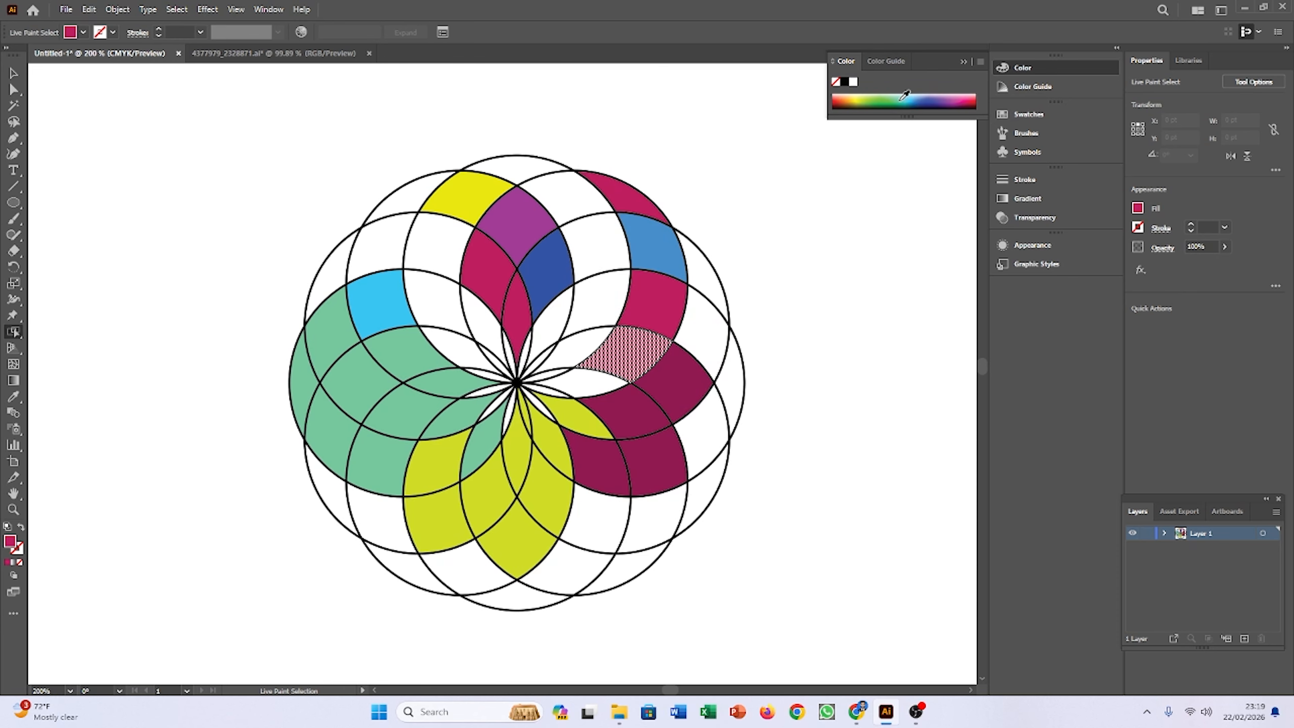
pyautogui.click(839, 95)
pyautogui.click(830, 244)
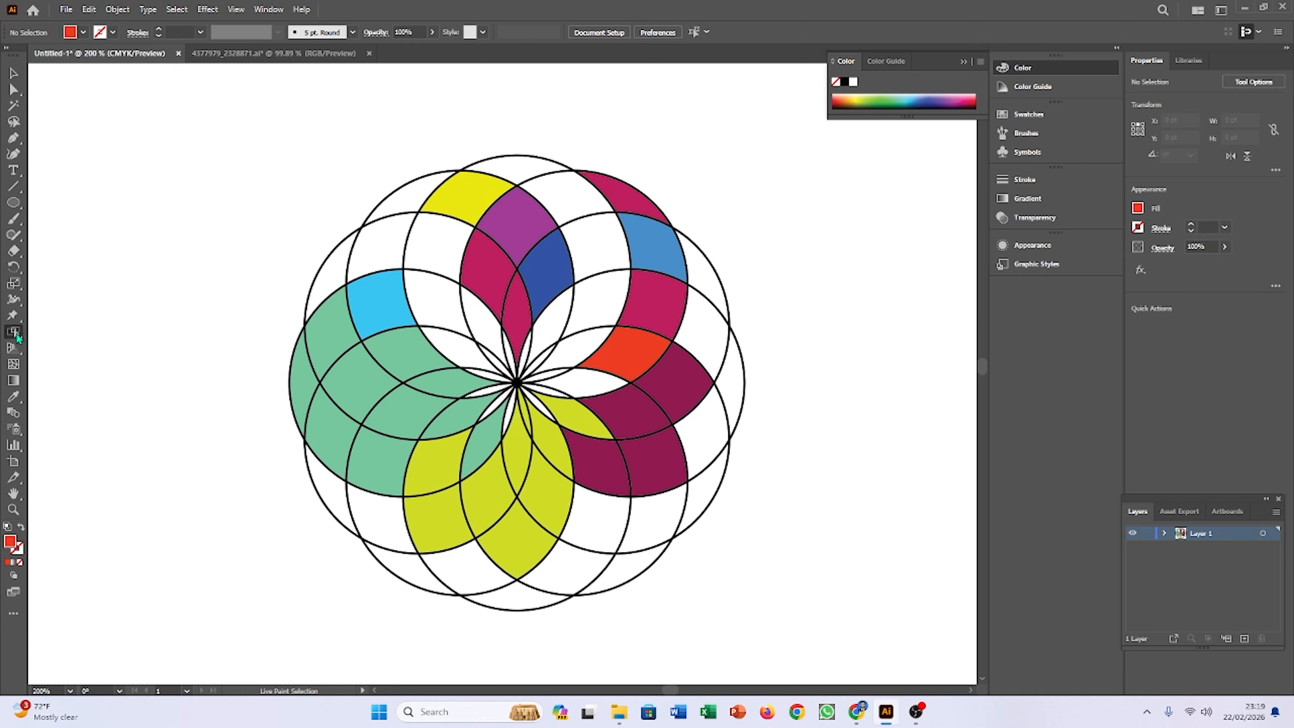
# Step: Show the tools grouped with the Live Paint Selection tool
pyautogui.click(14, 332)
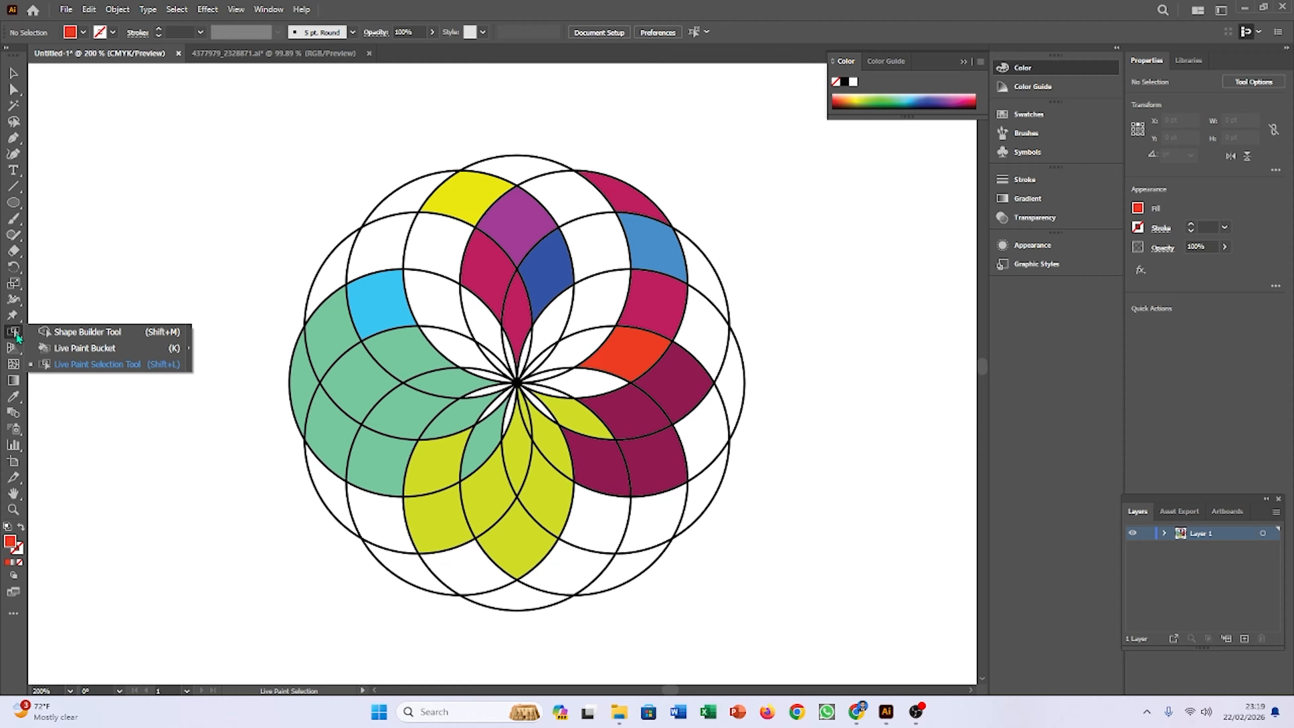